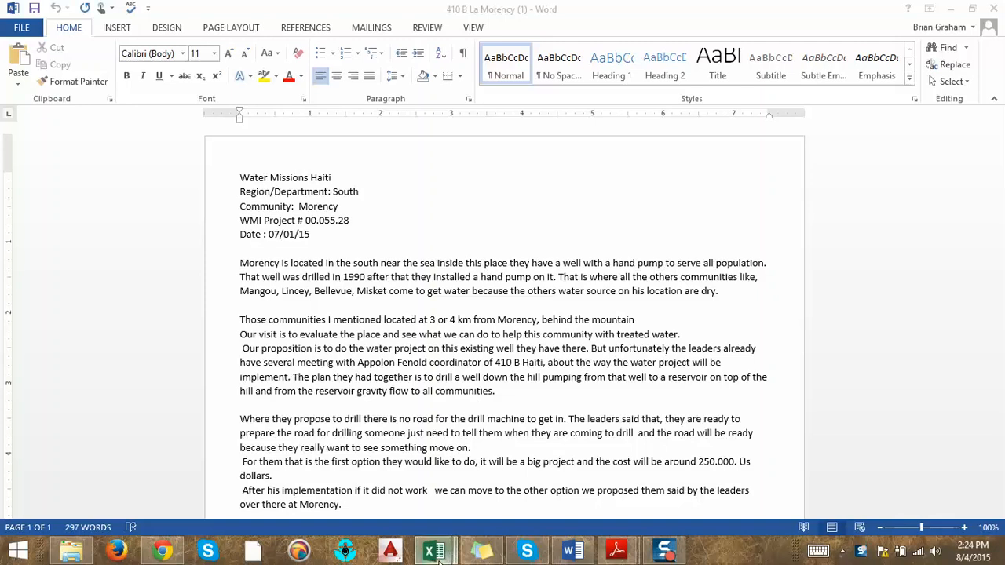
Switch to Excel, close the GPS Points 6_30_15 workbook and bring the Abney Design Sheet workbook to the front.
mouse_move(440, 554)
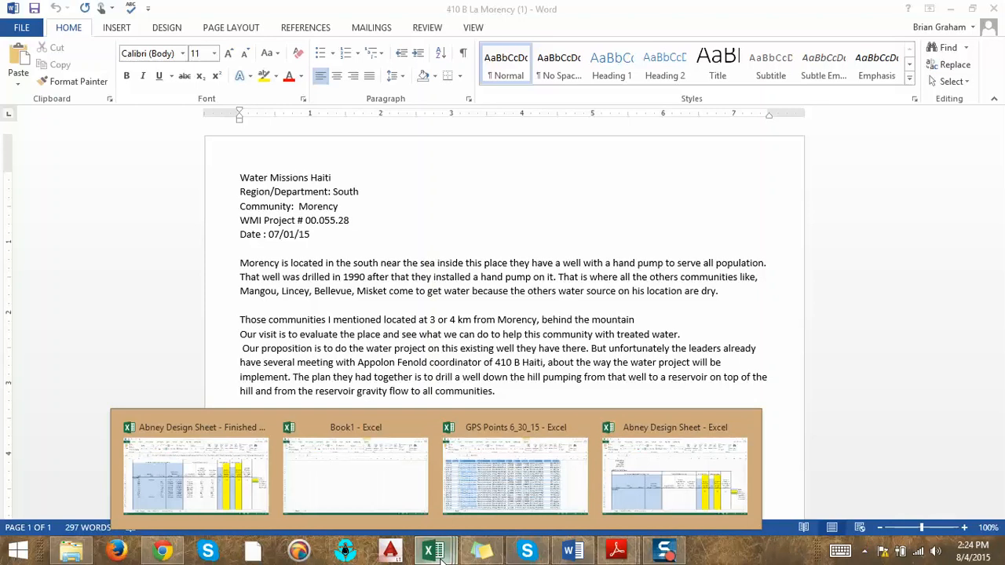
mouse_move(589, 428)
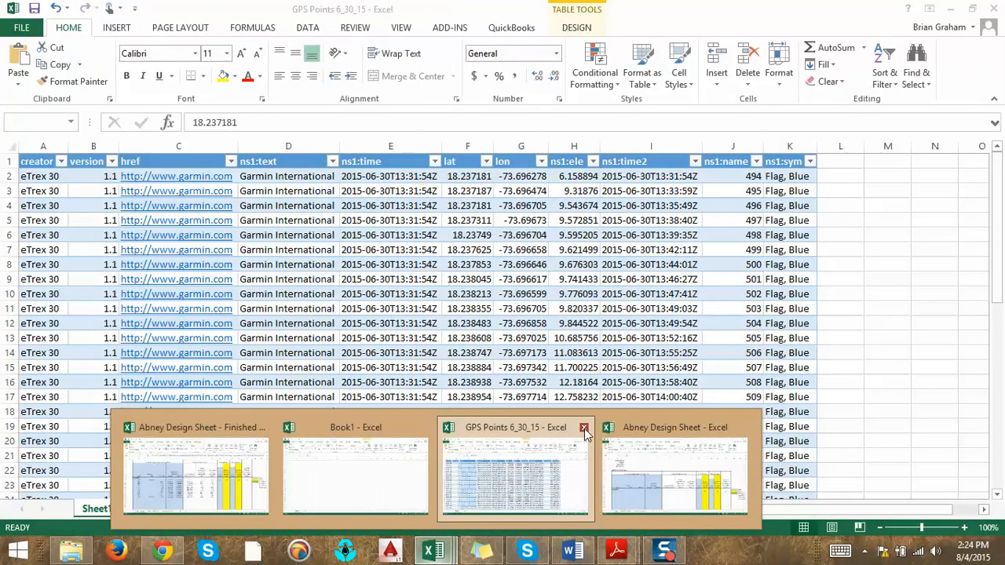
left_click(584, 428)
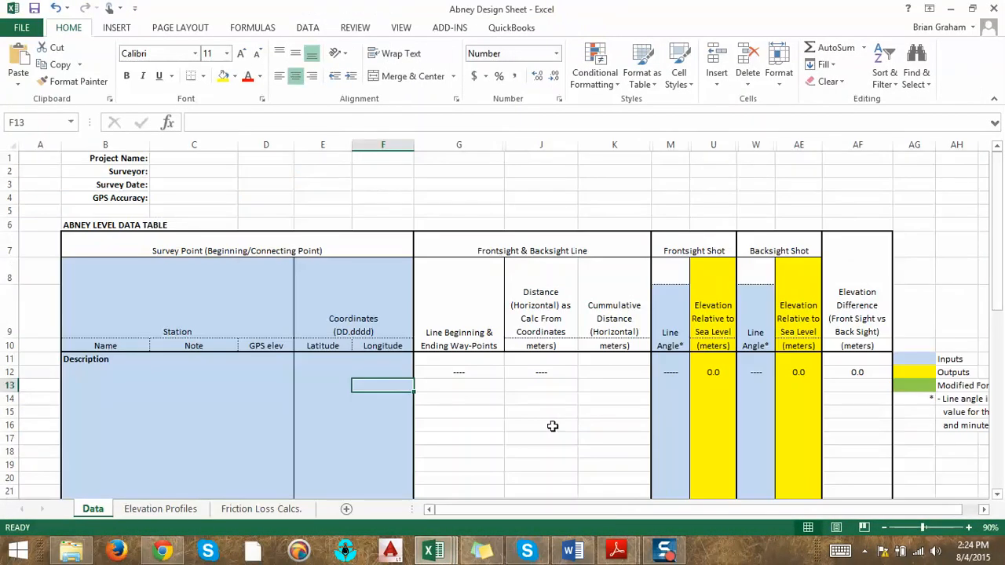
mouse_move(436, 552)
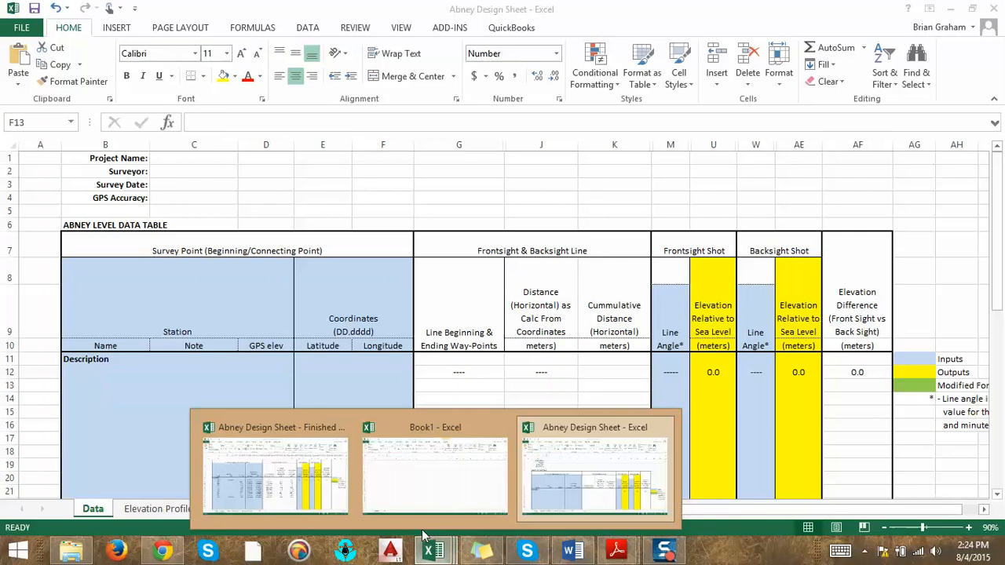
left_click(584, 476)
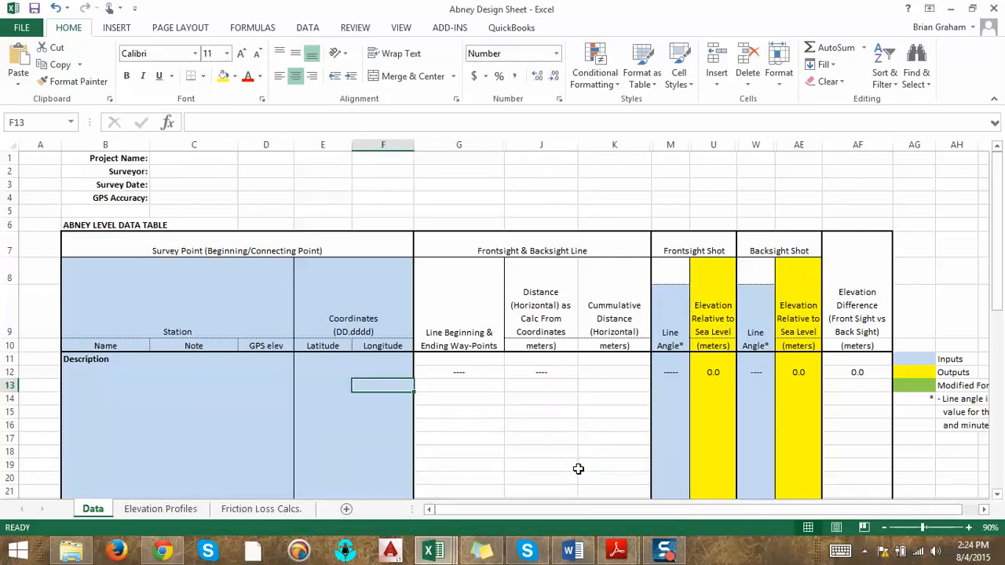
mouse_move(434, 552)
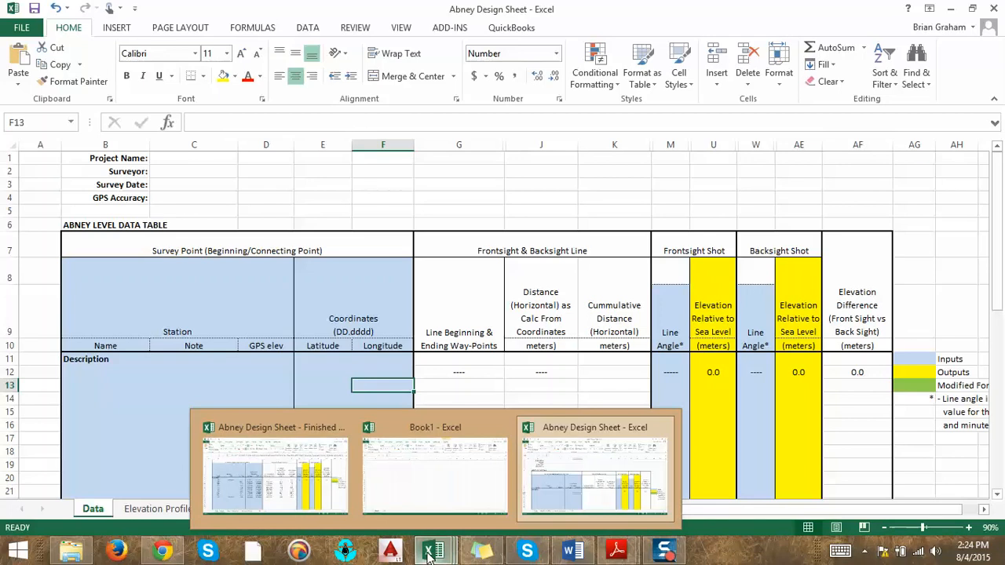
Switch to File Explorer and open the Garmin > GPX folder on the Garmin Dakota (E:) drive to view the waypoint files.
mouse_move(174, 555)
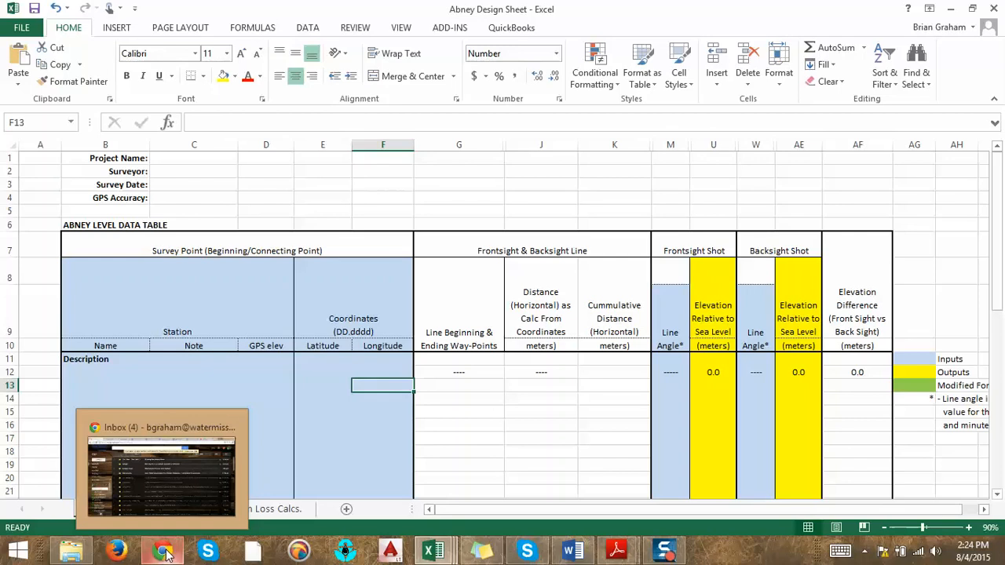
left_click(73, 554)
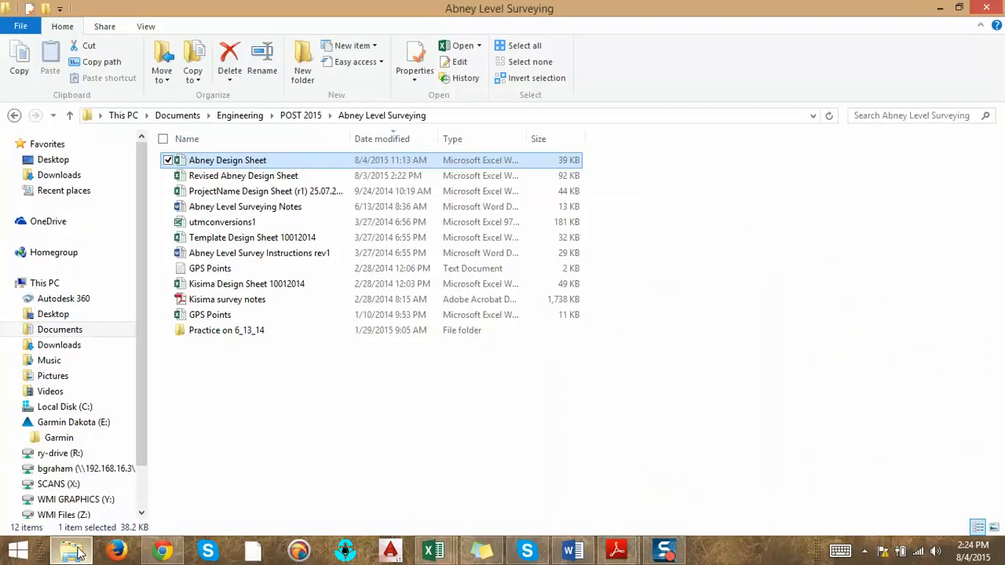
left_click(76, 426)
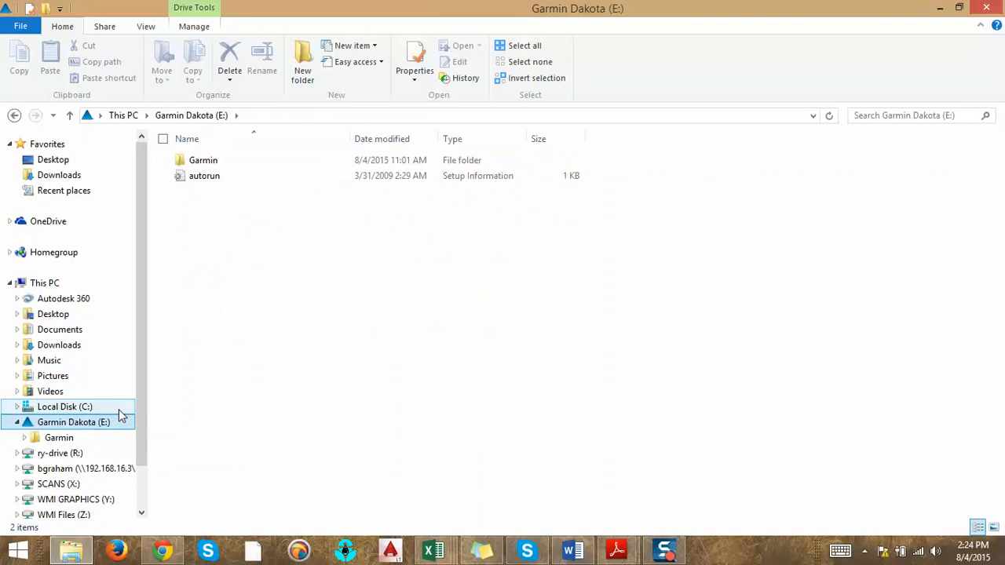
double_click(239, 163)
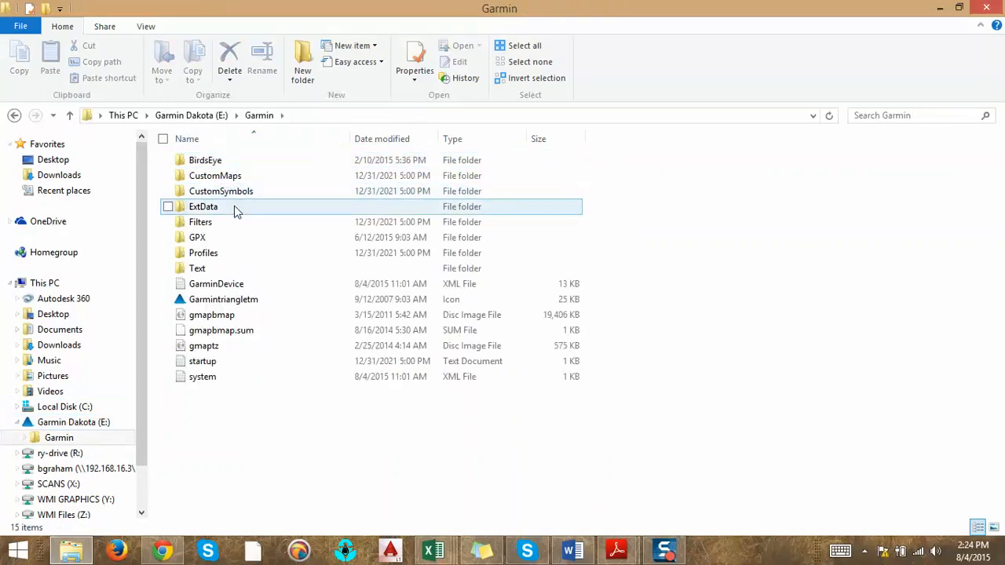
left_click(231, 242)
double_click(232, 242)
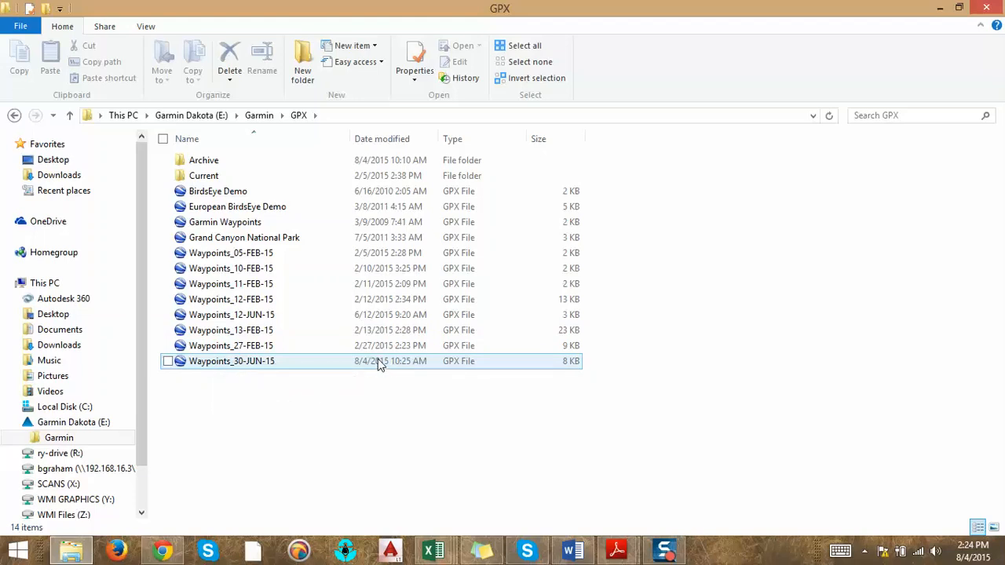
Switch to Google Earth and browse for a file to open in the Garmin > GPX folder on the Garmin Dakota (E:) drive.
left_click(255, 552)
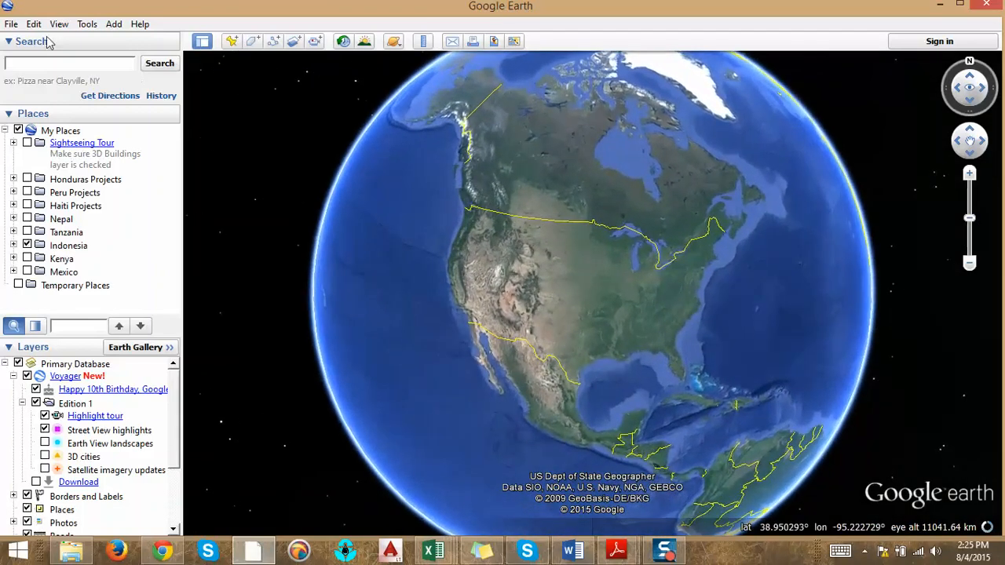
left_click(11, 26)
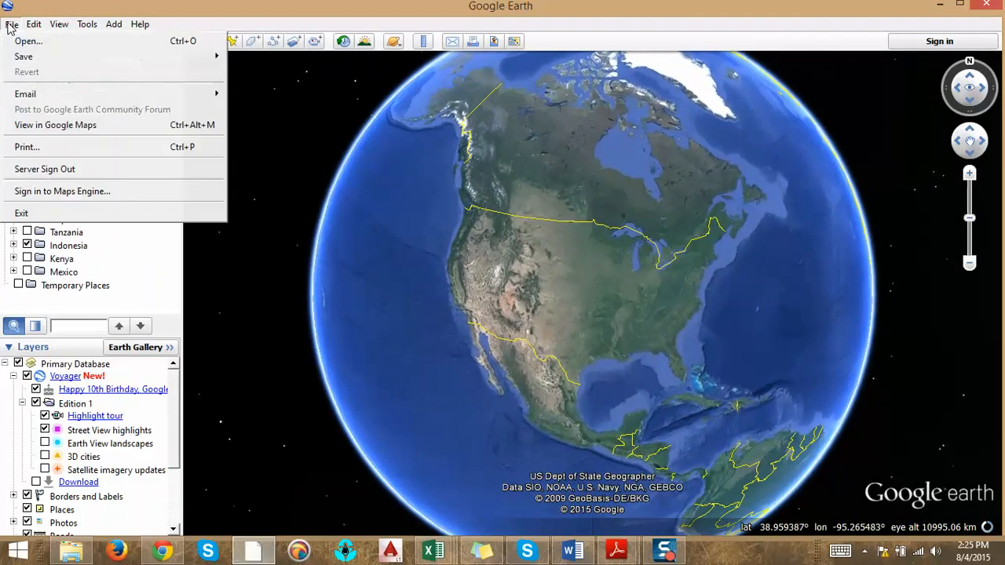
left_click(23, 42)
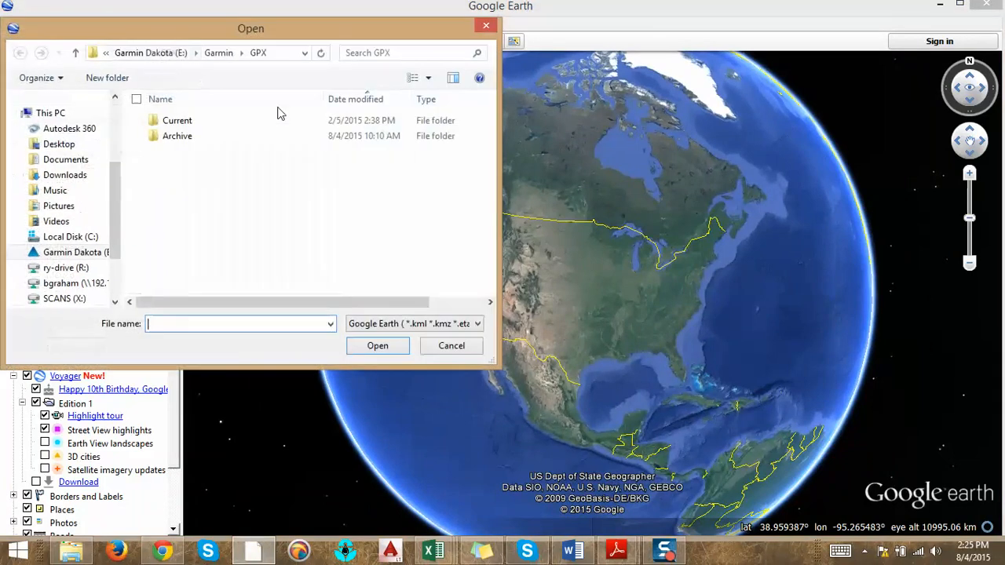
left_click(80, 256)
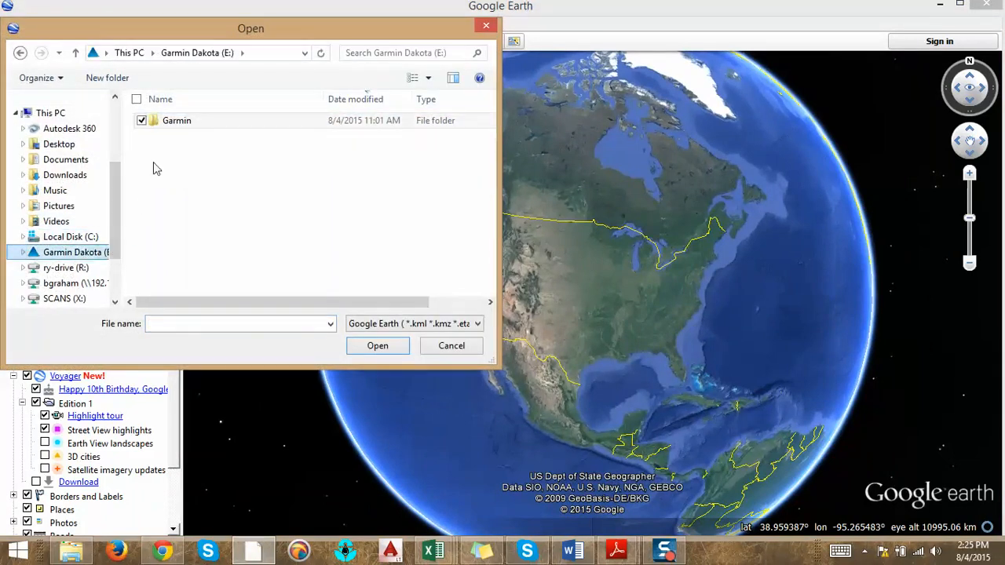
double_click(196, 124)
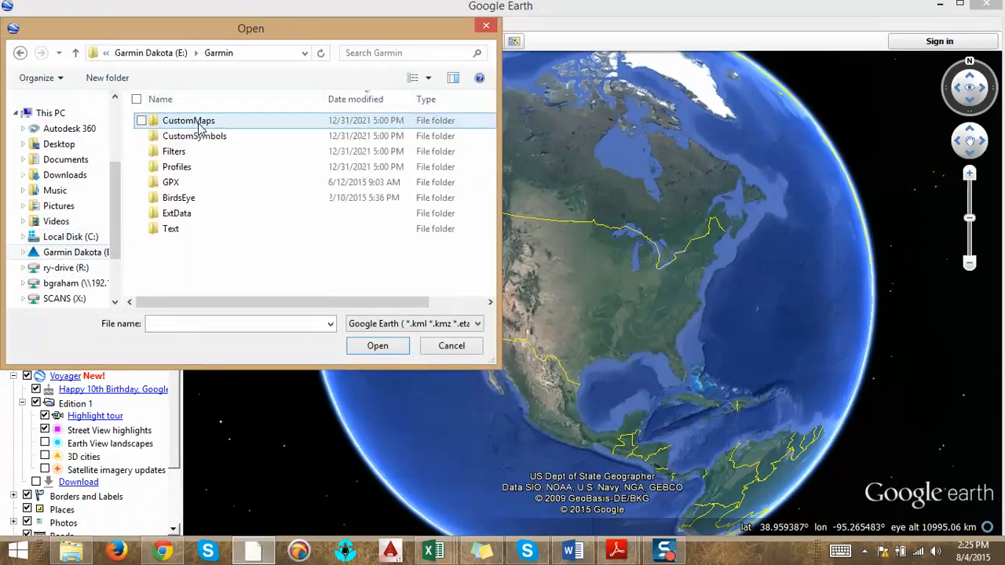
double_click(189, 182)
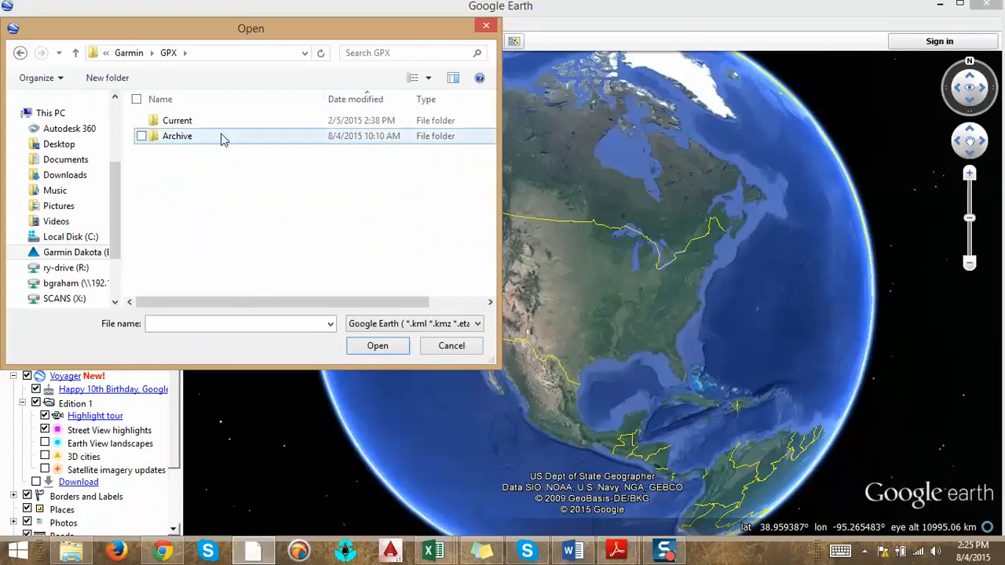
List all file types and import Waypoints_30-JUN-15, accepting the GPS data import options.
left_click(466, 324)
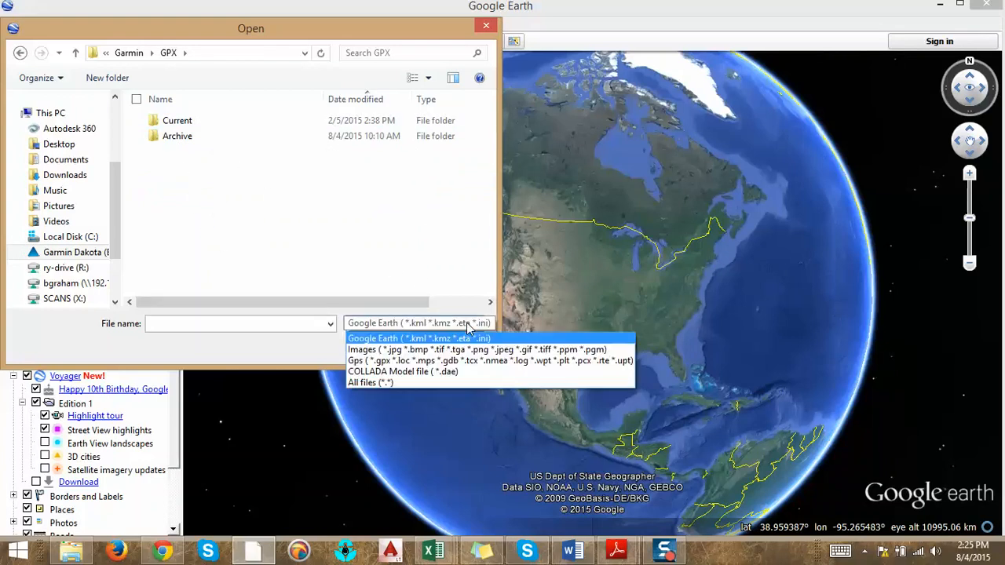
left_click(370, 382)
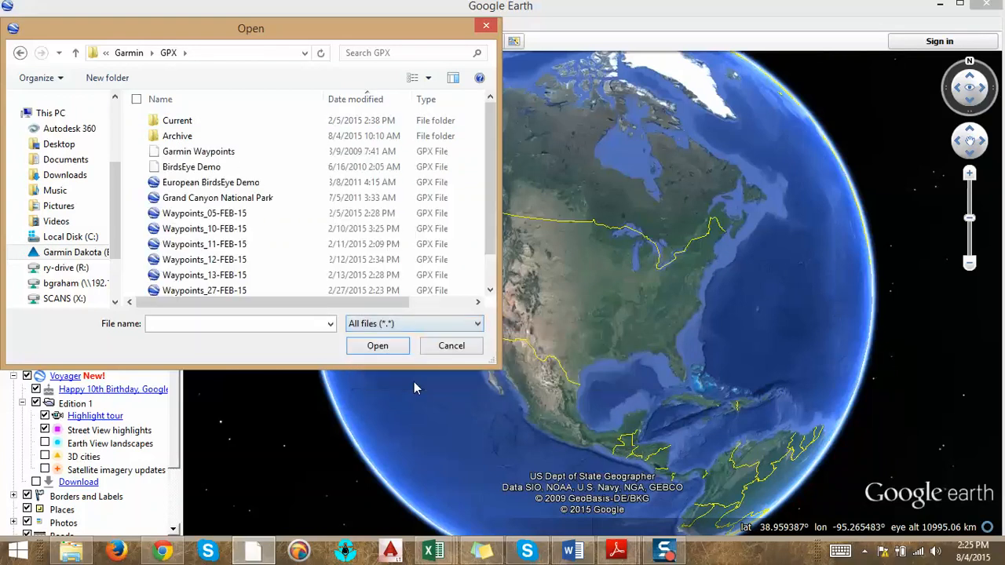
scroll(484, 224, "down", 1)
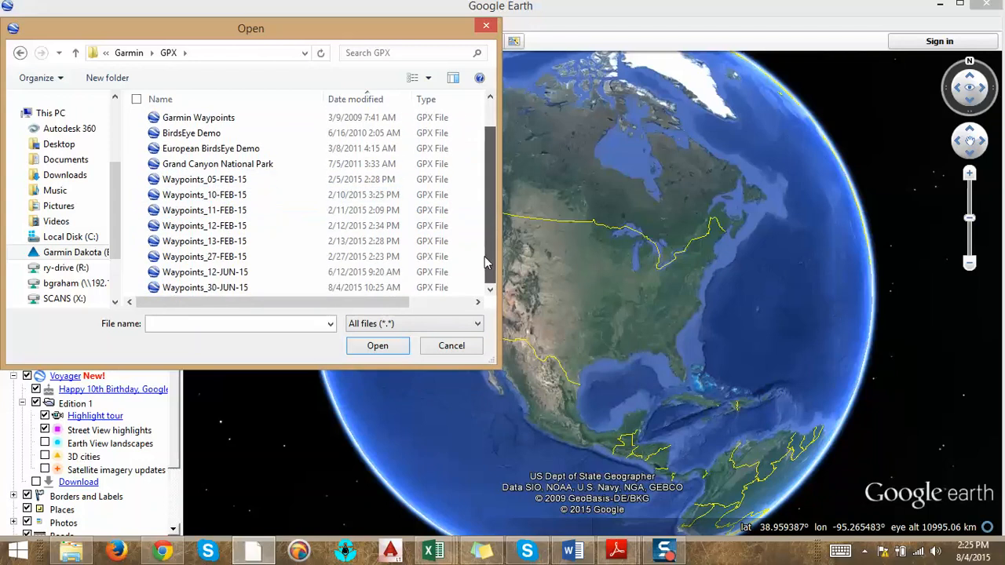
left_click(248, 290)
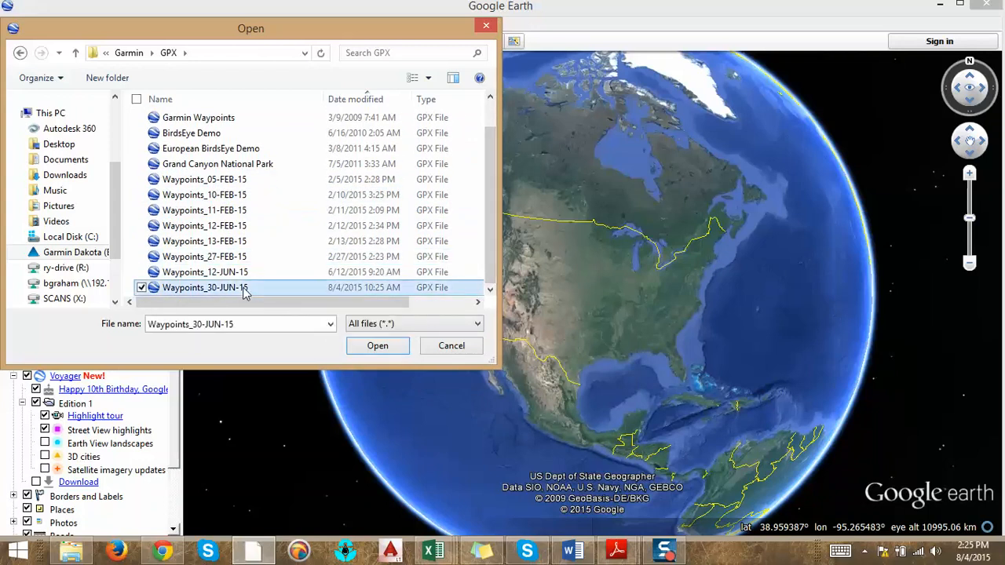
left_click(390, 346)
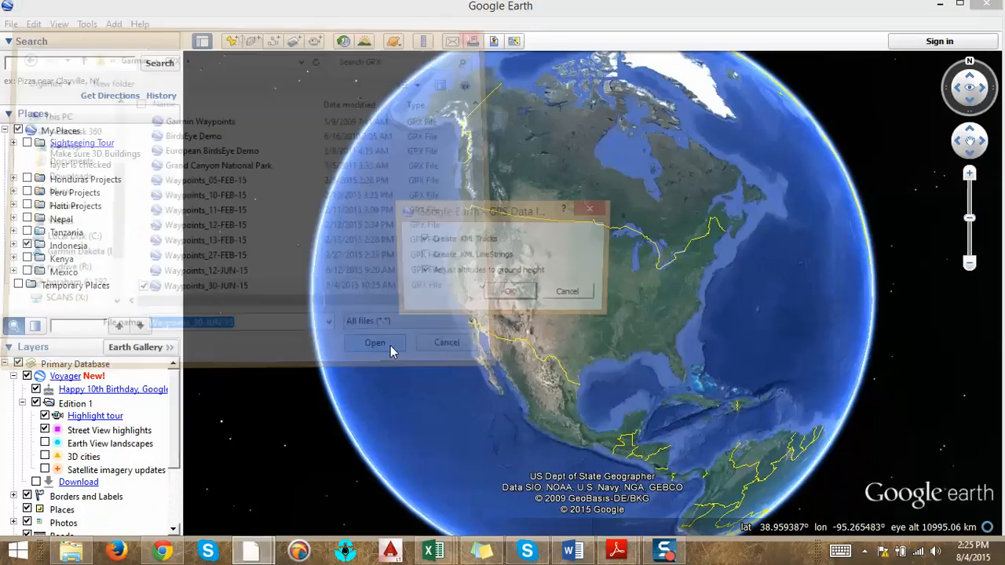
left_click(527, 295)
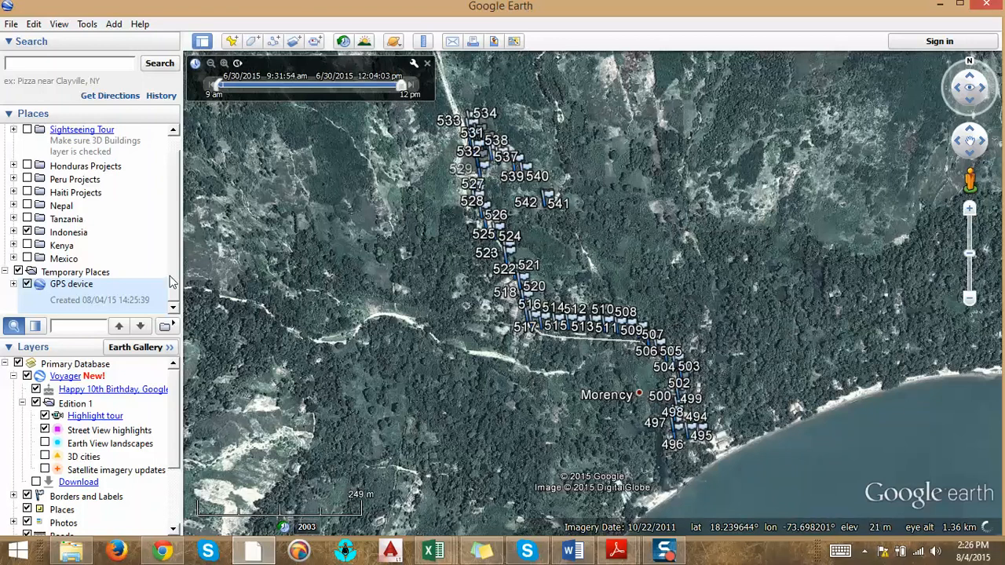
Hide the imported GPS device data and display the Morency folder under Haiti Projects.
left_click(27, 284)
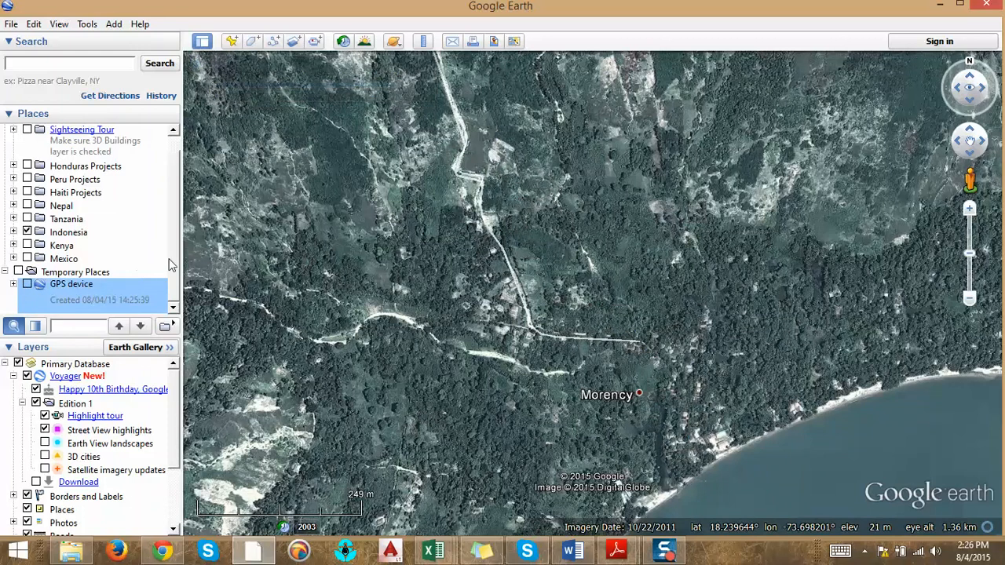
scroll(176, 240, "up", 1)
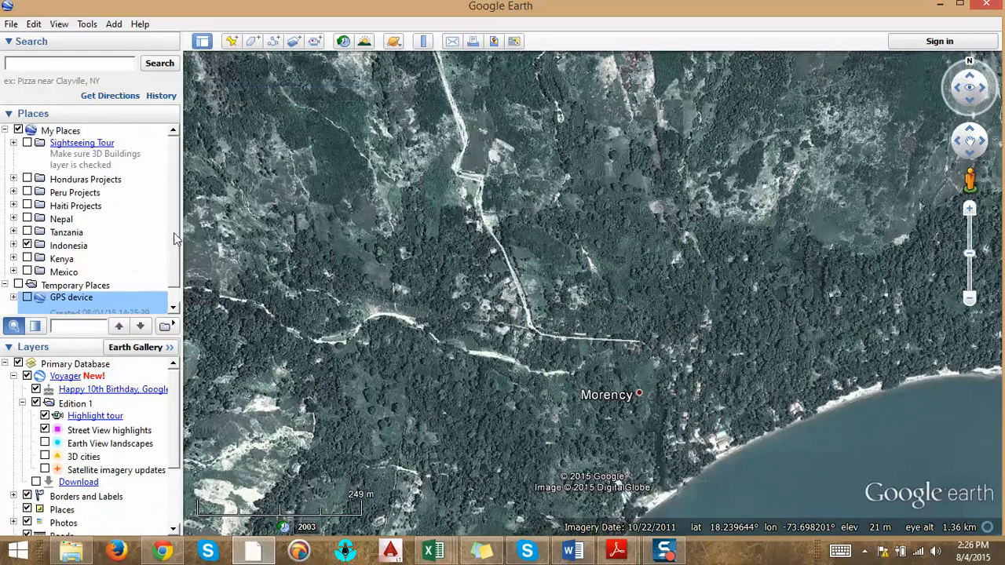
left_click(14, 206)
left_click(35, 218)
left_click(71, 219)
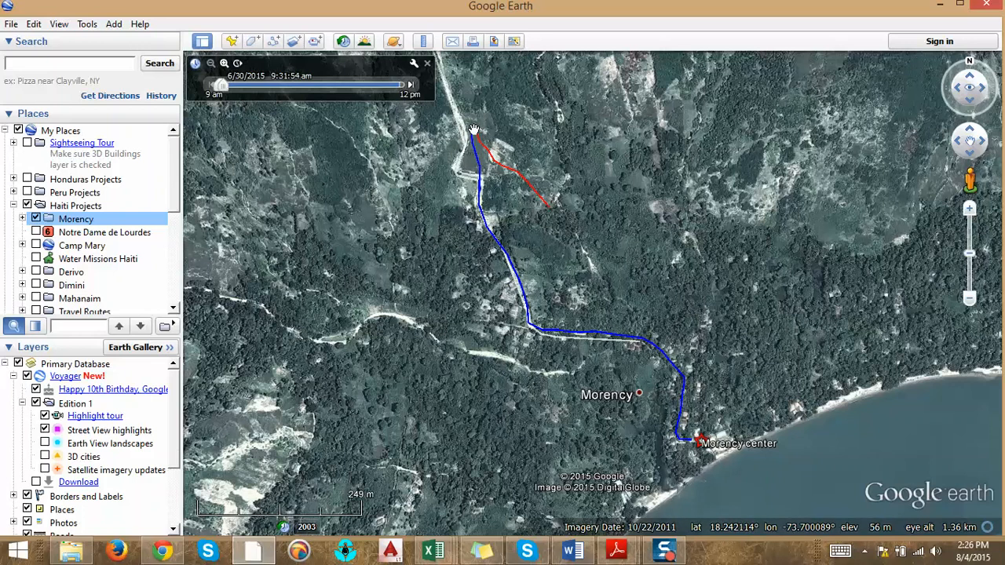
Show the GPS device data under Temporary Places again alongside the Morency project.
left_click_drag(177, 190, 101, 284)
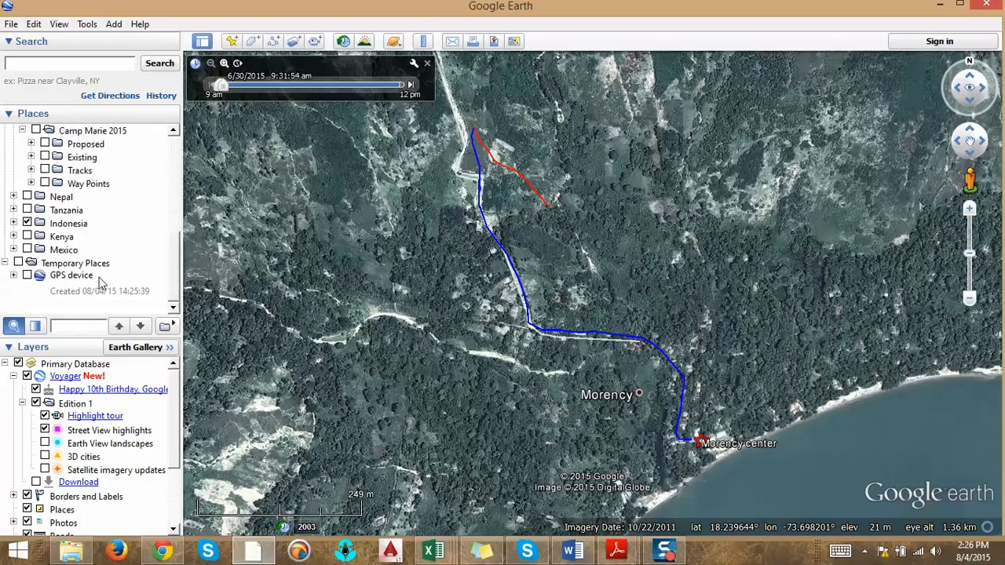
left_click(27, 276)
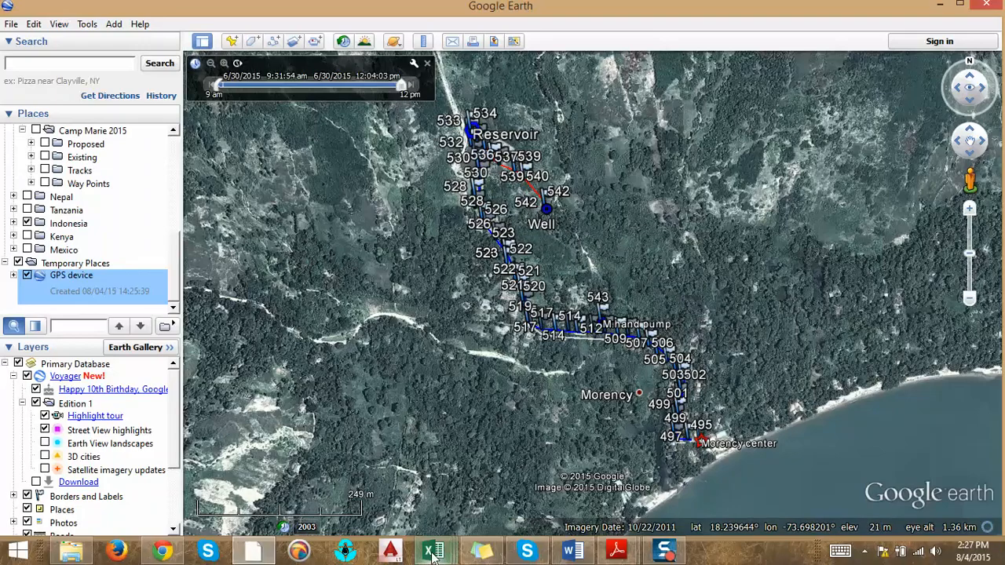
Switch to the blank Excel workbook and browse for a file to open in the Garmin > GPX folder on Garmin Dakota (E:).
mouse_move(433, 554)
left_click(434, 470)
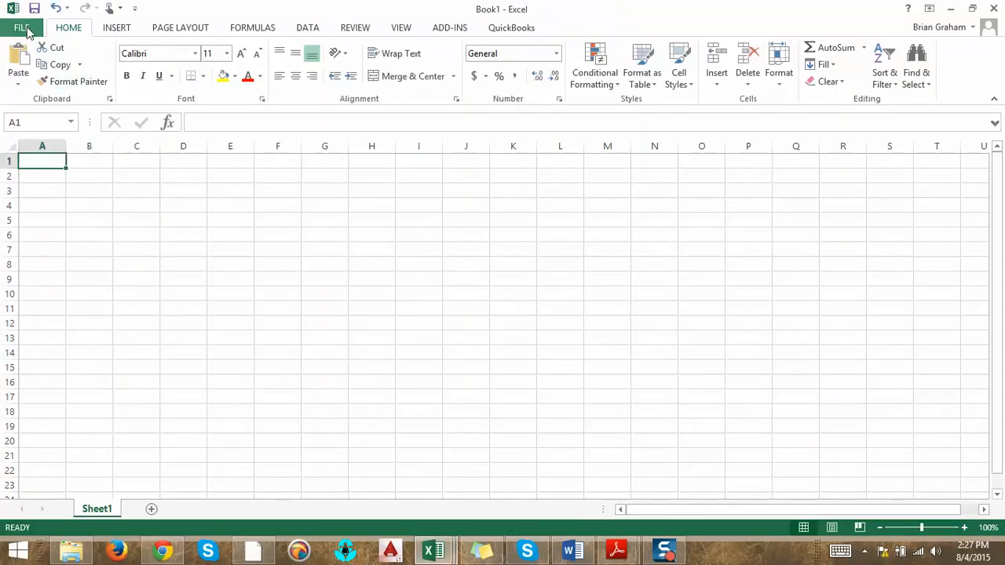
left_click(24, 29)
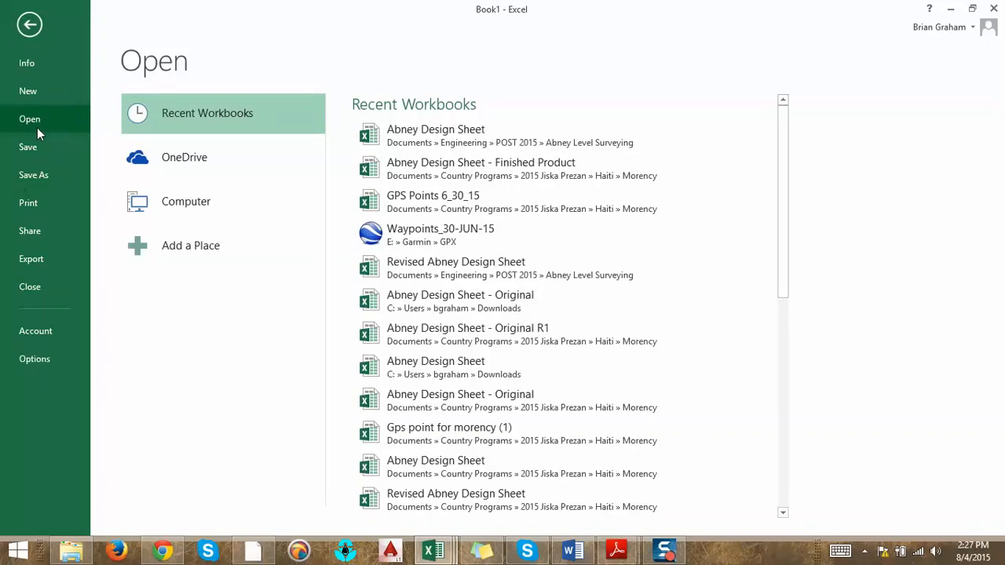
left_click(195, 214)
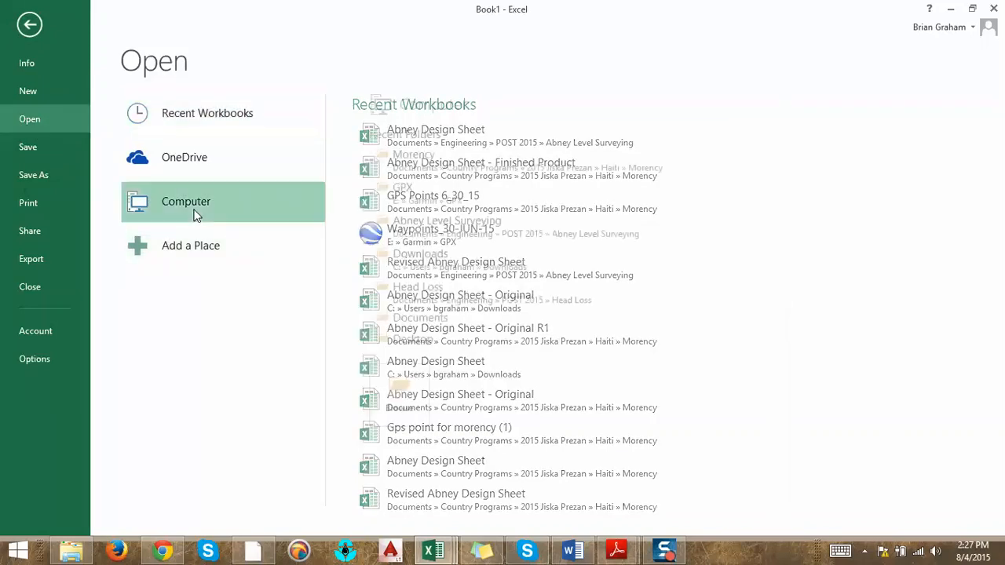
left_click(375, 394)
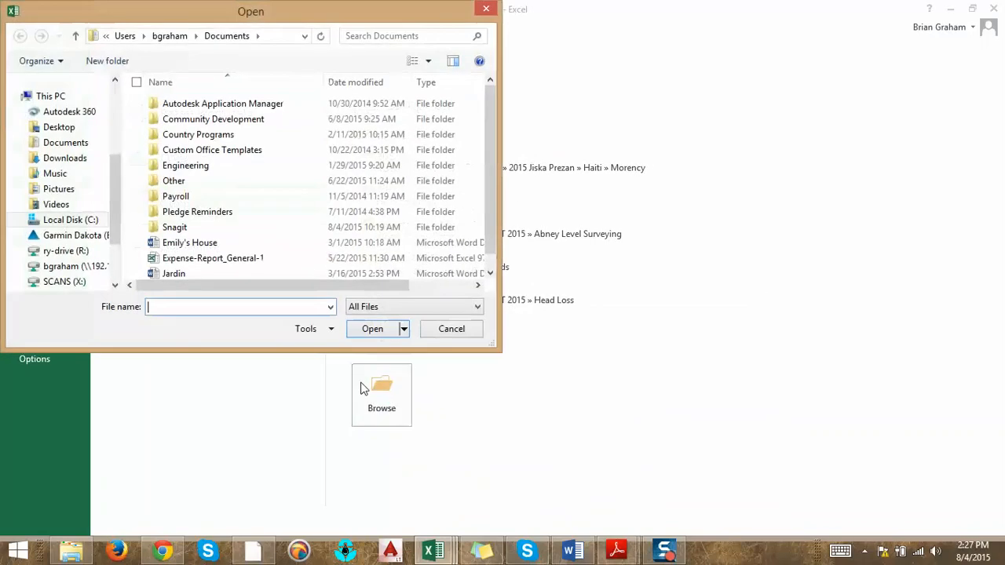
left_click(74, 235)
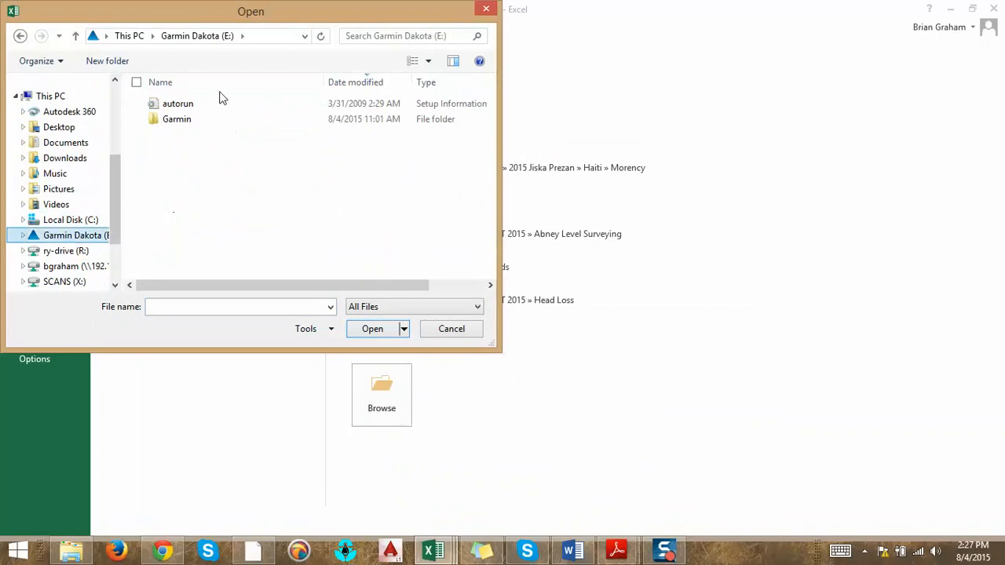
double_click(187, 121)
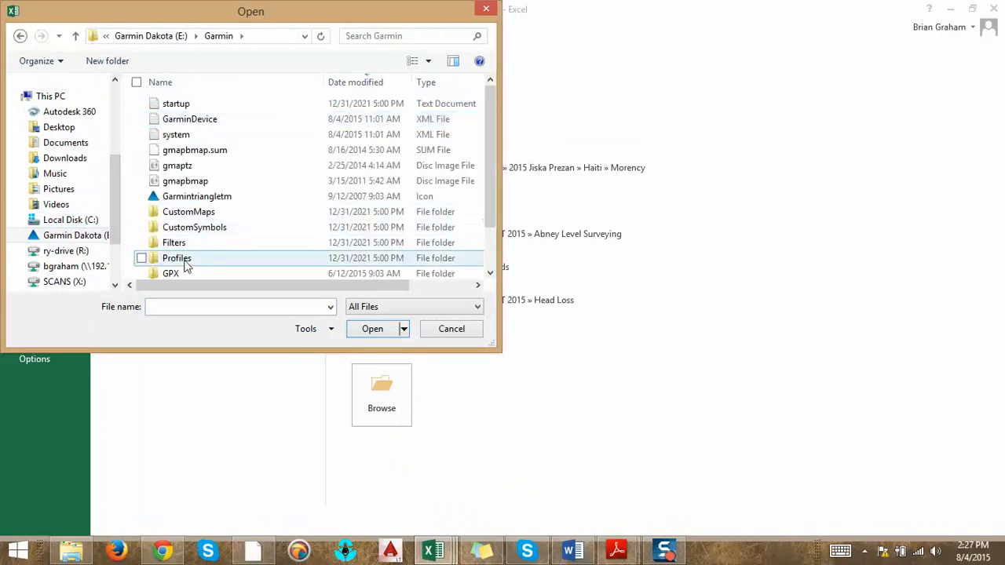
double_click(180, 274)
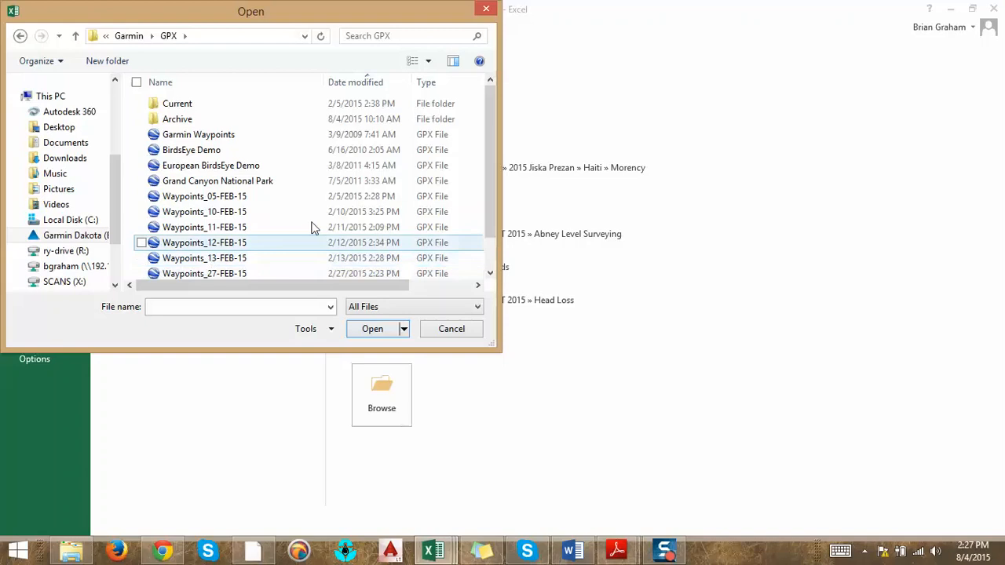
Filter the GPX folder listing to All Excel Files and set it back to All Files.
left_click_drag(483, 137, 479, 221)
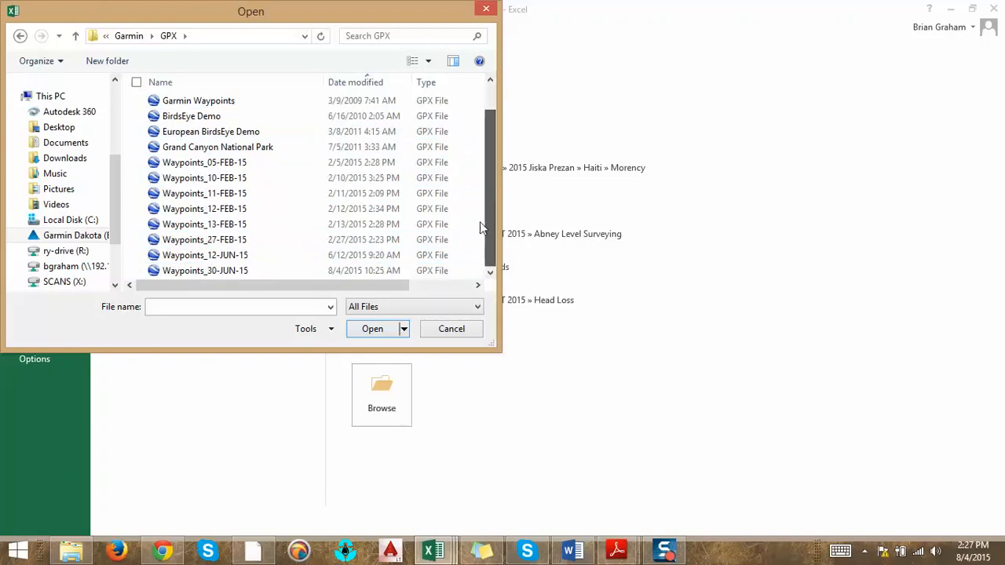
left_click(368, 306)
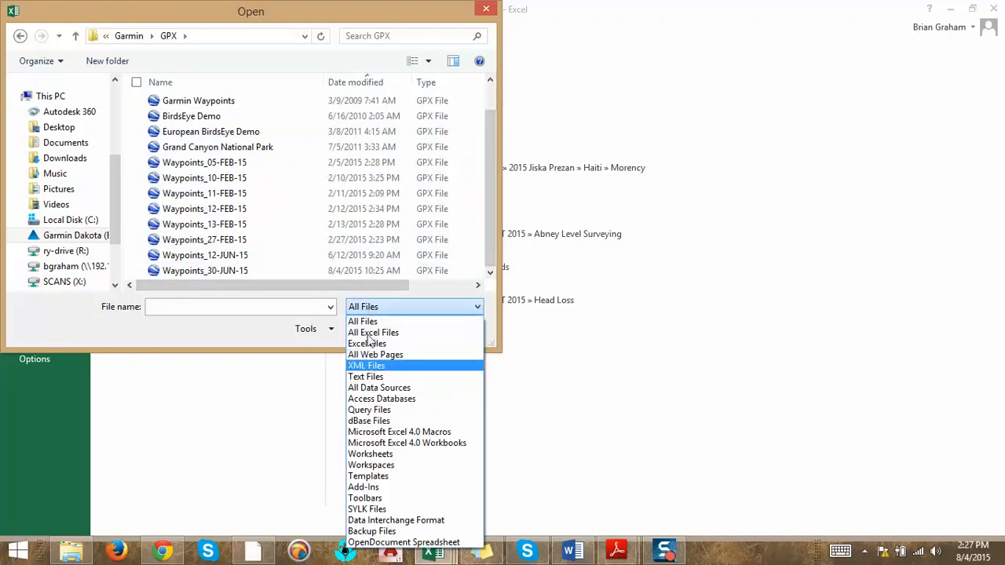
left_click(372, 321)
left_click(378, 308)
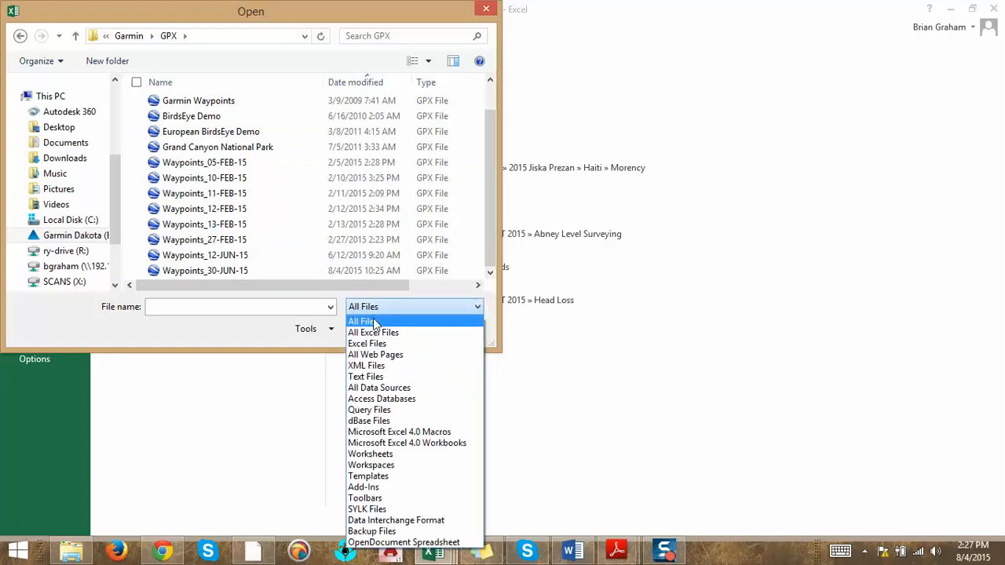
left_click(374, 322)
left_click(445, 305)
left_click(432, 333)
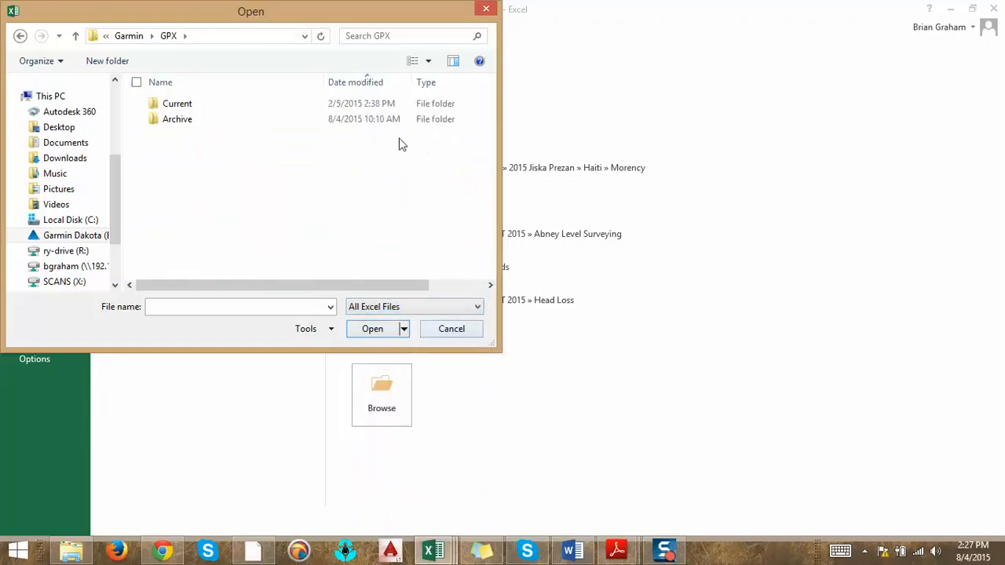
left_click(431, 306)
left_click(417, 321)
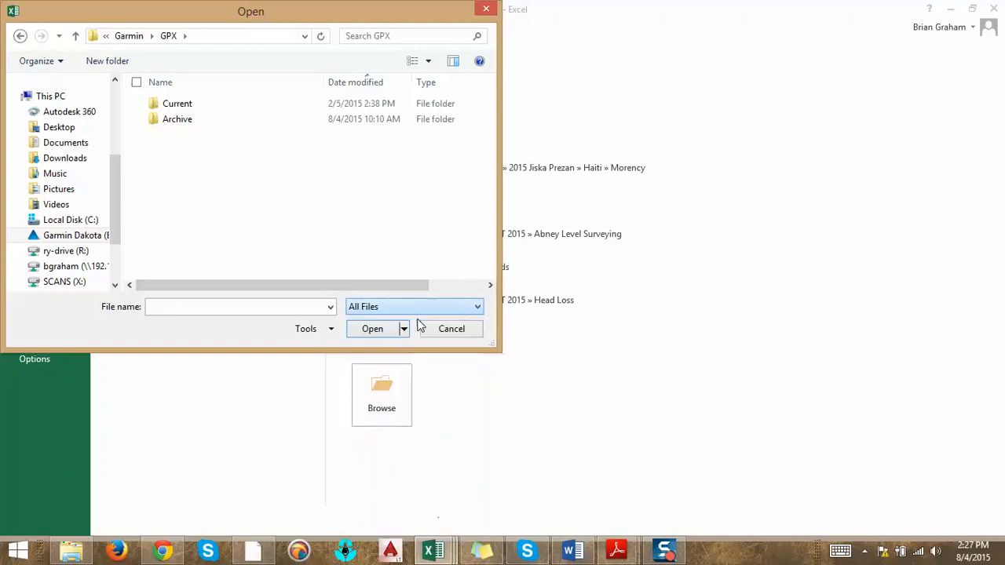
Open Waypoints_30-JUN-15 as an XML table, accepting the file format mismatch and the import notices.
left_click_drag(488, 161, 485, 190)
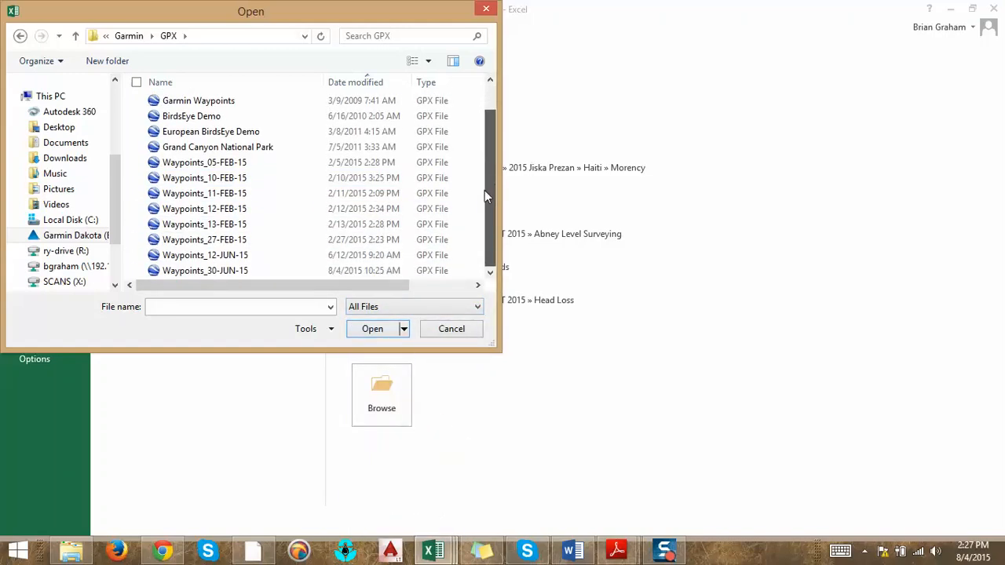
left_click(239, 271)
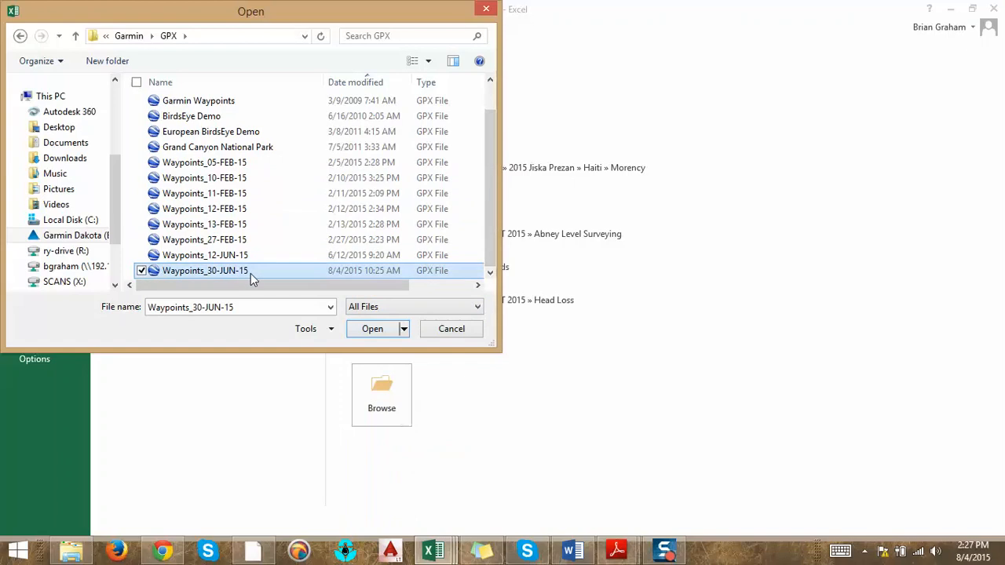
left_click(373, 328)
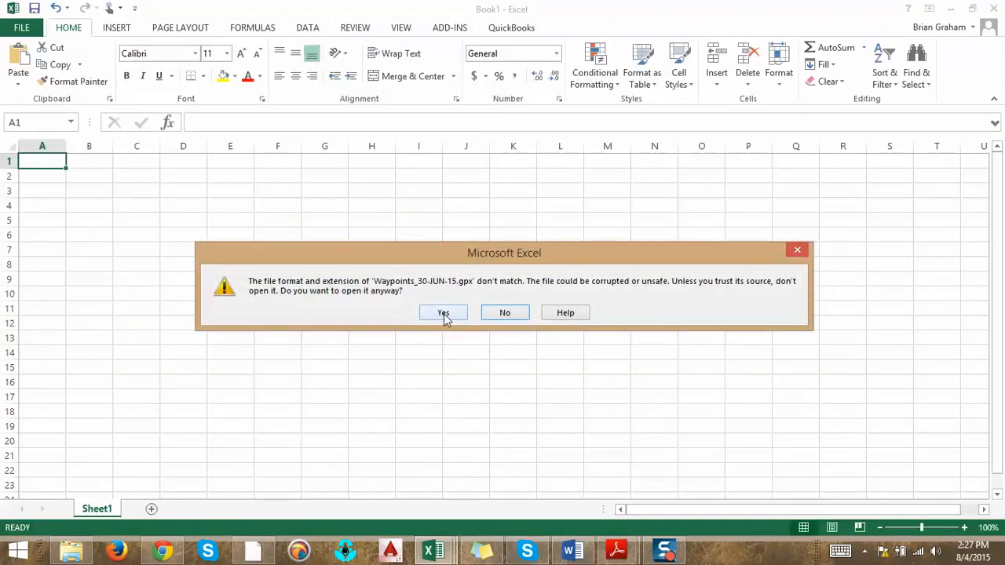
left_click(442, 314)
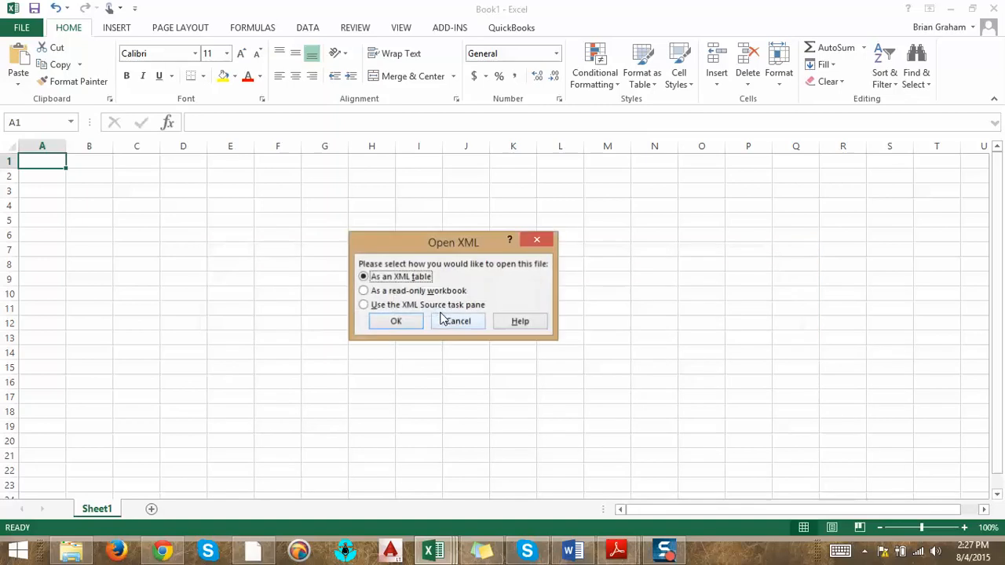
left_click(405, 321)
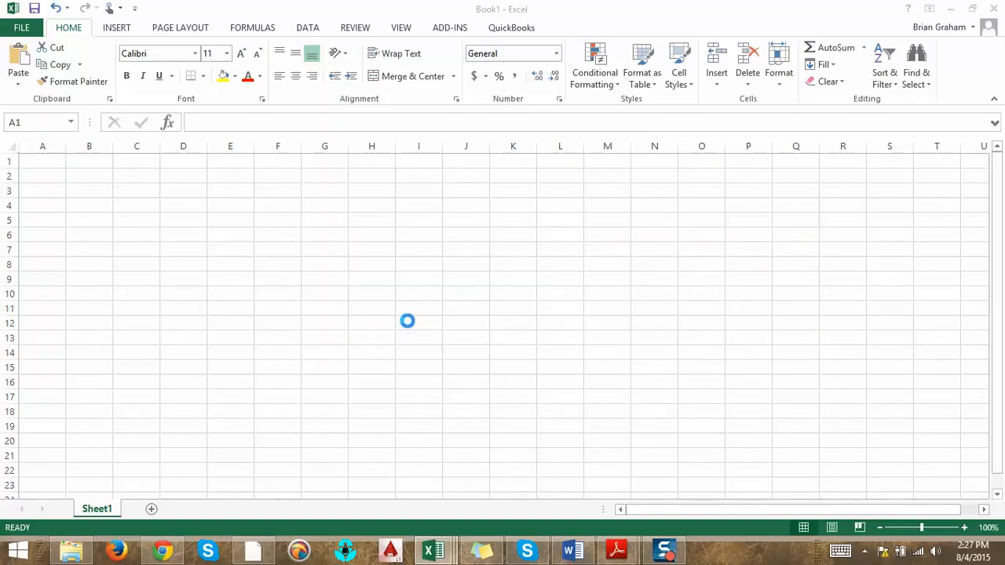
left_click(451, 310)
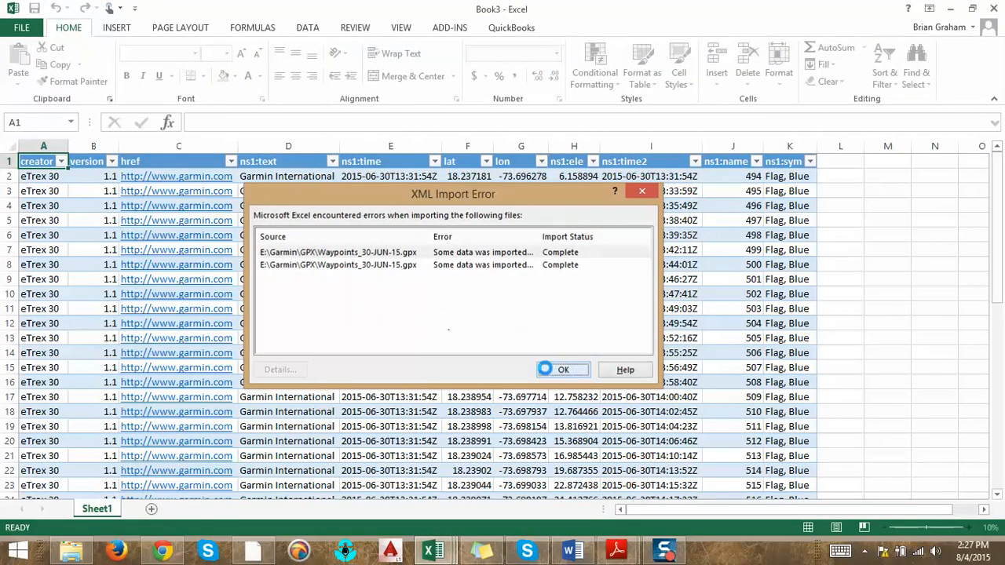
left_click(550, 367)
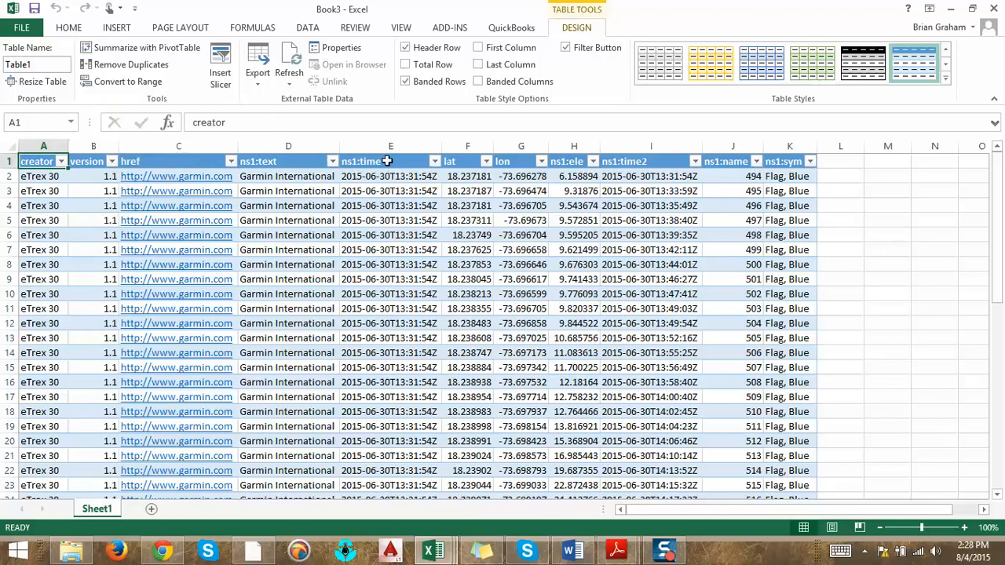
Review the time, latitude, longitude, elevation and name columns of the imported waypoint table, ending at the first waypoint name.
left_click(387, 161)
left_click(456, 163)
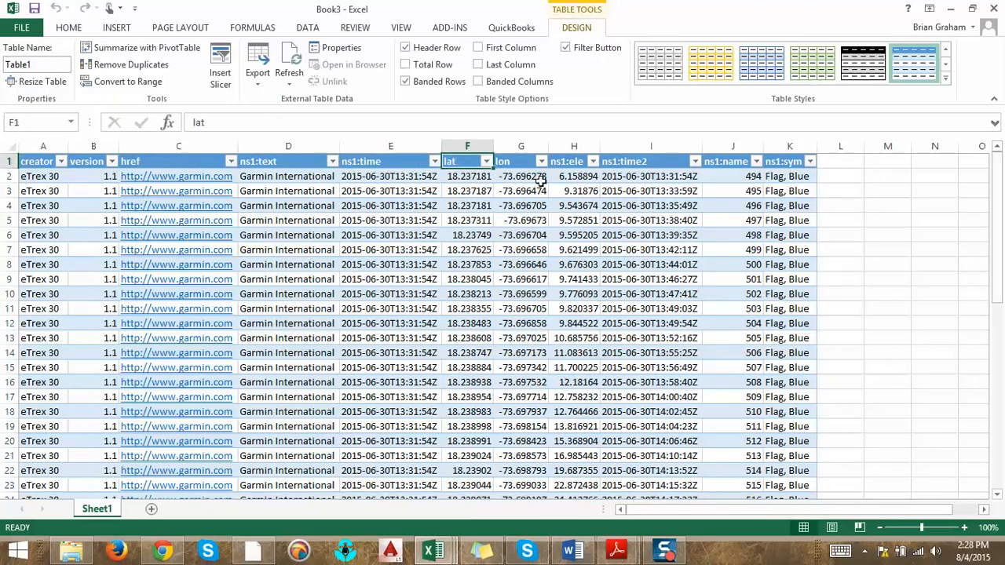
left_click(515, 154)
left_click(567, 161)
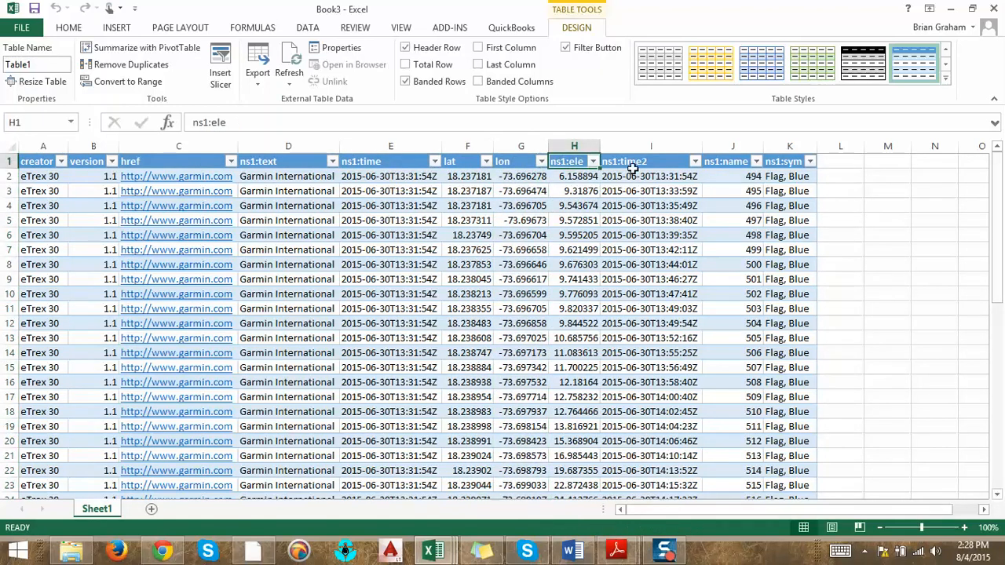
left_click(738, 162)
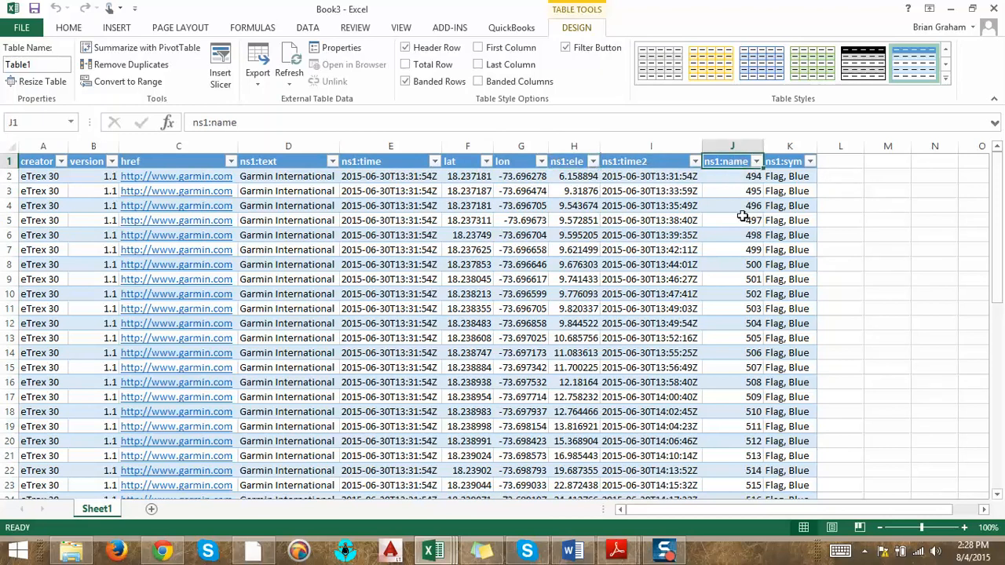
left_click(741, 178)
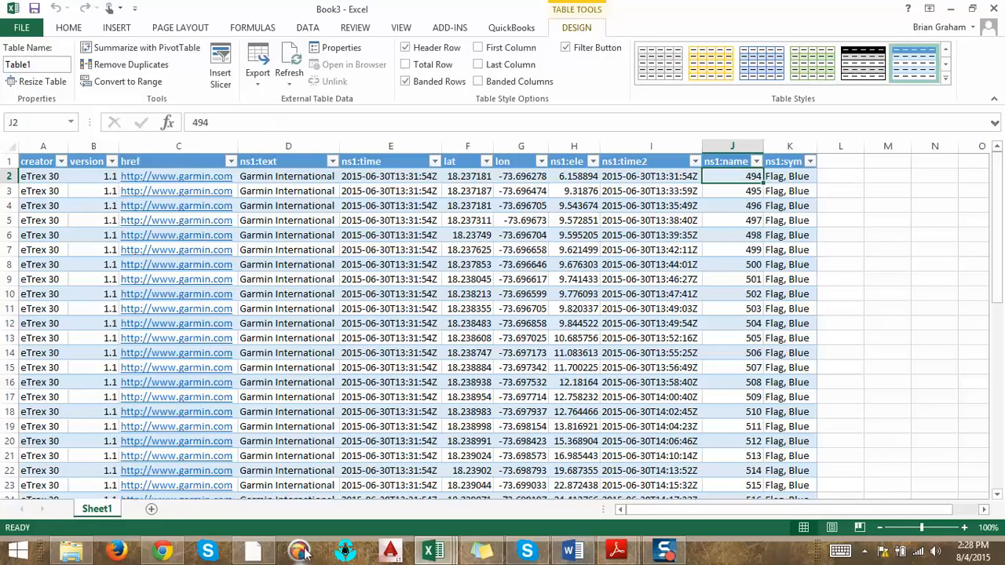
Switch to Google Earth, hide the Haiti Projects folder and inspect the GPS waypoints along the route from 494 to 542.
left_click(253, 551)
scroll(723, 458, "up", 1)
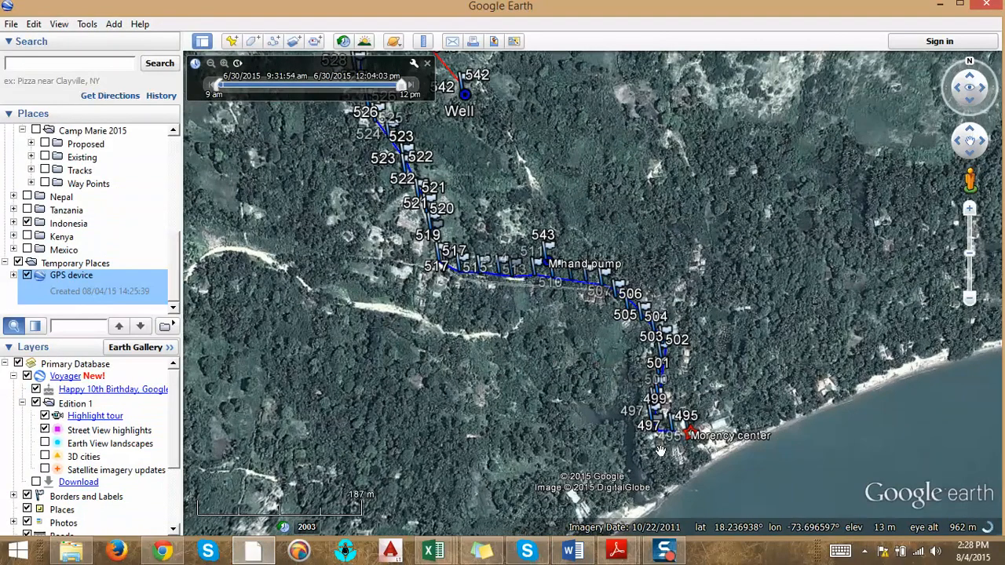
scroll(61, 243, "up", 4)
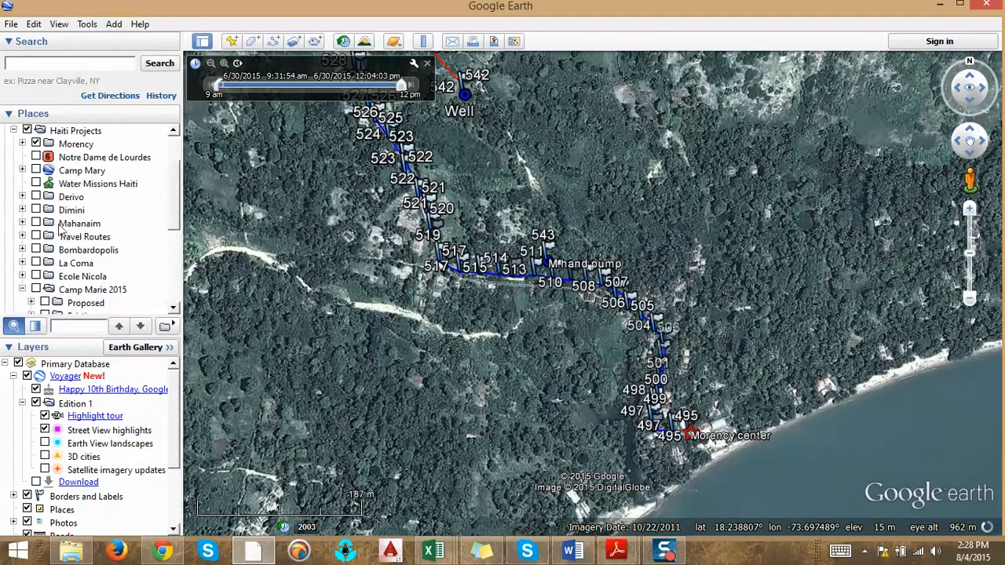
left_click(26, 130)
scroll(61, 219, "down", 4)
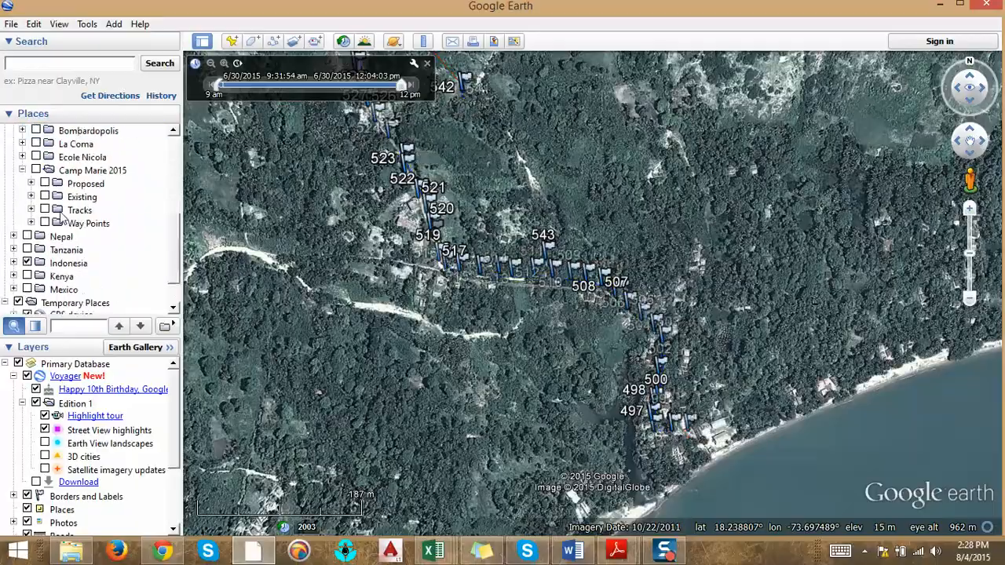
scroll(596, 410, "down", 2)
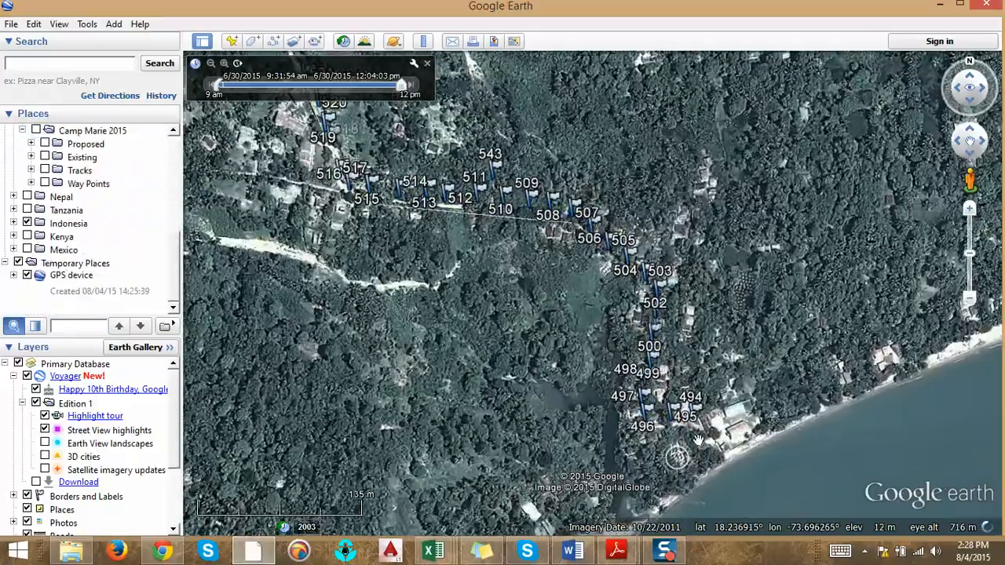
scroll(578, 264, "up", 3)
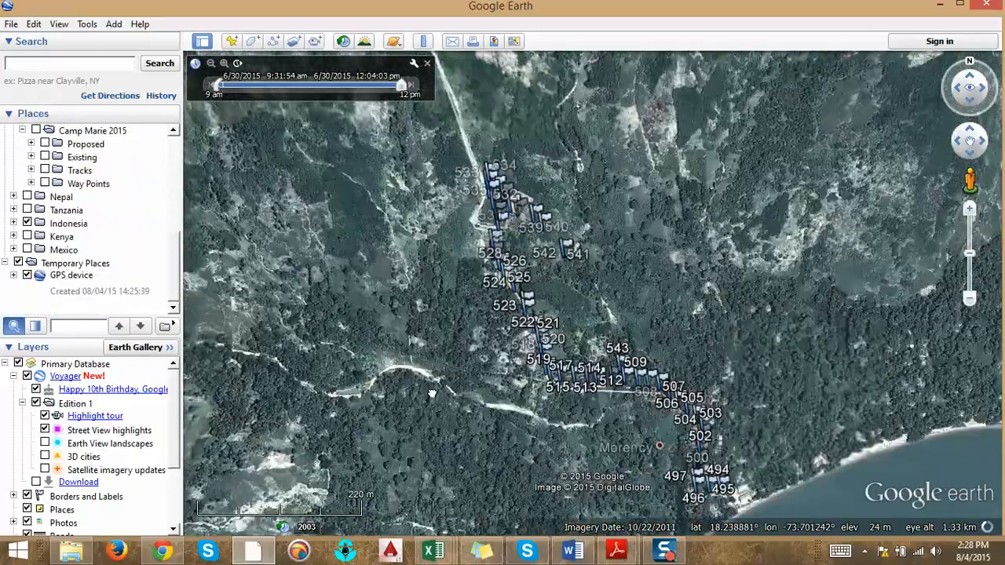
scroll(578, 265, "down", 1)
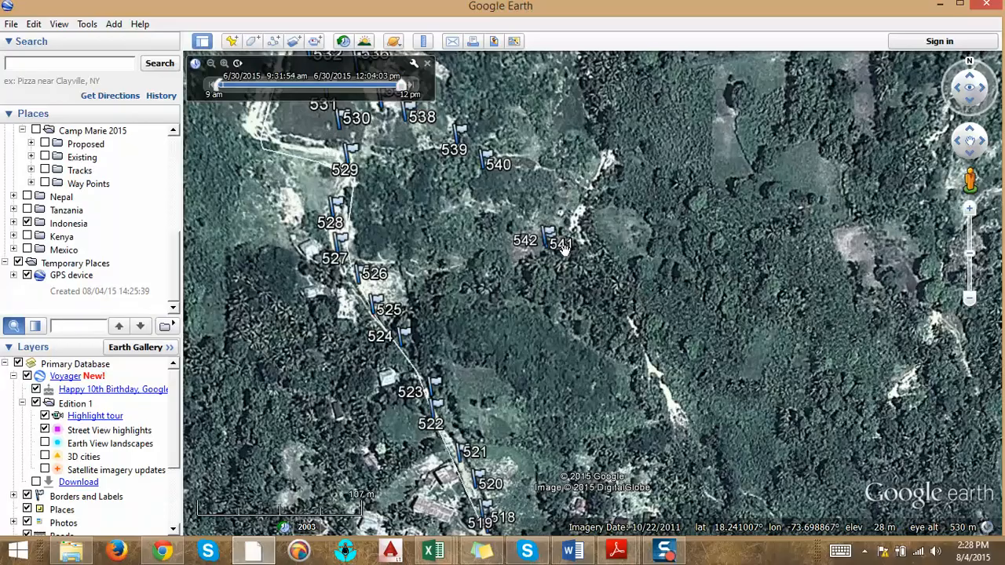
Return to the imported waypoint table in Excel and compare its last waypoint names with the first ones.
left_click(940, 6)
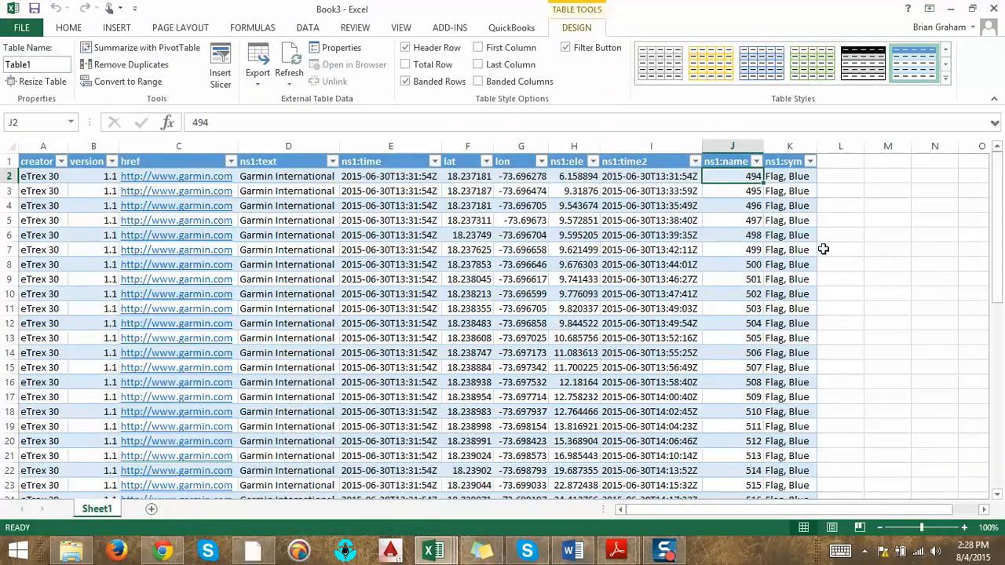
scroll(822, 248, "down", 18)
scroll(805, 307, "up", 4)
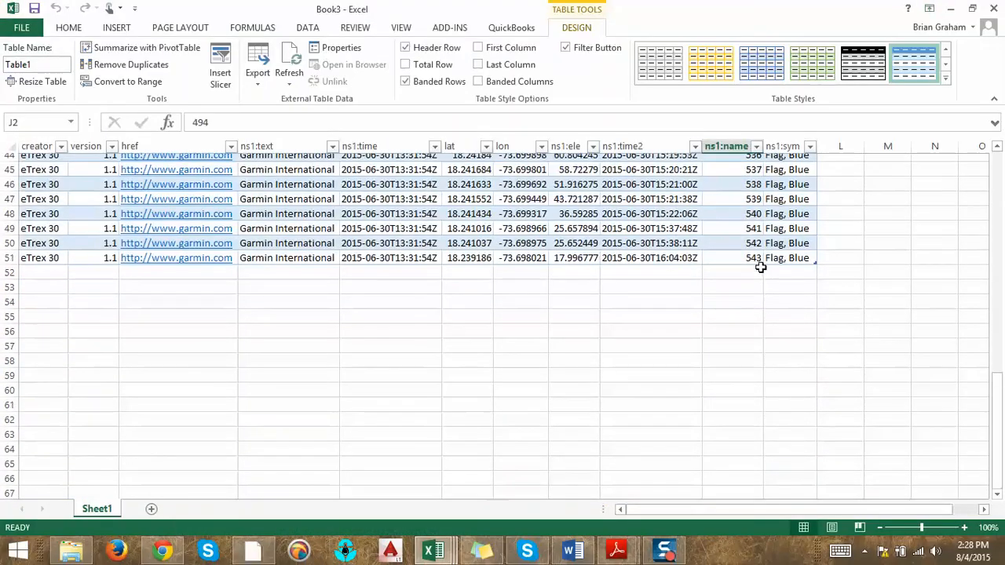
left_click(753, 264)
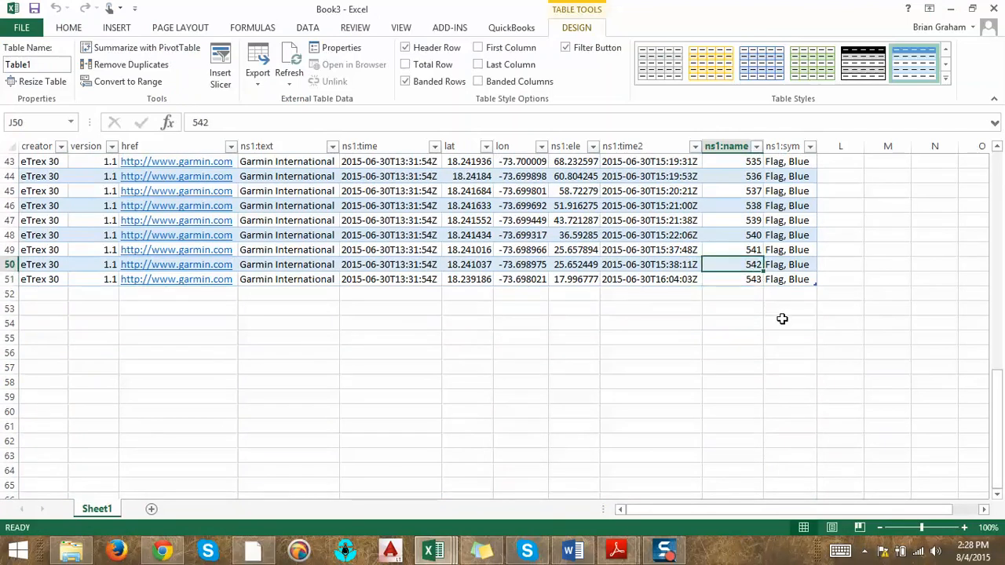
scroll(782, 318, "up", 14)
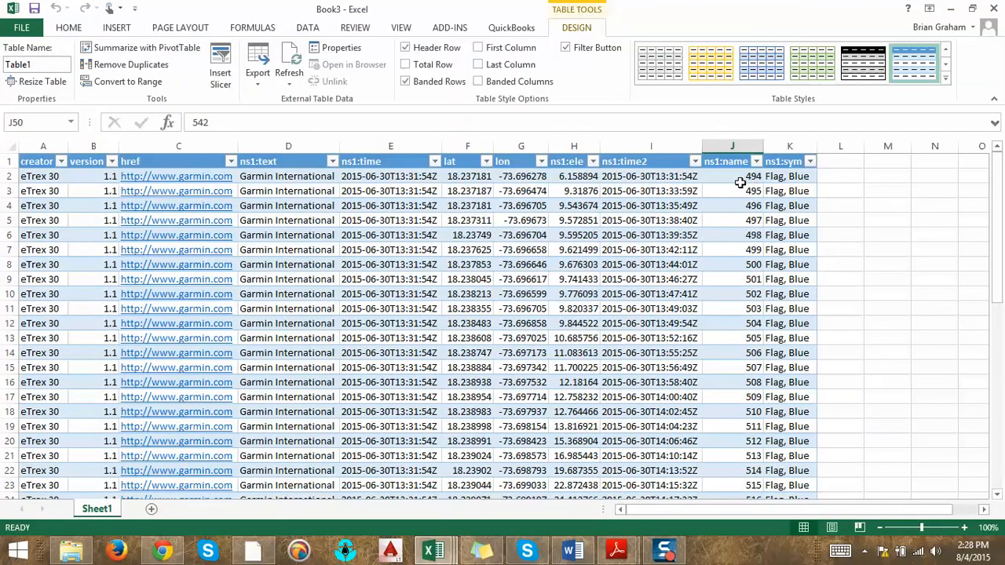
Switch to the Abney Design Sheet workbook and view the Abney Level Data Table on the Data sheet.
left_click(426, 551)
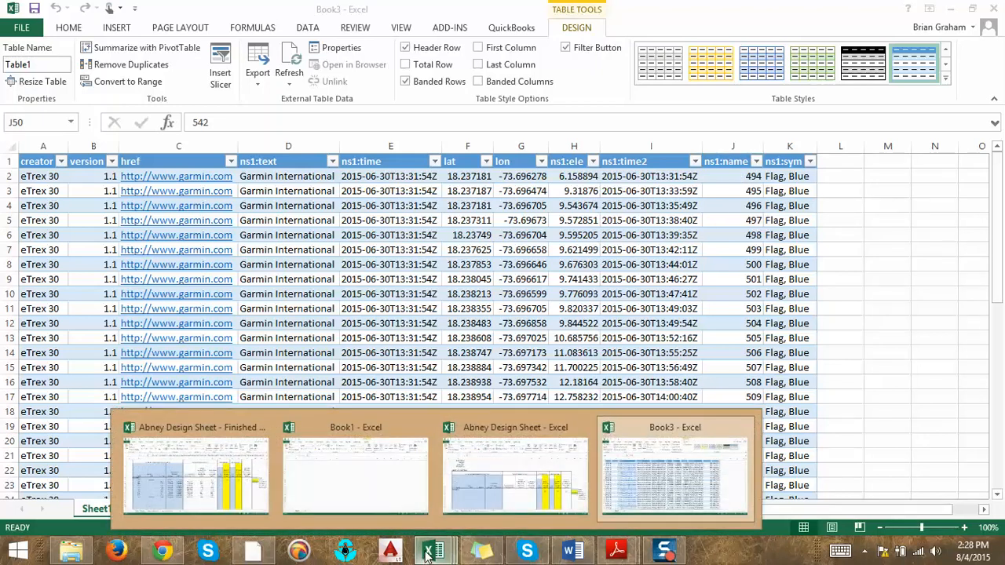
left_click(446, 485)
scroll(381, 386, "down", 1)
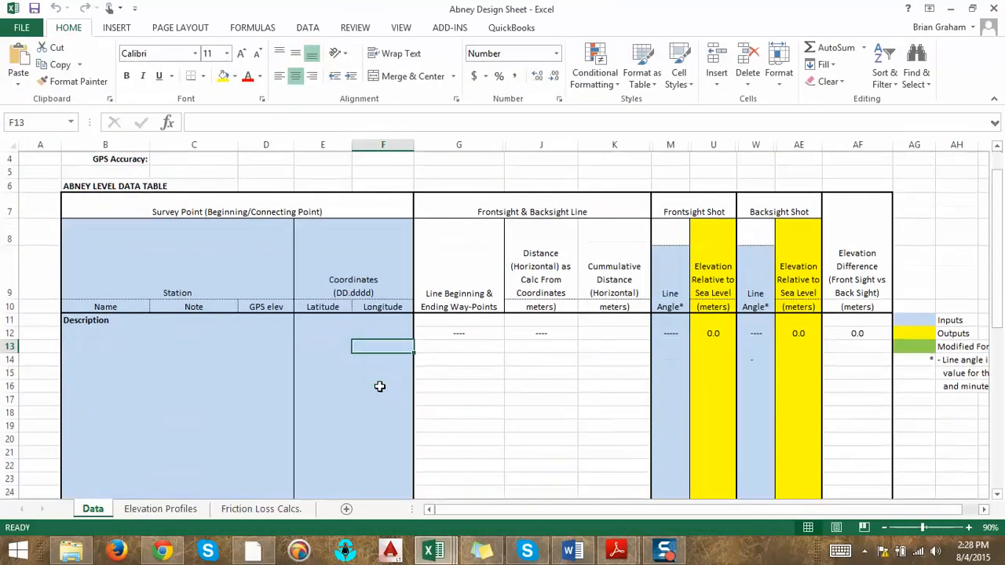
Review the Abney Level Data Table, the supply-side elevation profile chart and the SI-unit calculations on the Friction Loss Calcs. sheet.
scroll(381, 408, "down", 9)
scroll(197, 471, "up", 10)
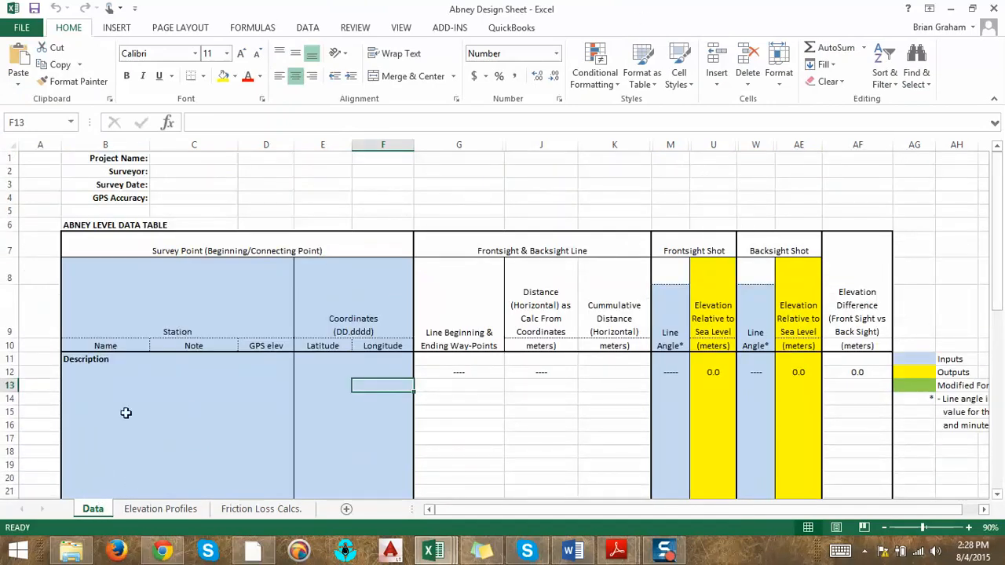
scroll(126, 413, "down", 3)
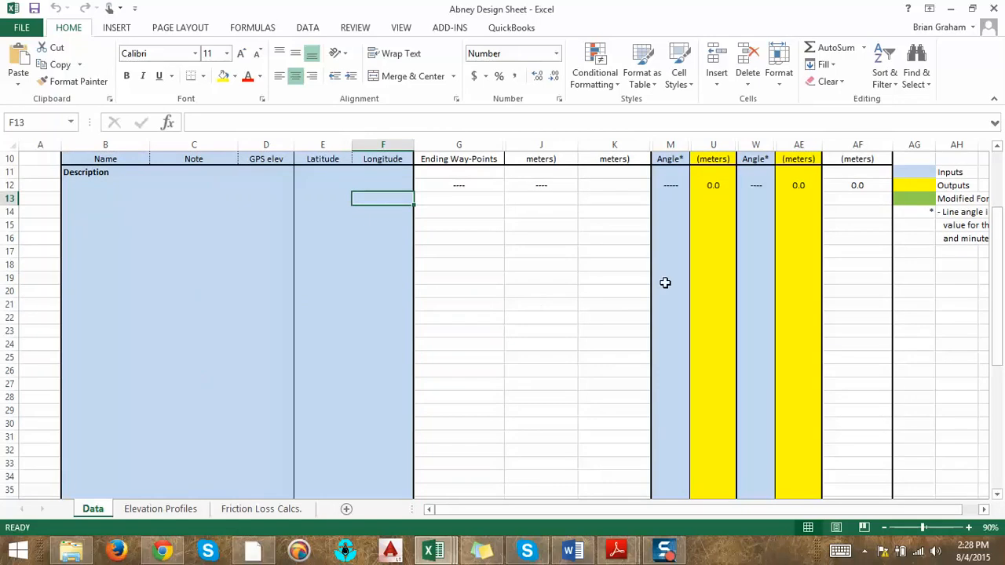
left_click(168, 510)
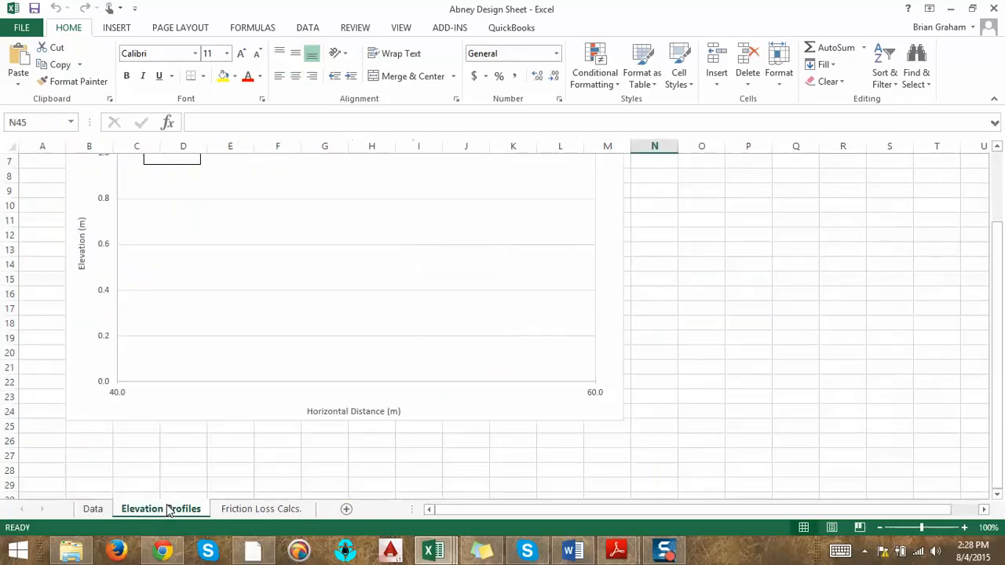
scroll(397, 397, "up", 2)
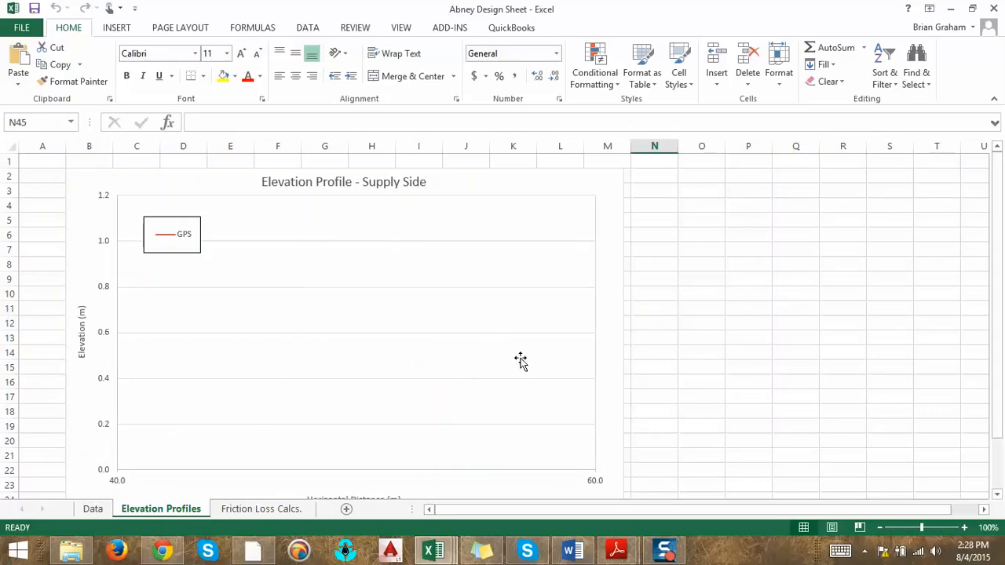
left_click(244, 509)
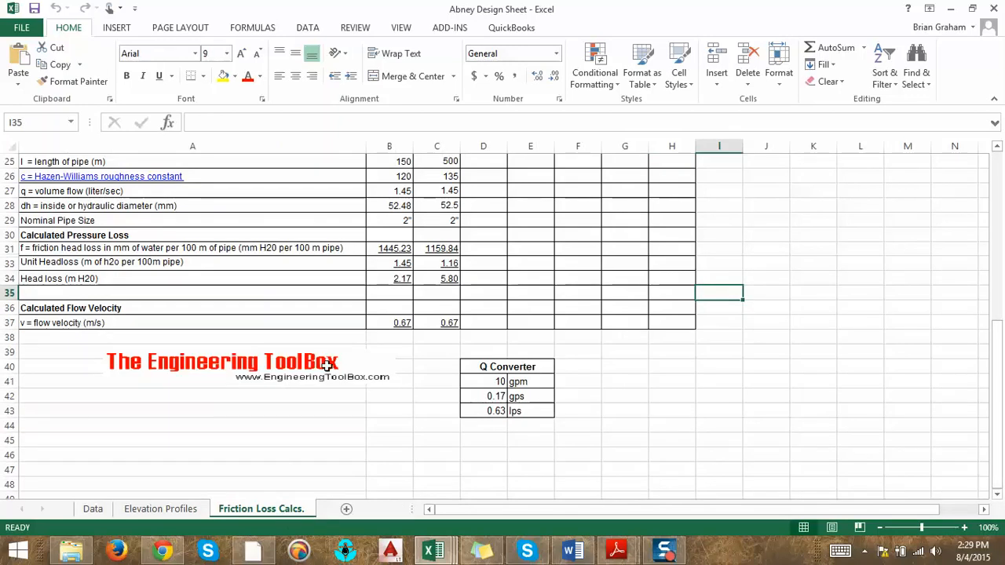
scroll(326, 365, "up", 8)
scroll(325, 377, "down", 6)
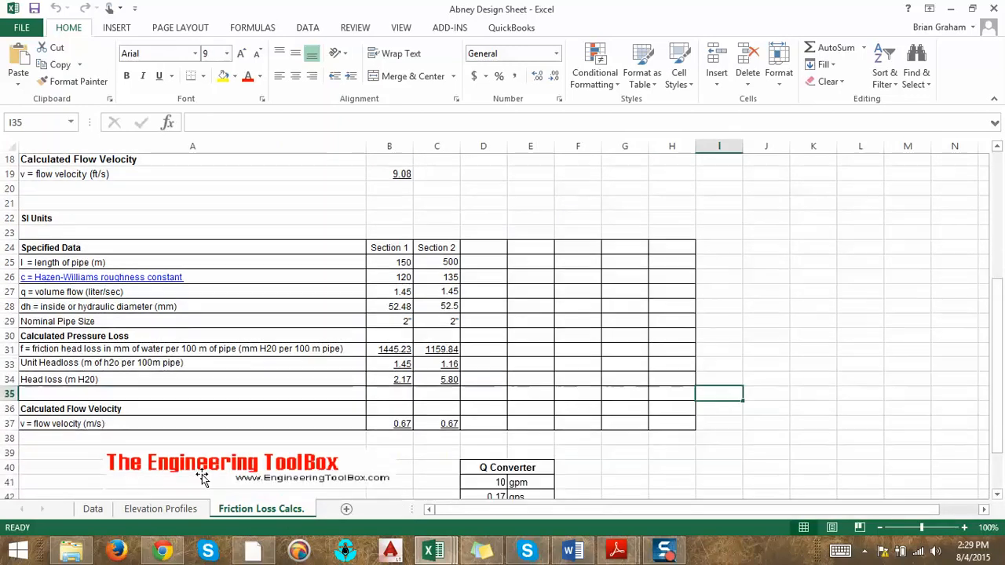
Return to the Data sheet and enter "Morency, Haiti" as the project name.
left_click(160, 509)
left_click(93, 509)
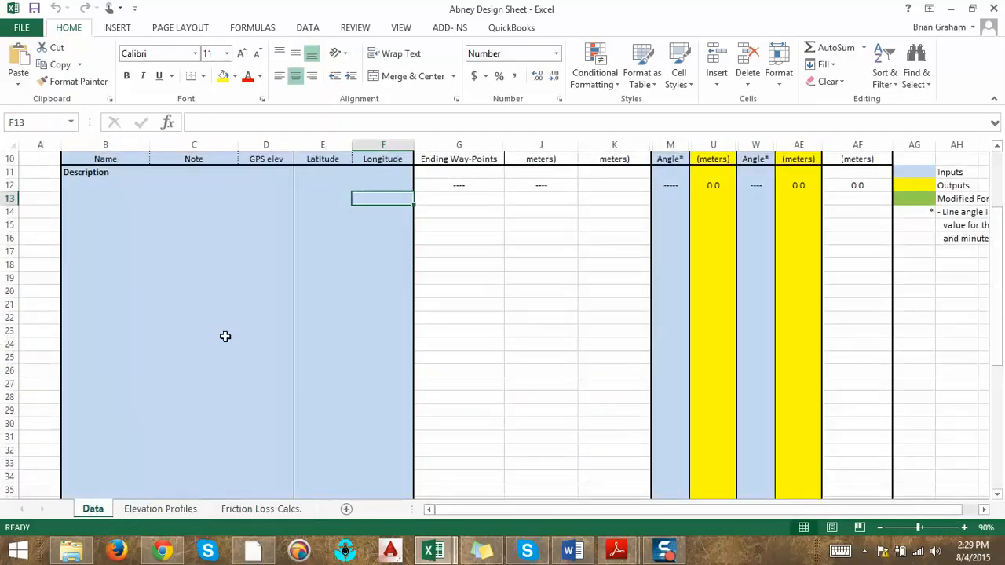
scroll(227, 339, "up", 3)
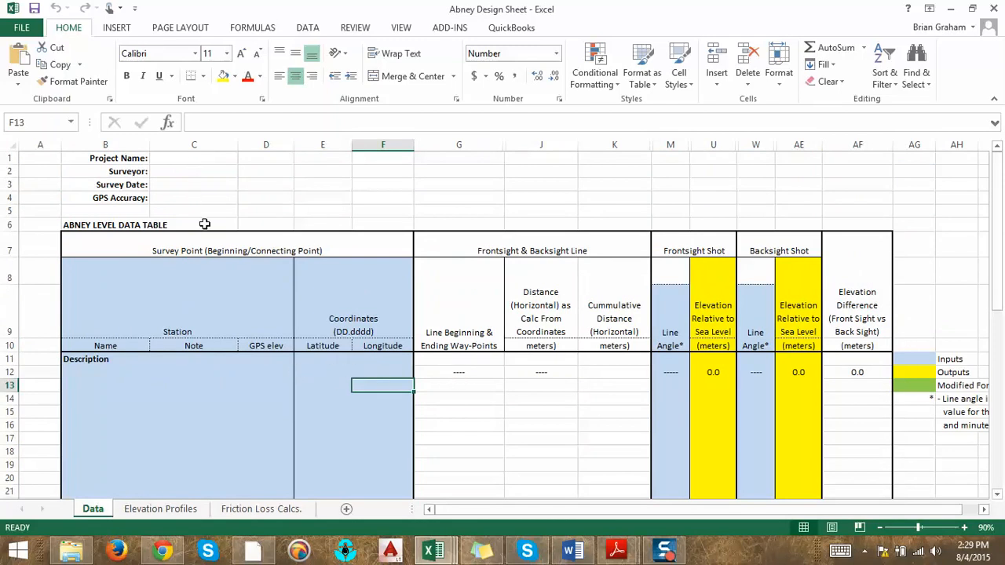
left_click(205, 158)
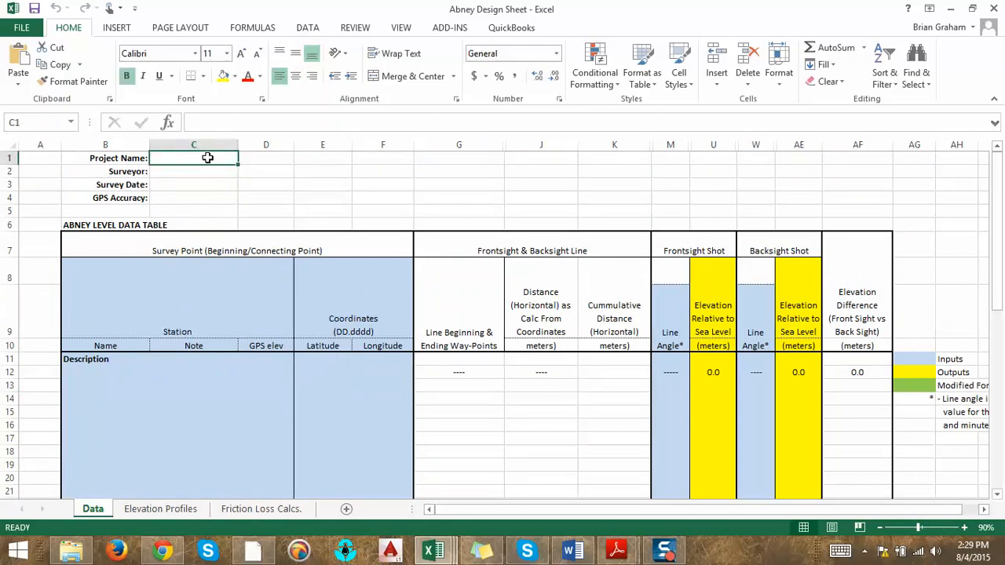
type("Morency, Haiti")
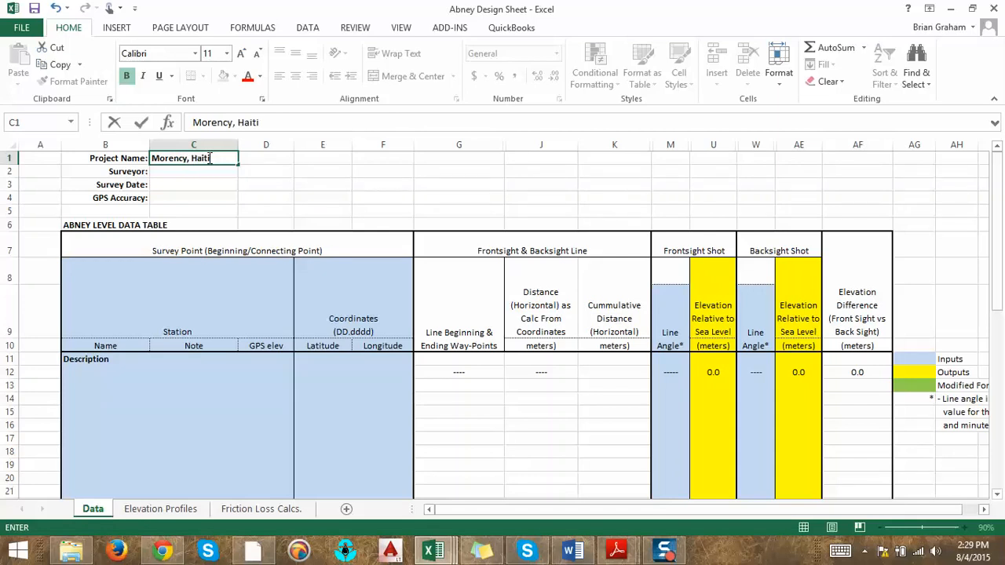
key("Tab")
key("Return")
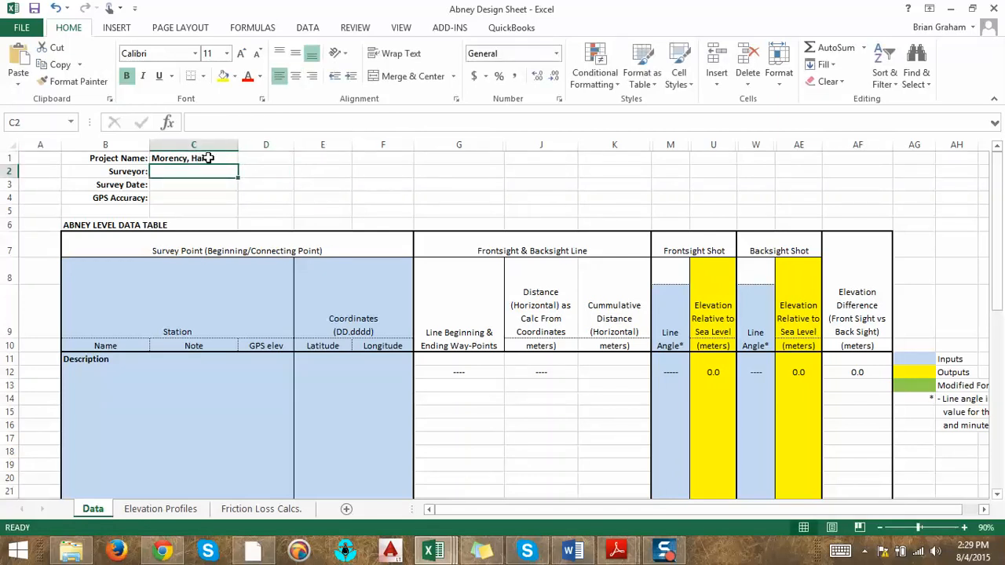
Fill in the surveyor's name, the survey date 6/30/15 and "?" for the GPS accuracy.
type("Aristil")
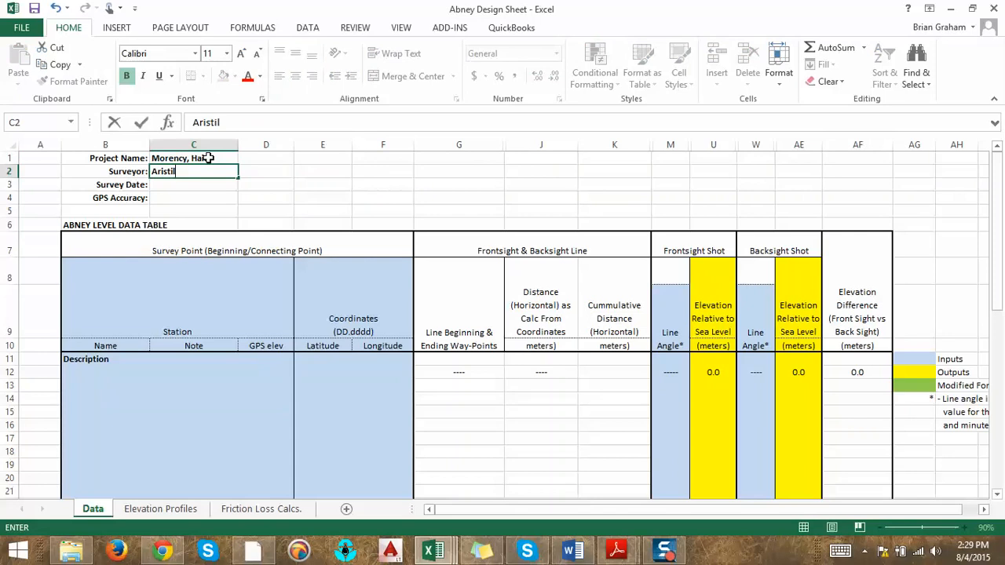
key("Return")
type("6/30/15")
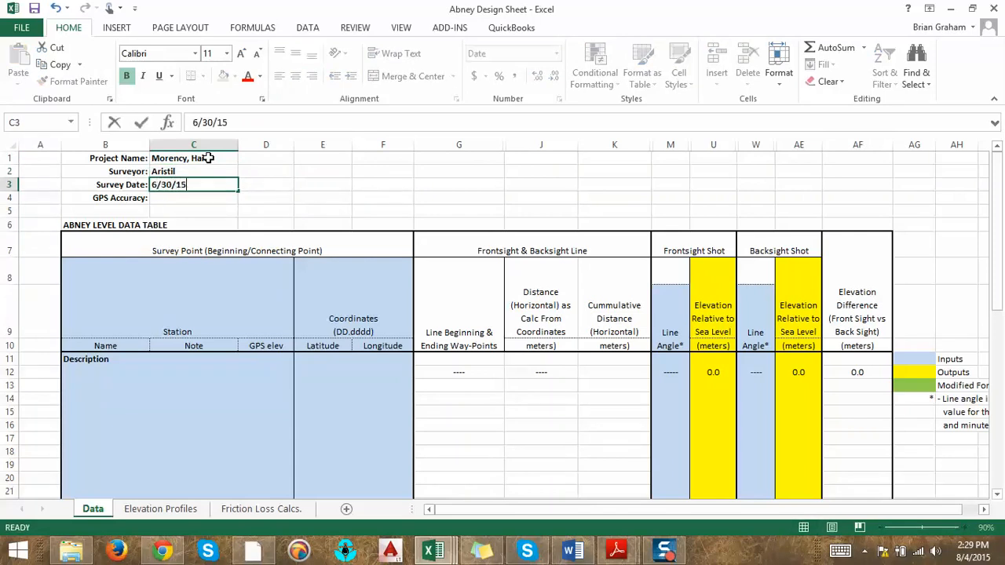
key("Return")
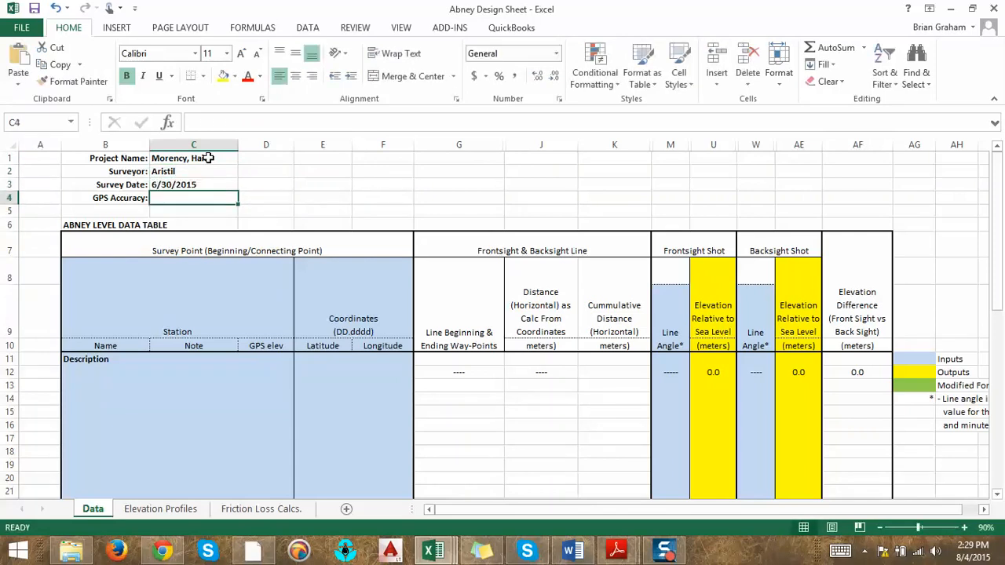
type("?")
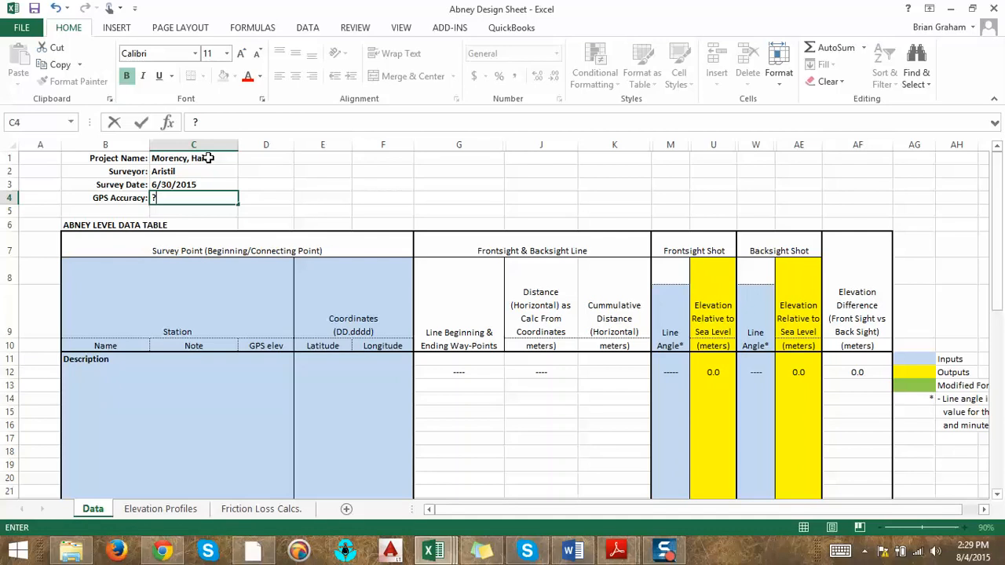
key("Return")
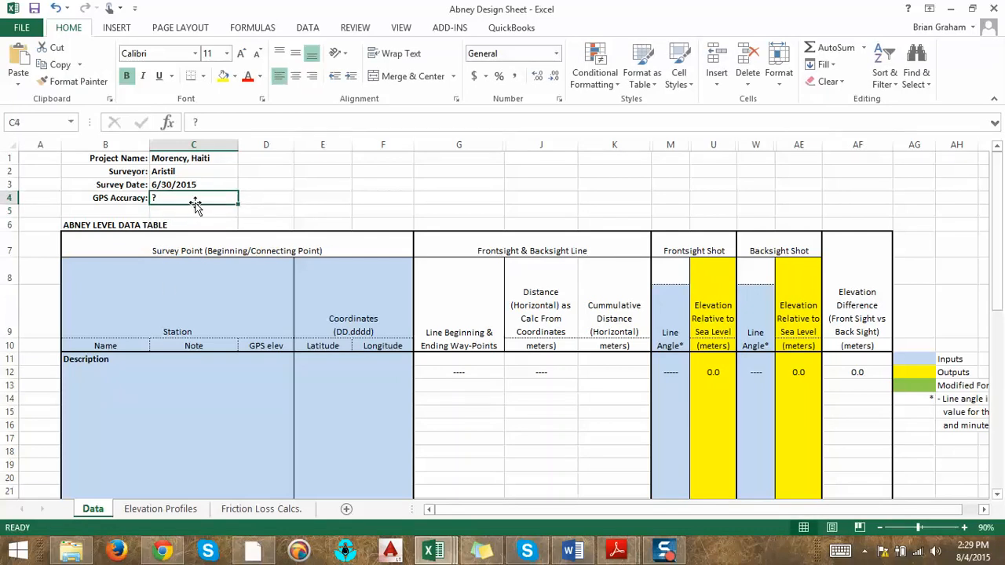
Locate the first empty Name cell, B12, in the data table and the first waypoint name in the imported Book3 table.
left_click(344, 209)
scroll(215, 321, "down", 3)
scroll(125, 323, "down", 1)
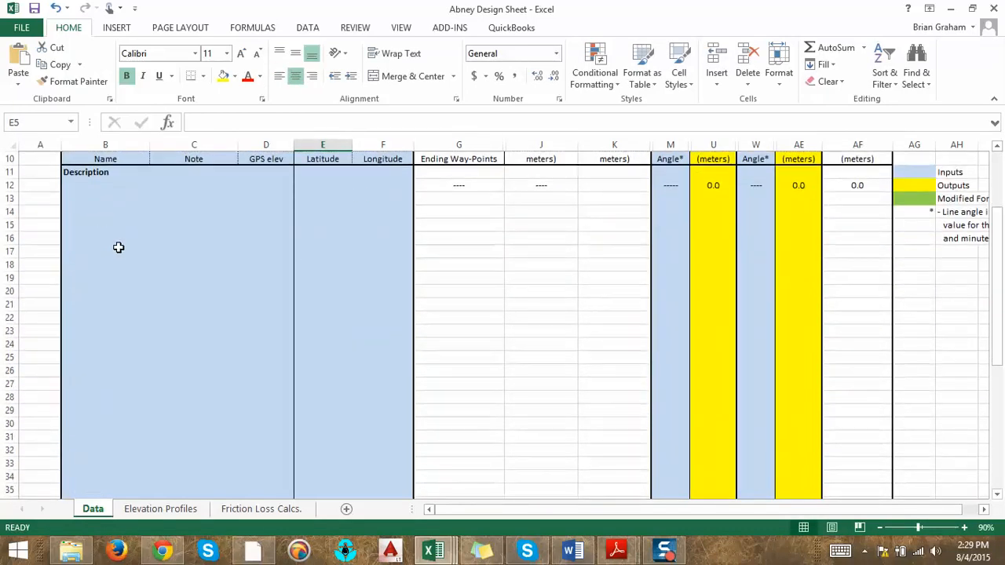
scroll(117, 251, "up", 2)
left_click(107, 293)
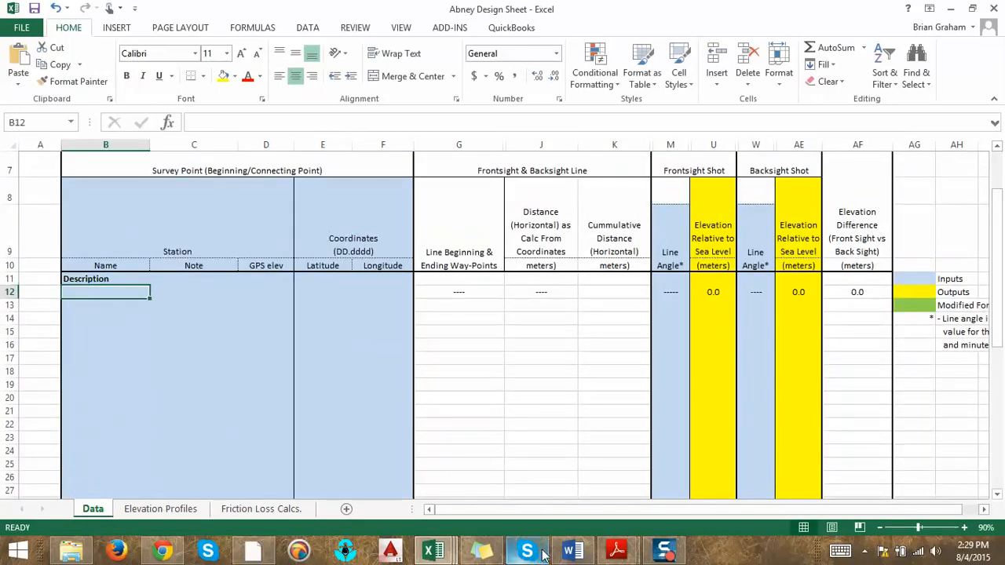
left_click(434, 552)
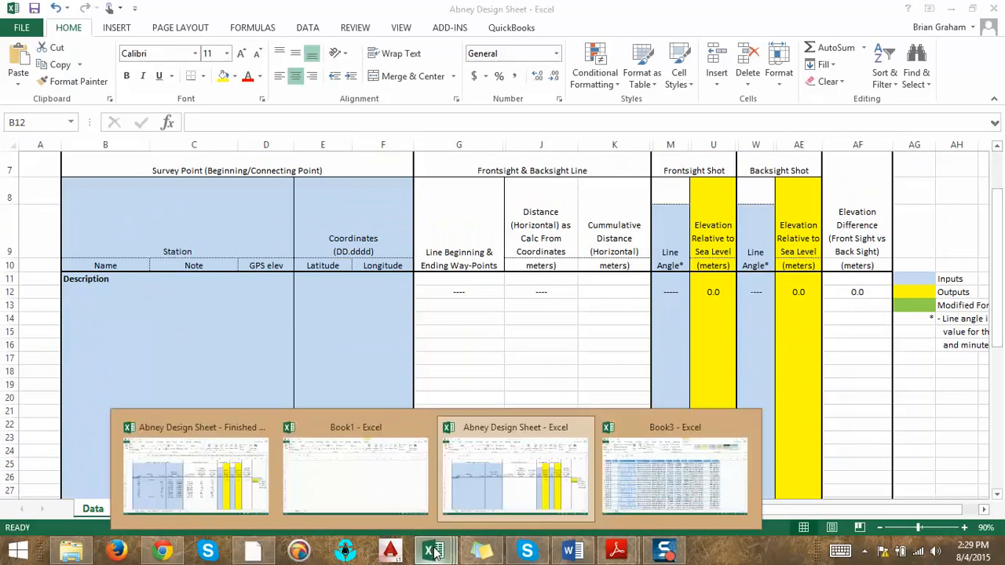
left_click(675, 471)
left_click(733, 180)
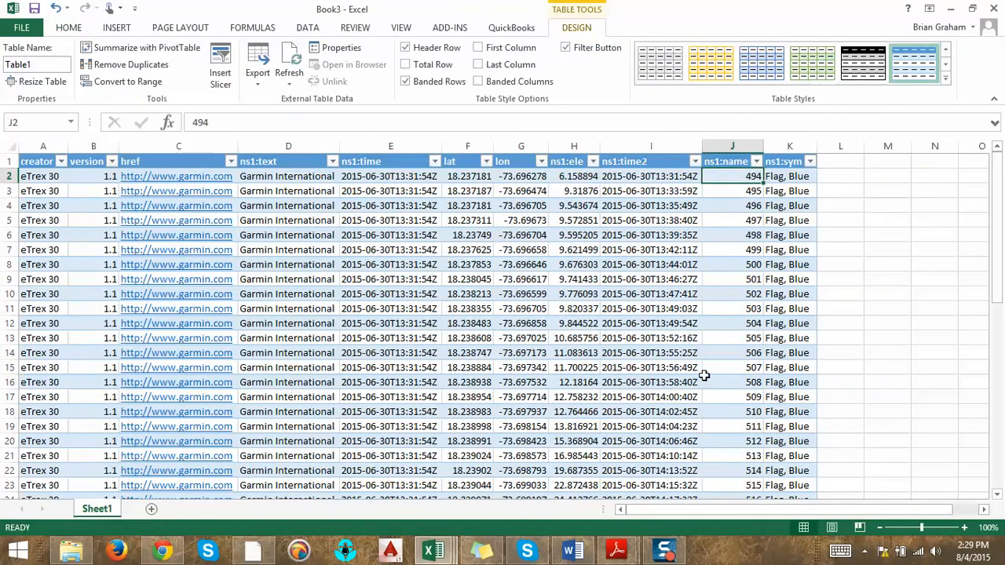
Return to the Abney Design Sheet workbook and view the station columns and project header on the Data sheet.
left_click(436, 552)
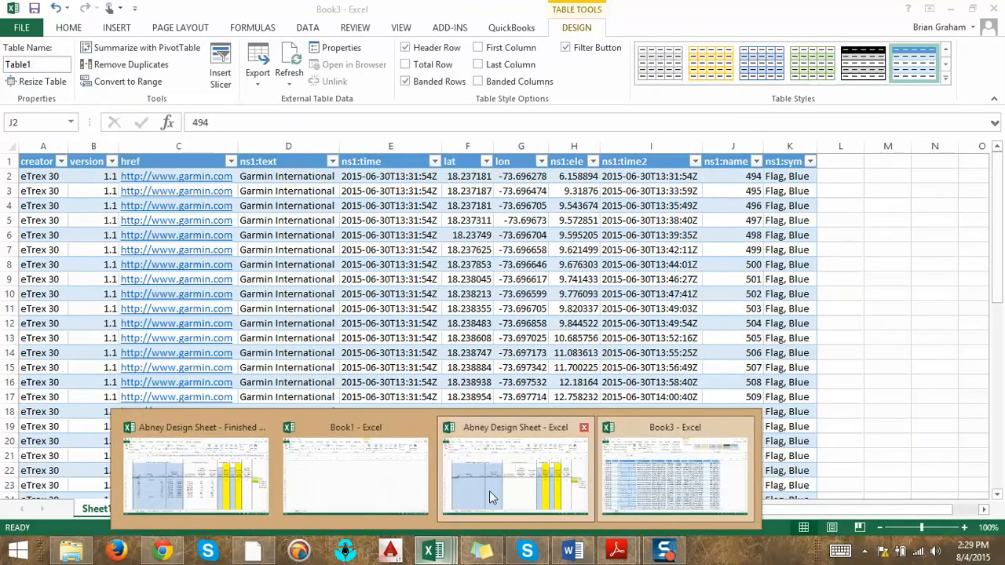
left_click(489, 490)
left_click(214, 363)
scroll(220, 361, "up", 1)
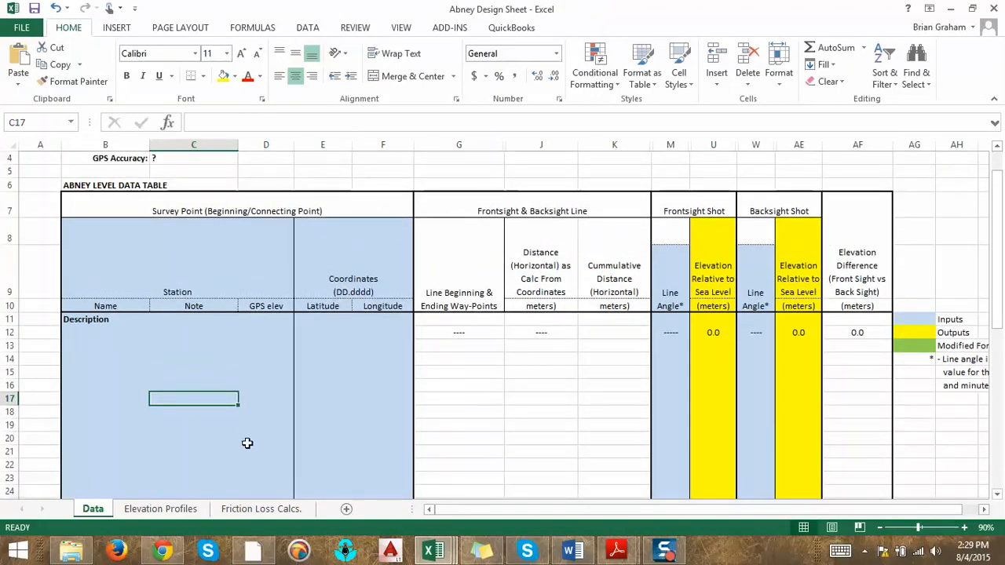
scroll(246, 443, "up", 1)
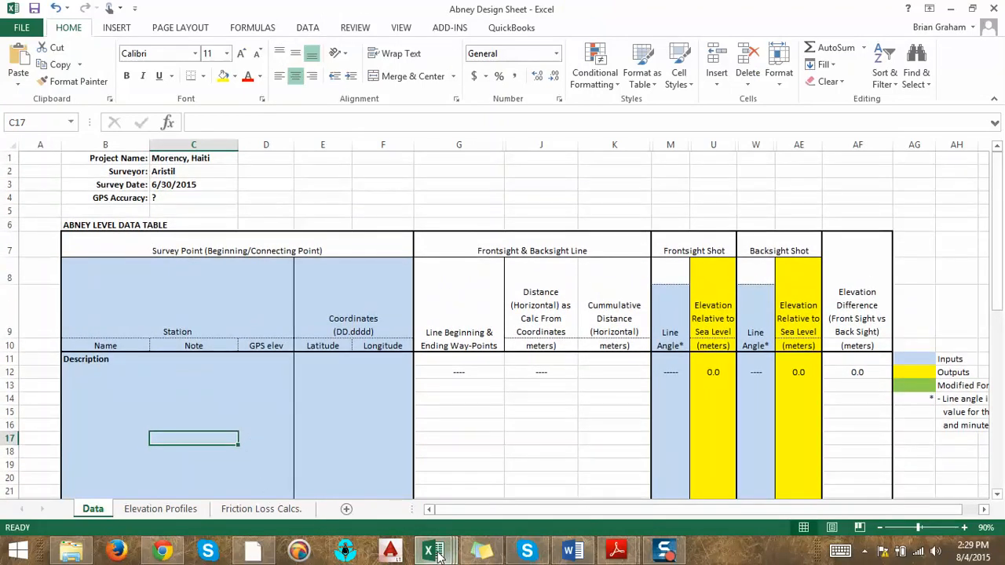
Switch to Google Earth, hide the GPS device waypoints and show only the Morency folder within Haiti Projects.
left_click(257, 552)
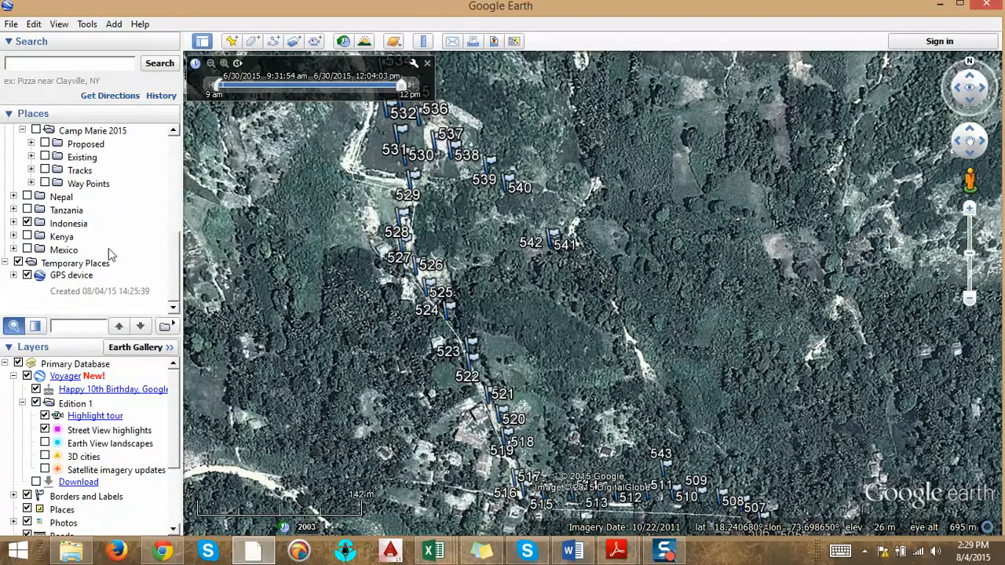
left_click(28, 275)
scroll(45, 279, "up", 5)
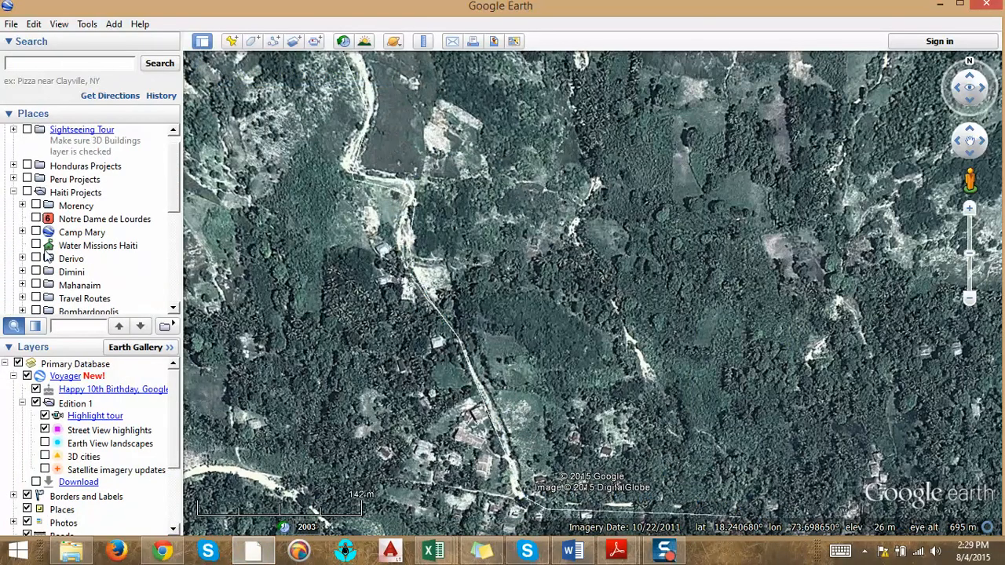
left_click(27, 192)
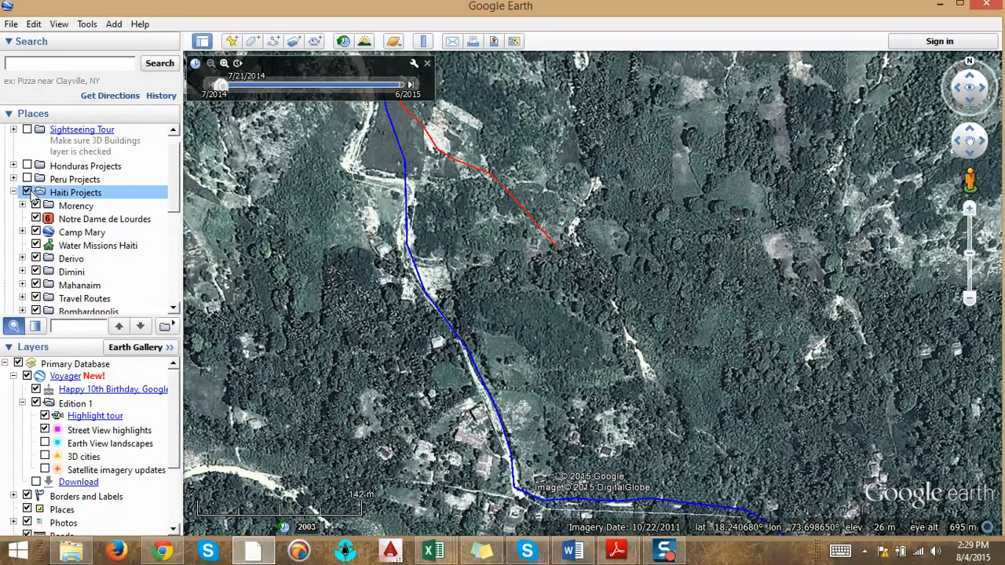
left_click(27, 192)
left_click(23, 205)
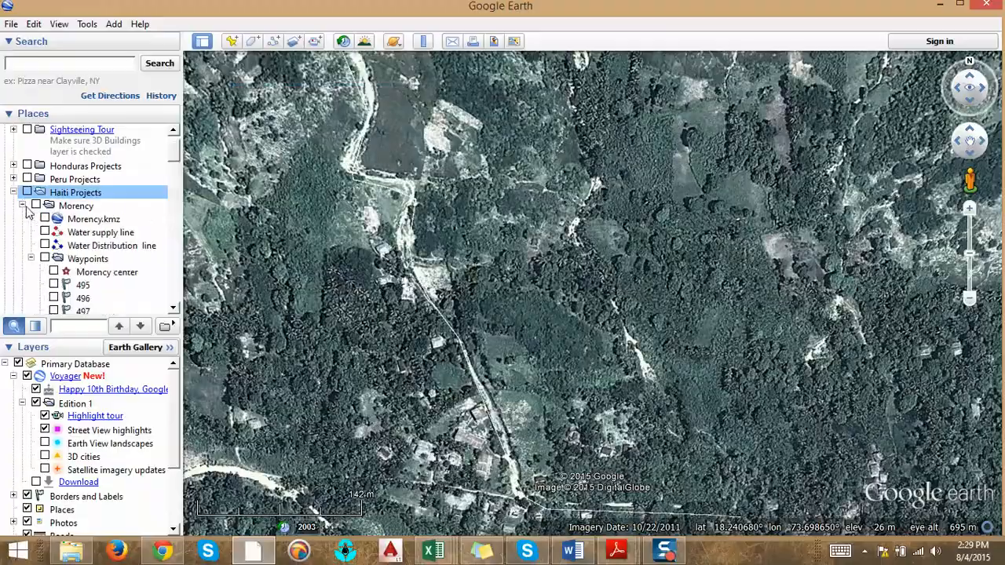
double_click(71, 207)
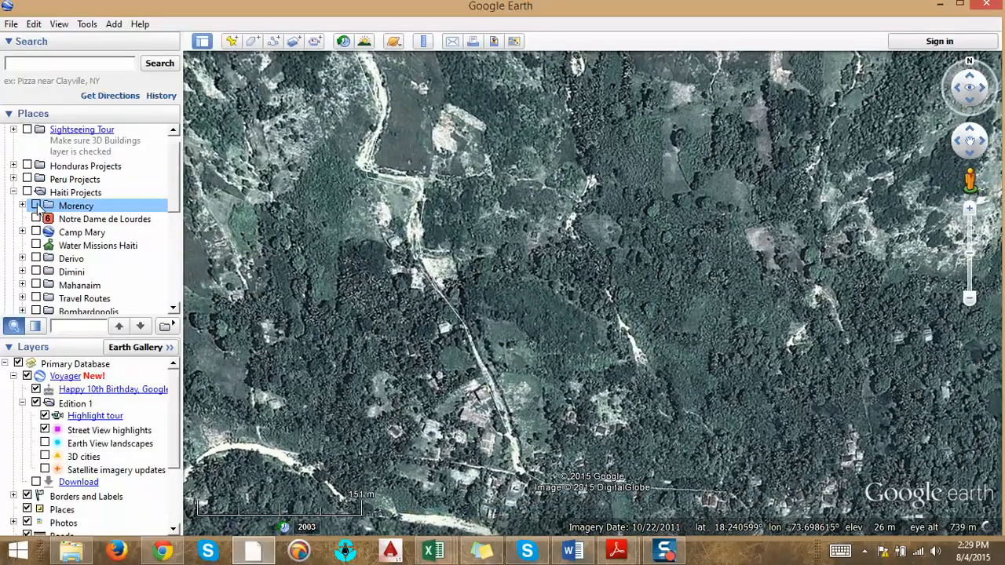
left_click(37, 206)
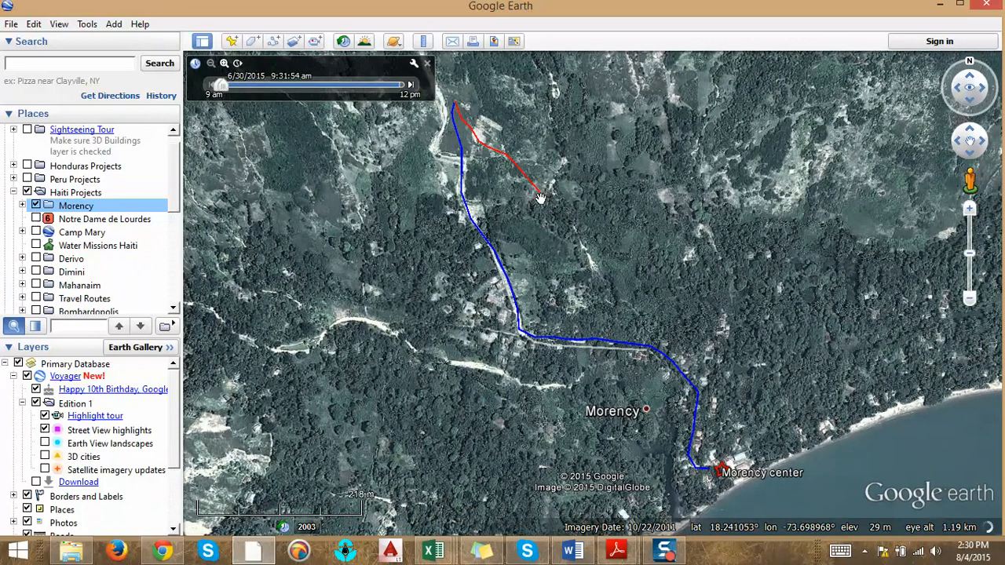
Expand the Morency folder and hide all placemarks in its Waypoints folder, leaving the folder's list open.
left_click(22, 206)
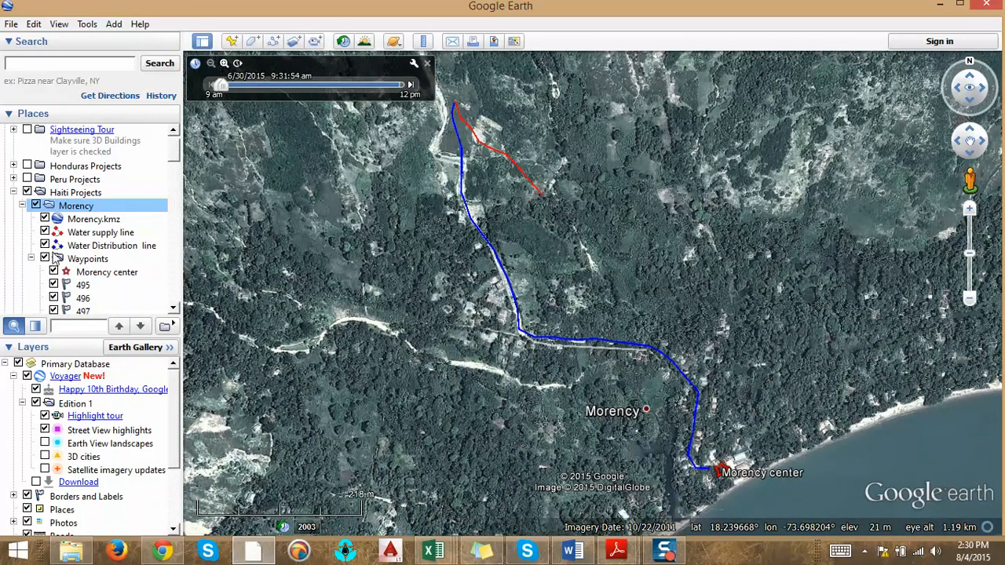
scroll(57, 259, "down", 5)
scroll(63, 268, "up", 3)
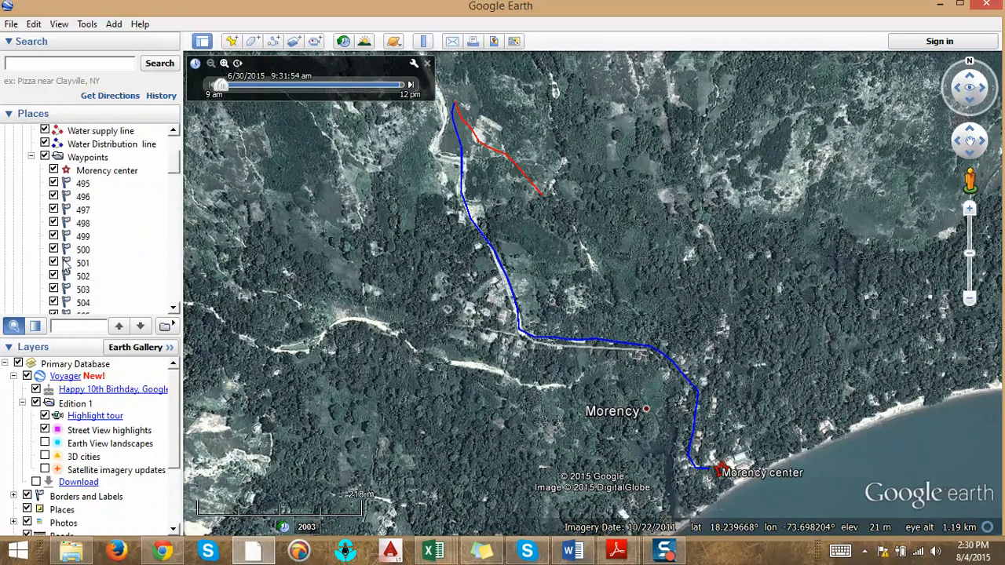
double_click(81, 161)
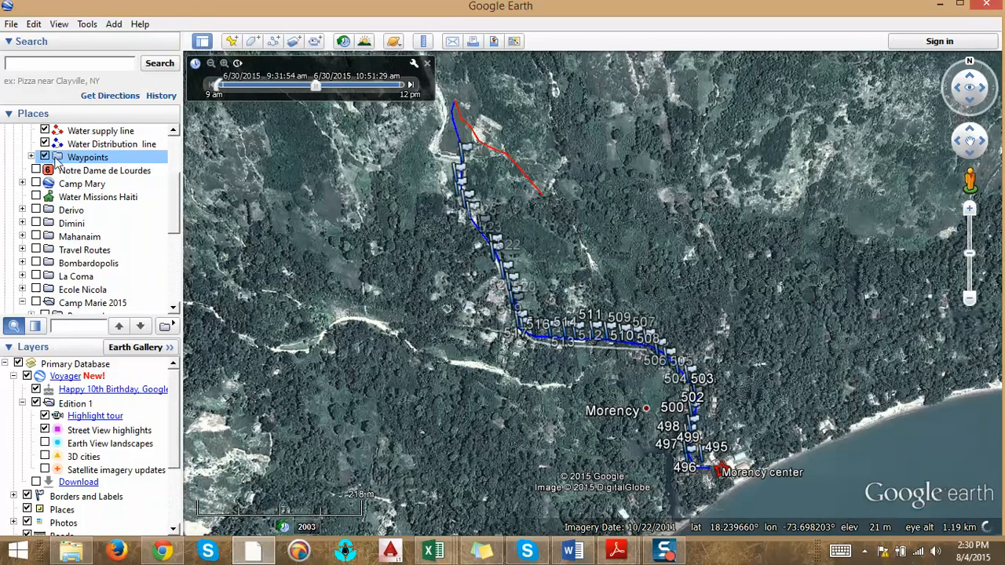
left_click(45, 157)
left_click(31, 157)
Show only Morency center, Reservoir, Well and M.hand pump in the Waypoints folder, then collapse the Morency folder and view the pipeline route.
left_click(53, 170)
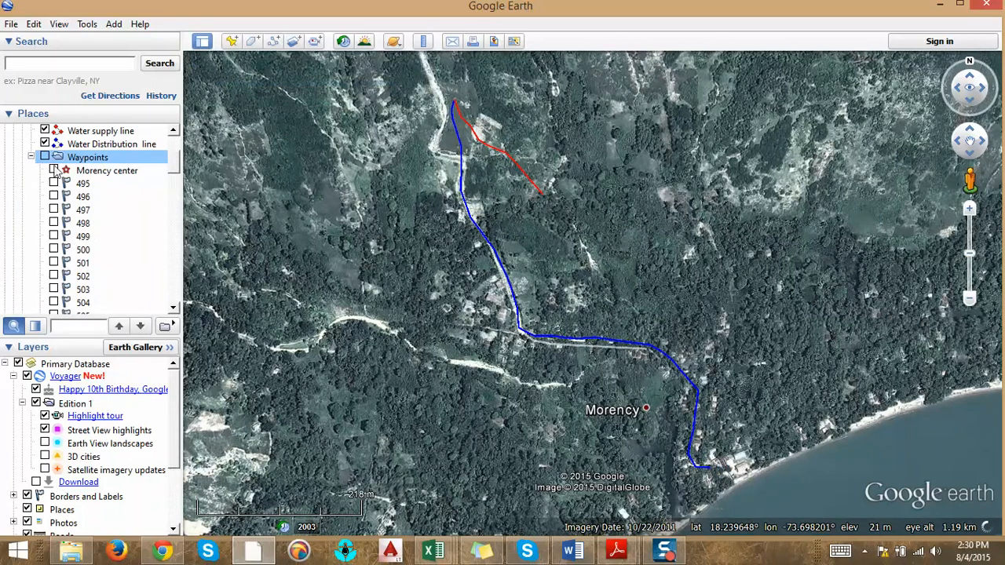
scroll(62, 204, "down", 10)
scroll(68, 236, "down", 1)
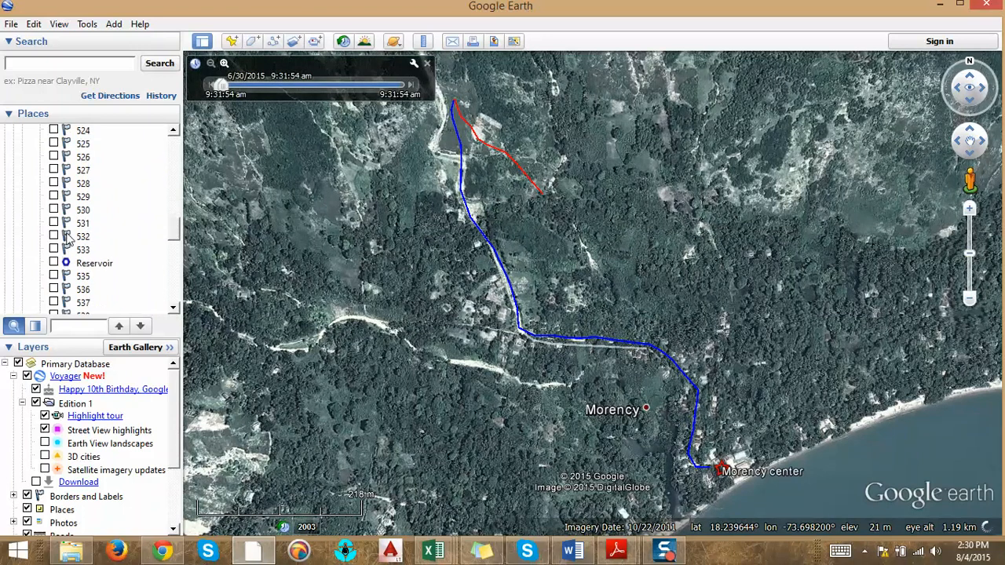
left_click(53, 264)
scroll(55, 275, "down", 2)
left_click(54, 275)
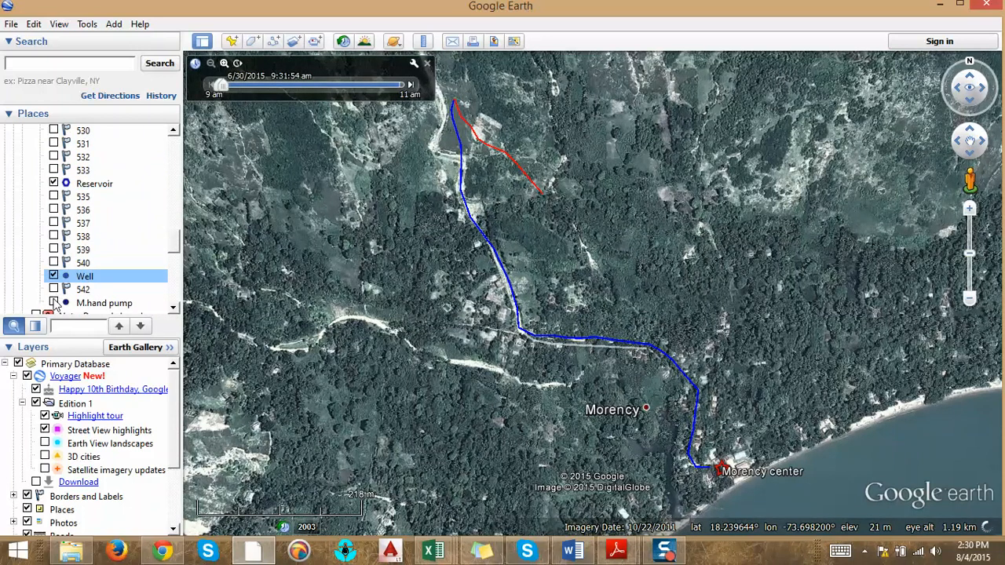
scroll(133, 212, "up", 14)
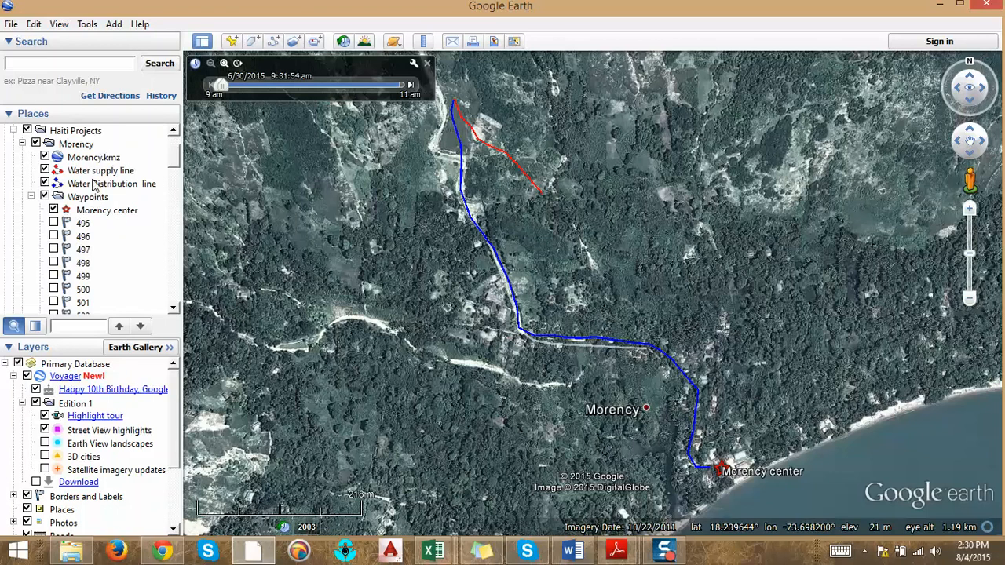
double_click(78, 145)
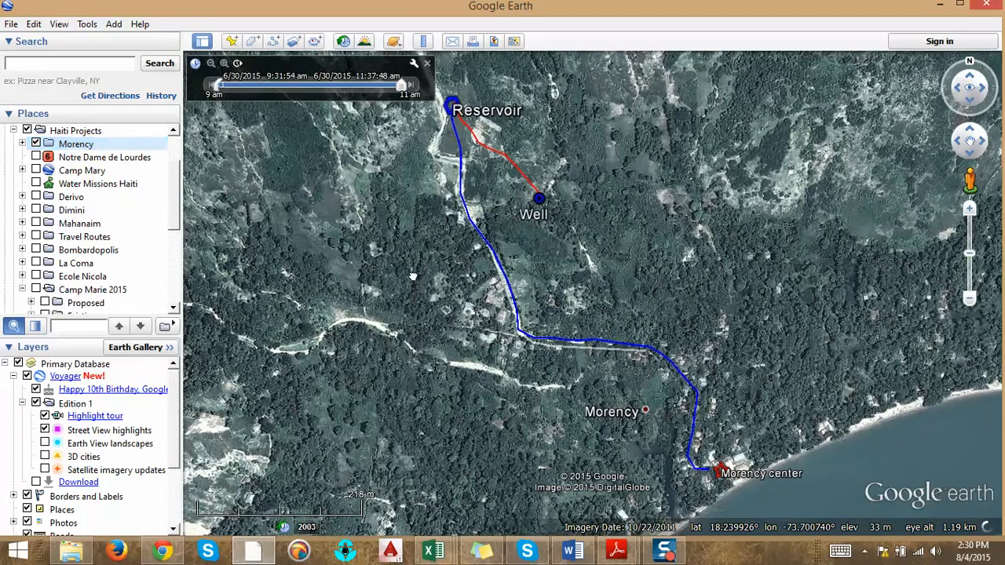
left_click_drag(420, 277, 360, 284)
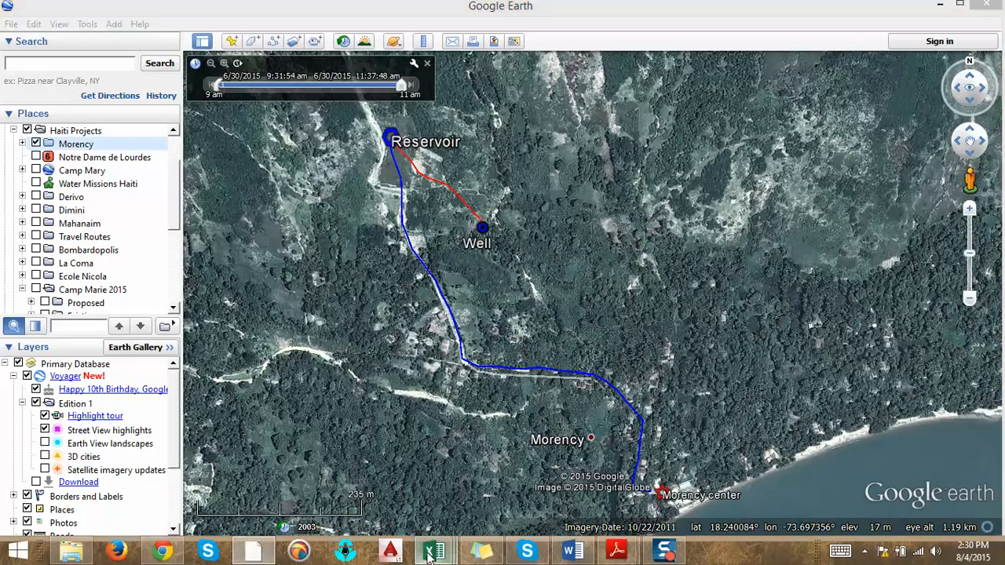
Switch to the Abney Design Sheet workbook in Excel and rename the Data sheet as "Data - Supply".
mouse_move(428, 554)
left_click(476, 491)
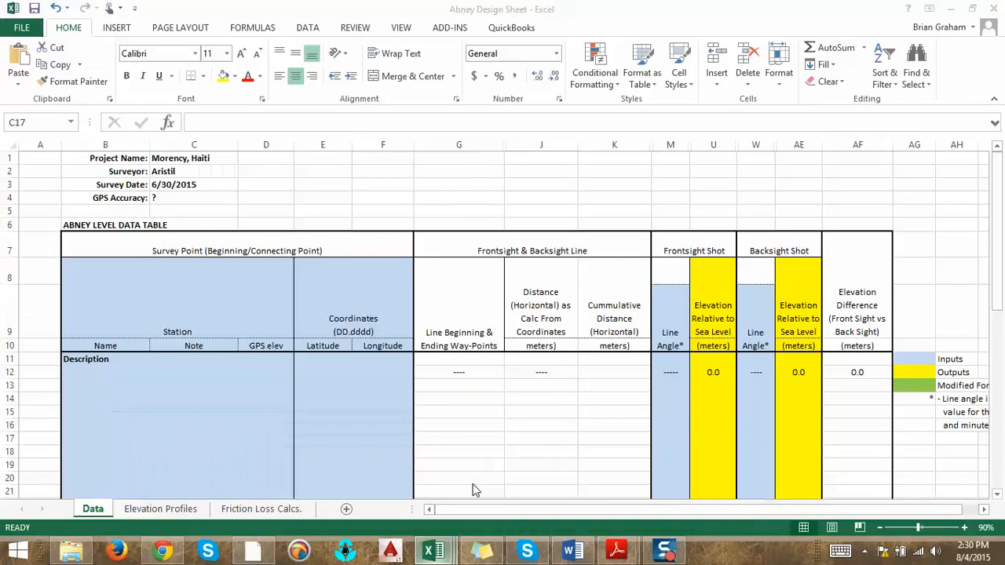
double_click(93, 509)
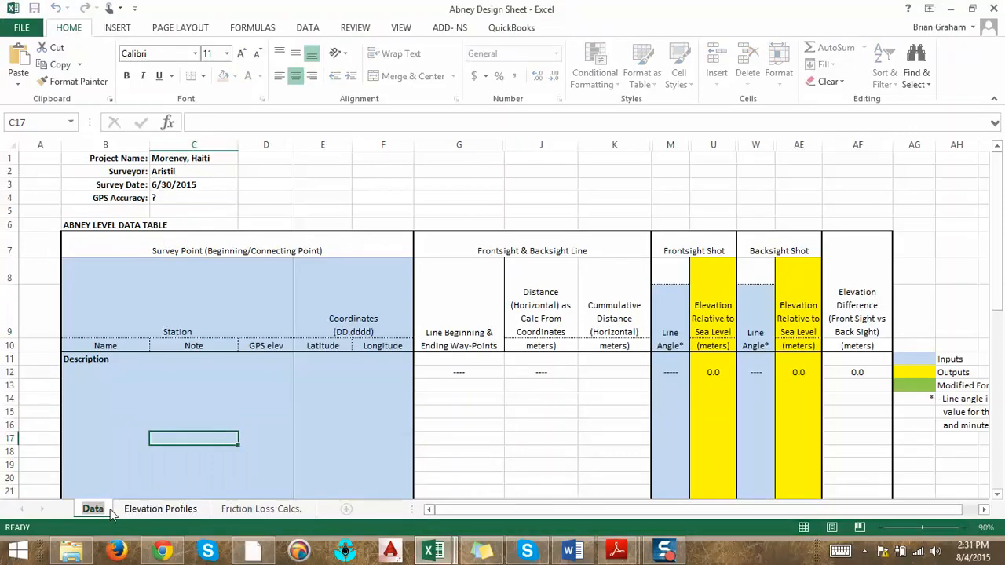
left_click(105, 509)
type("-")
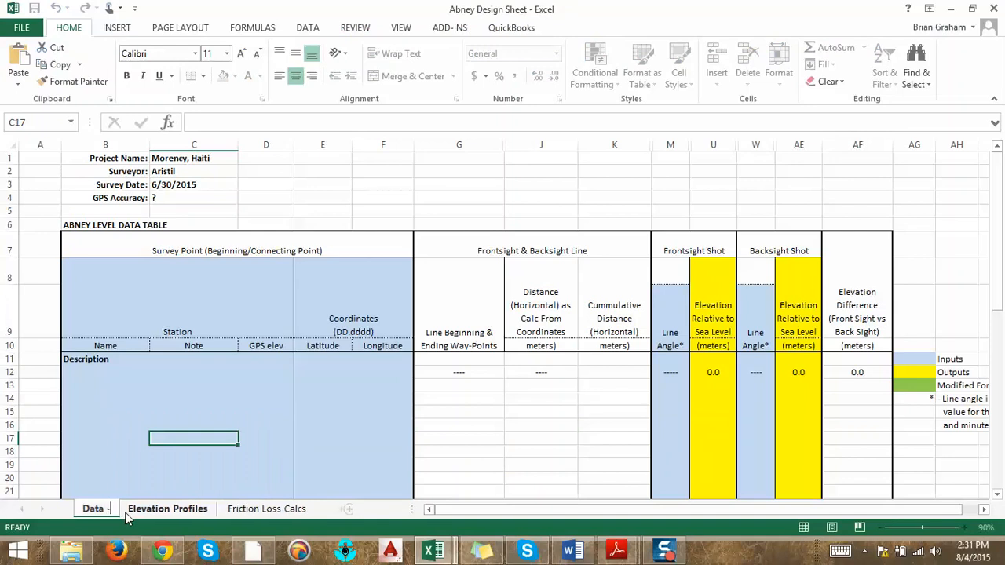
type(" Surply")
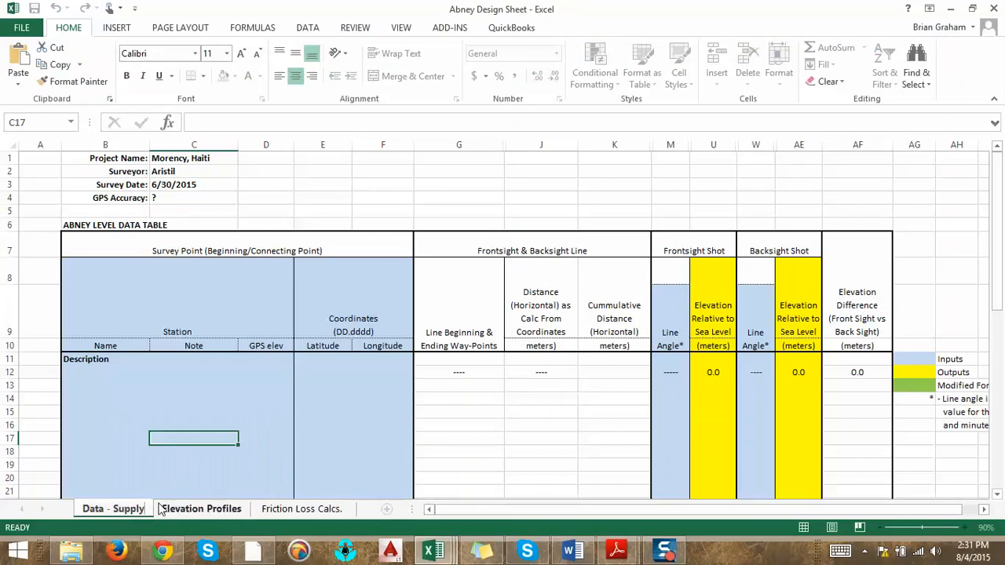
left_click(178, 509)
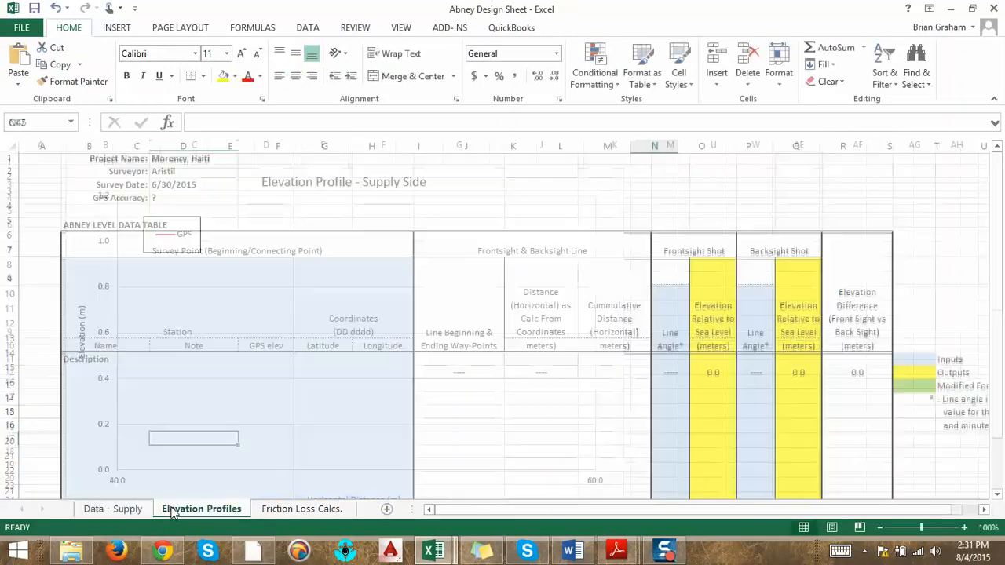
Create a copy of the Data - Supply sheet within the same workbook and place it directly after the original.
left_click(114, 509)
right_click(124, 510)
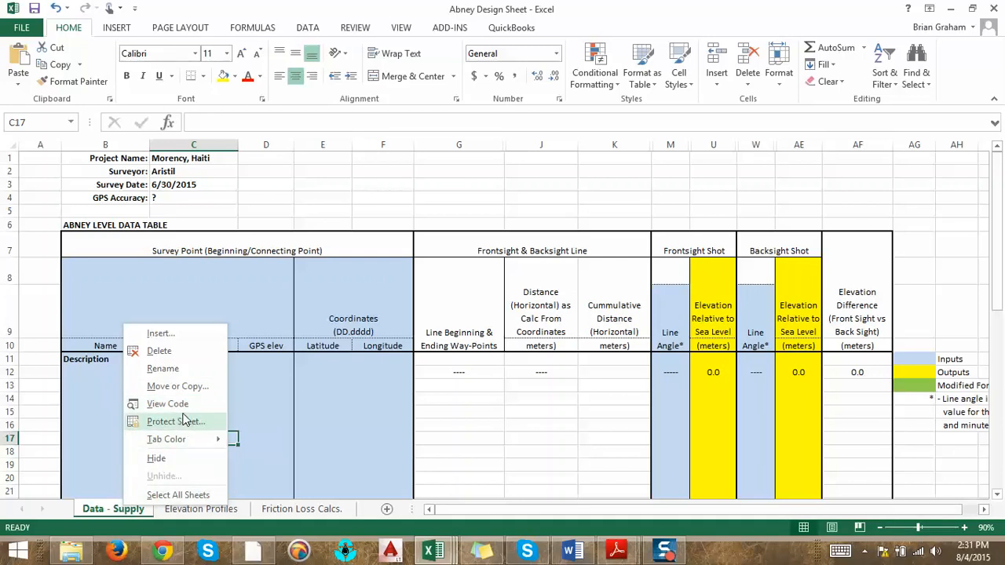
left_click(187, 387)
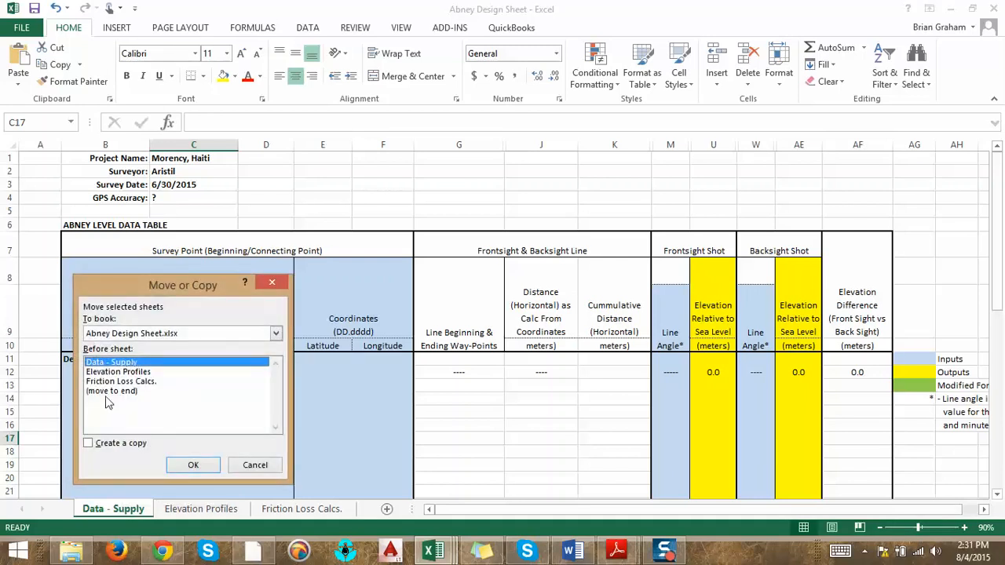
left_click(197, 467)
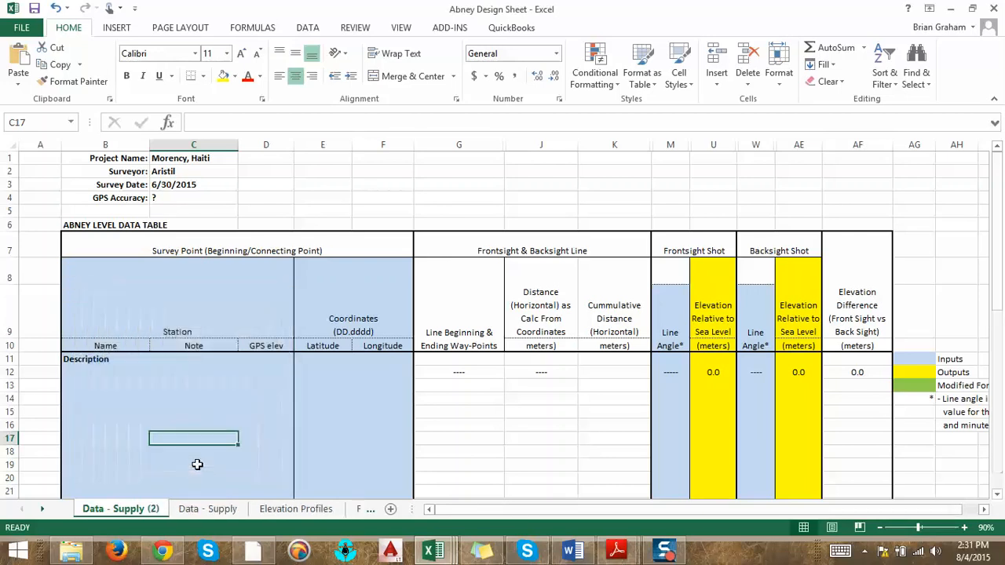
left_click(198, 511)
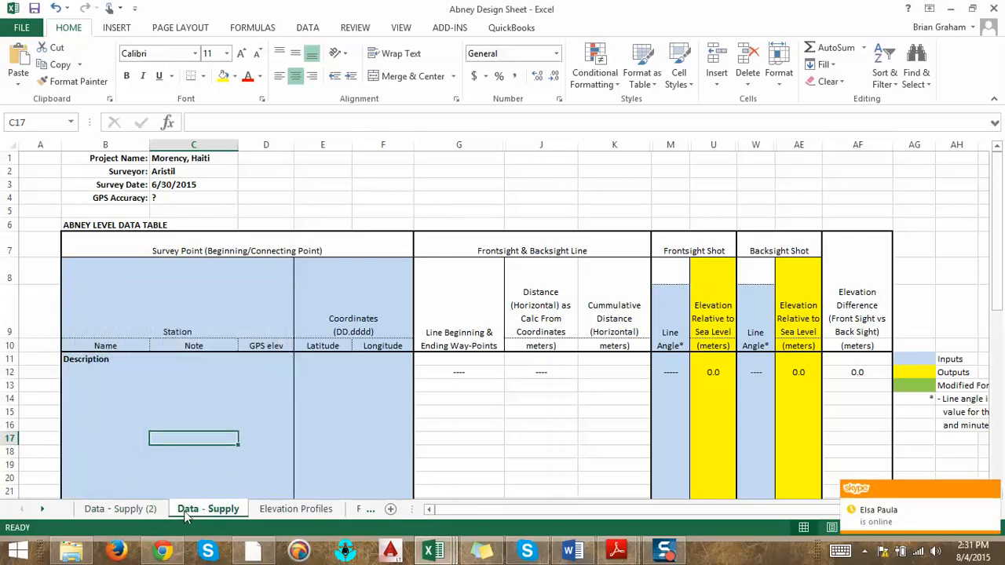
left_click(133, 512)
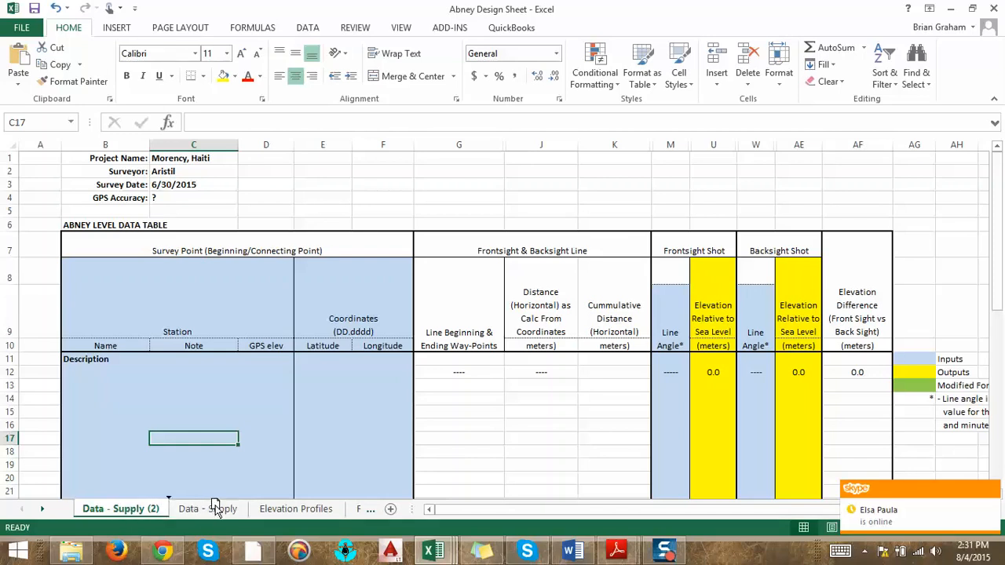
left_click_drag(266, 506, 263, 507)
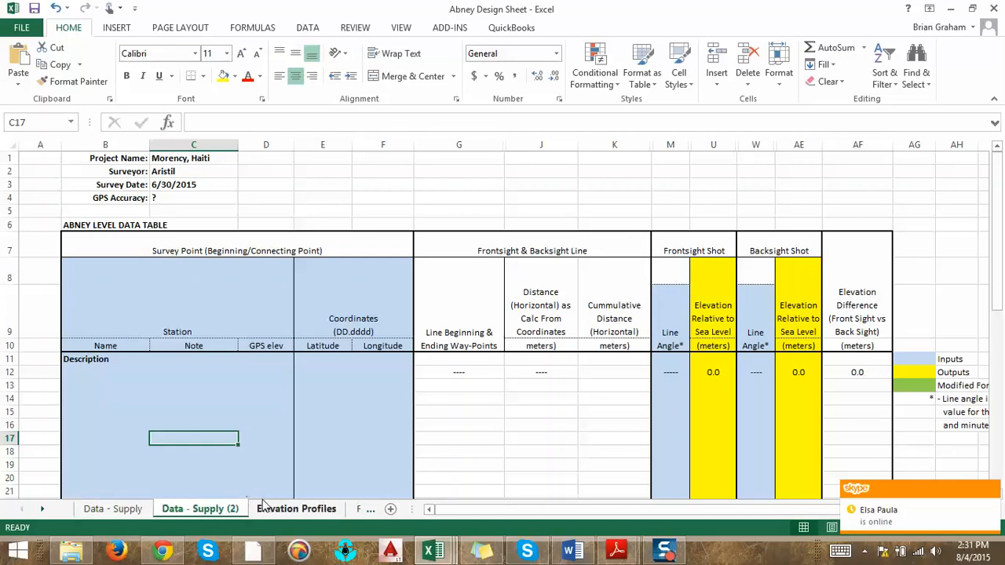
Rename the copied sheet as "Data - Distibution" and compare it with the Data - Supply sheet.
double_click(208, 510)
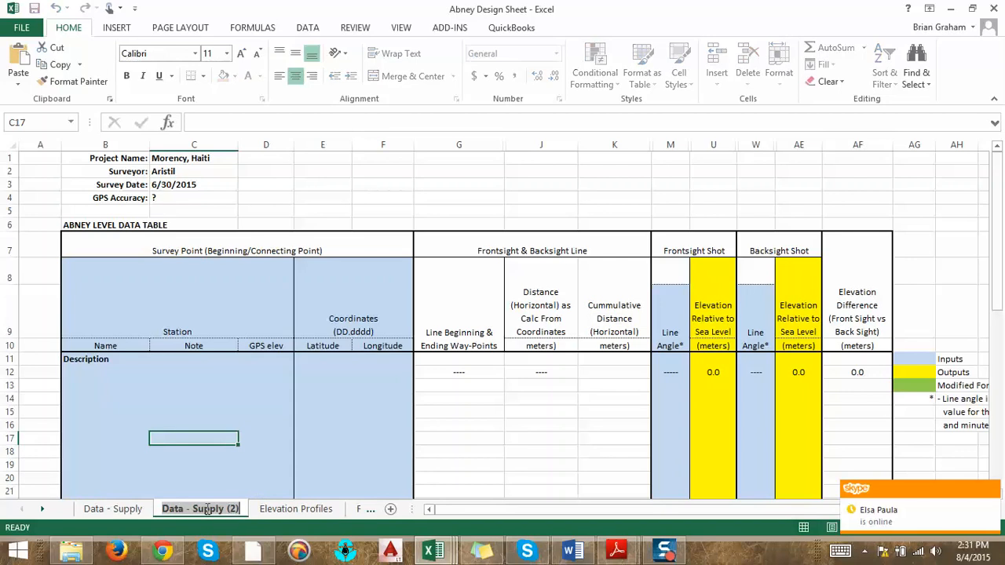
key("BackSpace")
key("BackSpace")
key("BackSpace")
key("BackSpace")
key("BackSpace")
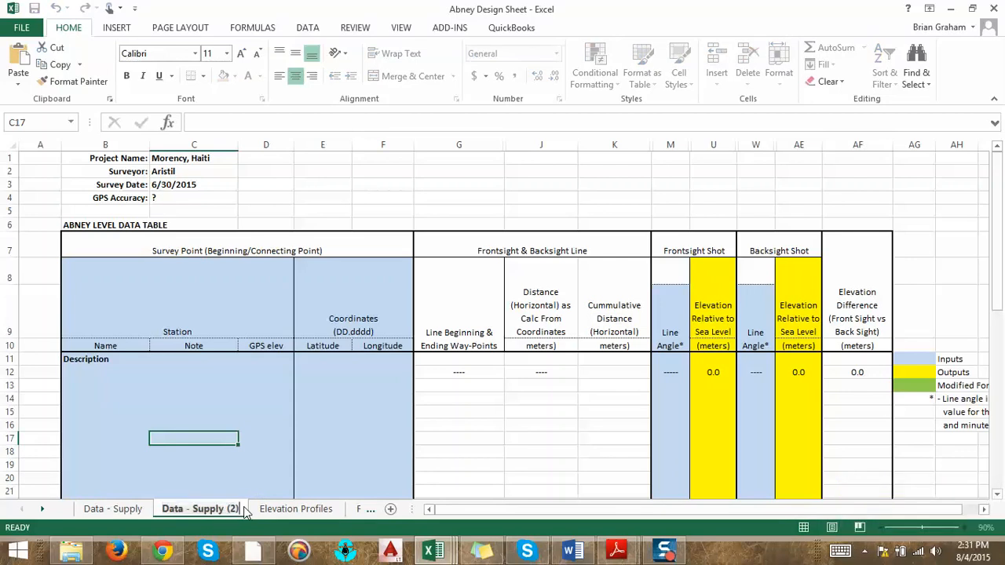
key("BackSpace")
key("BackSpace")
key("BackSpace")
key("BackSpace")
key("BackSpace")
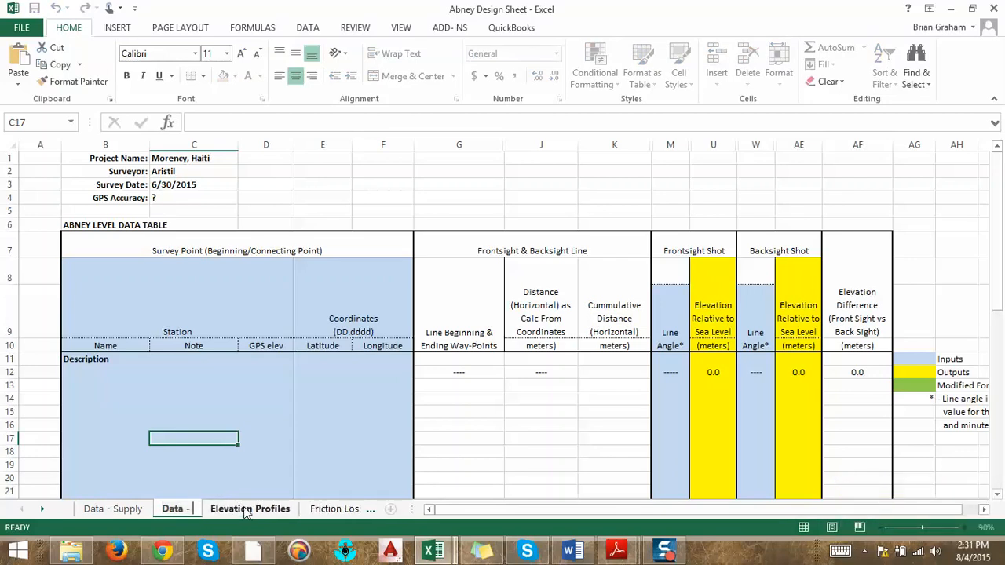
type("Distributio")
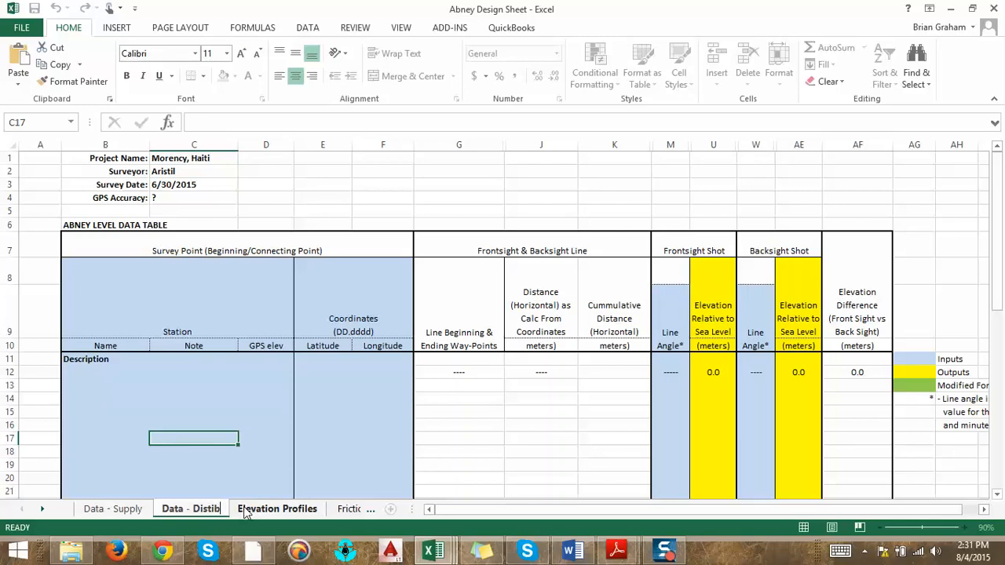
type("n")
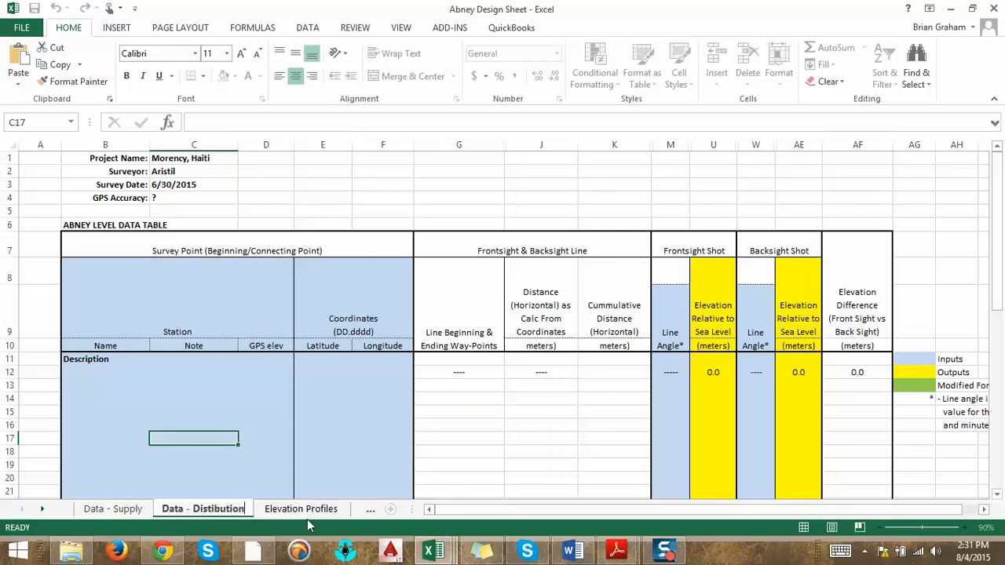
left_click(302, 511)
left_click(104, 513)
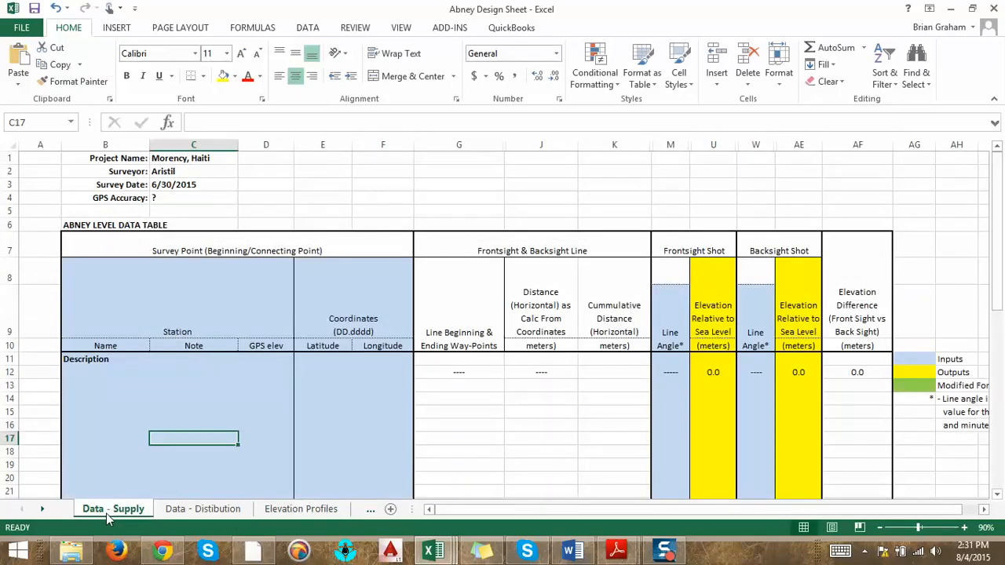
left_click(184, 511)
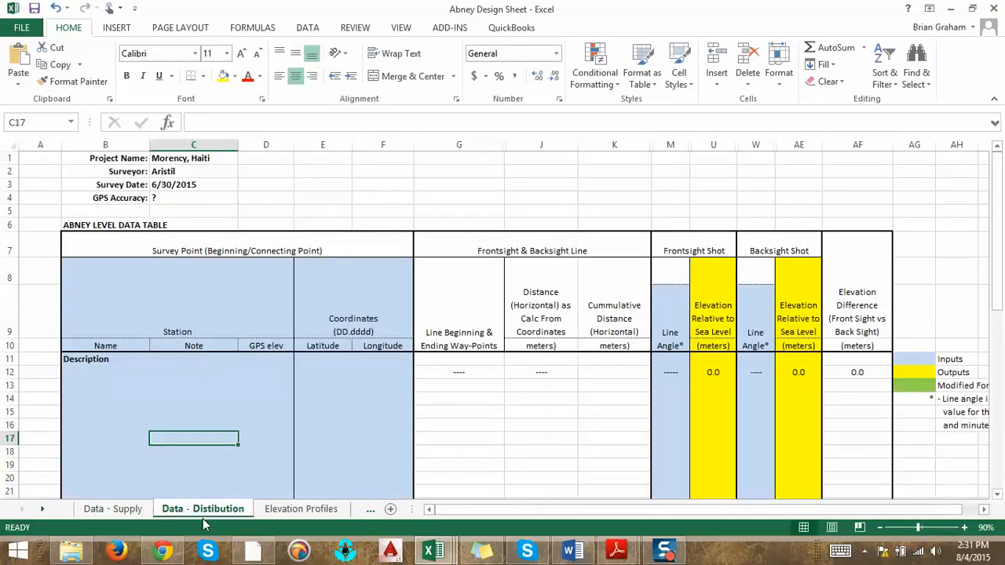
Switch to Google Earth, keep the Morency folder shown and turn on the GPS device waypoints in Temporary Places.
left_click(251, 550)
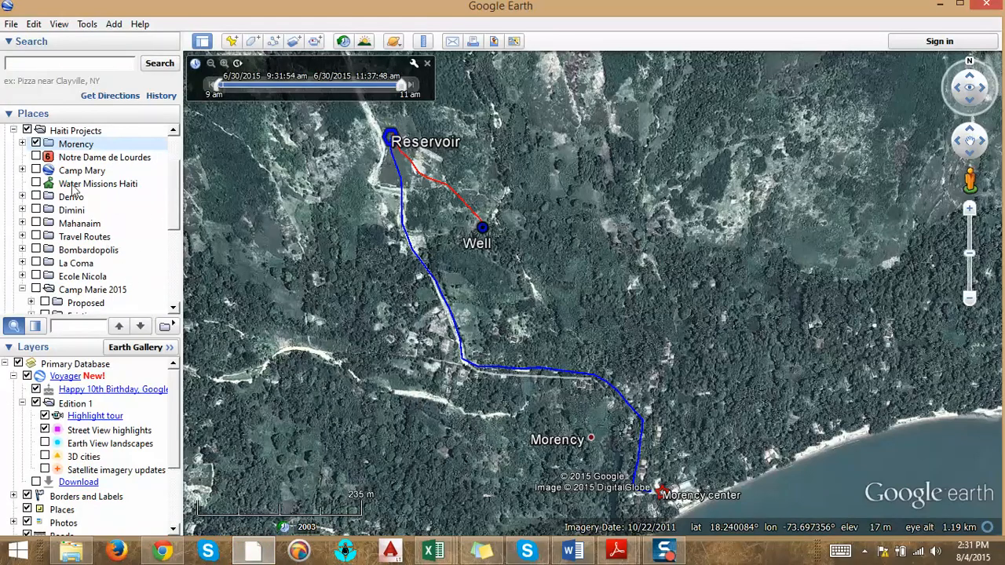
left_click(35, 143)
left_click(35, 143)
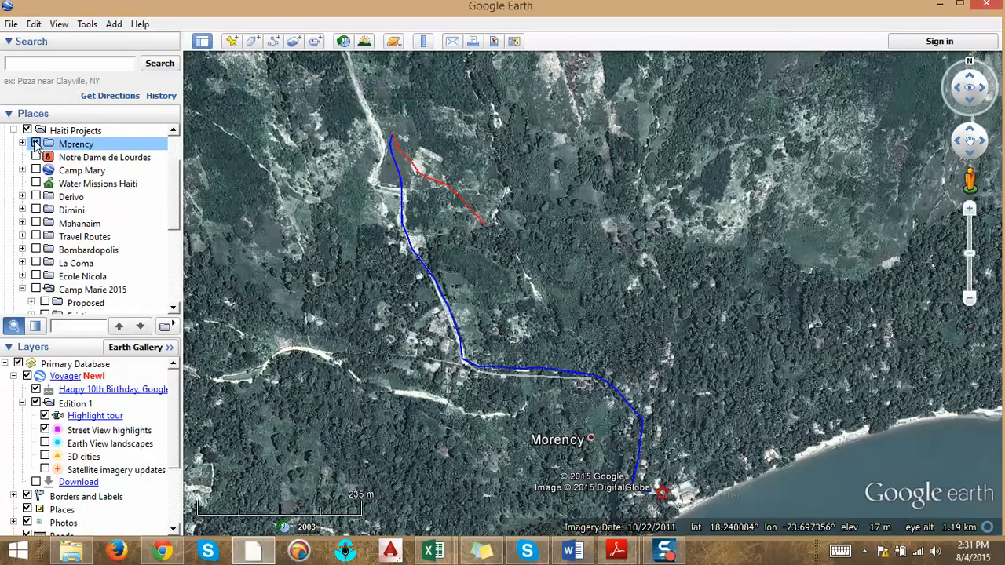
scroll(178, 179, "down", 4)
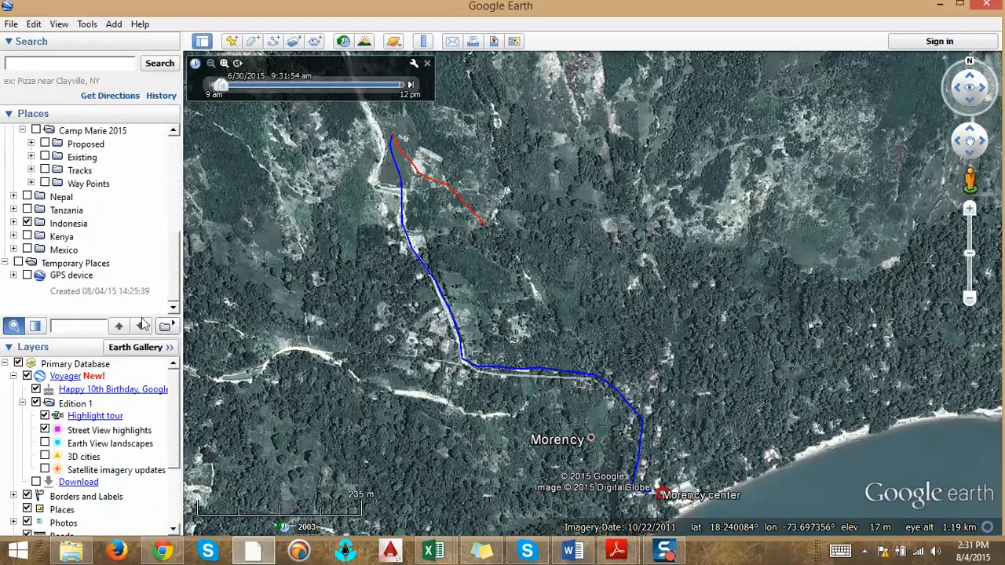
left_click(28, 276)
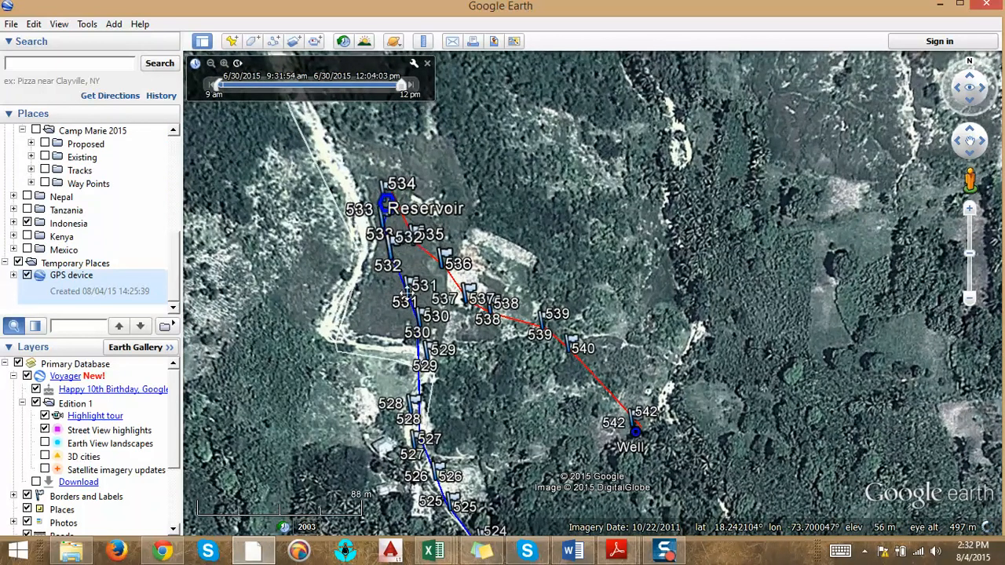
Switch to the Book3 workbook and locate the supply-line waypoints 534 to 542 and the separate waypoint 543 in the table.
mouse_move(427, 554)
left_click(654, 474)
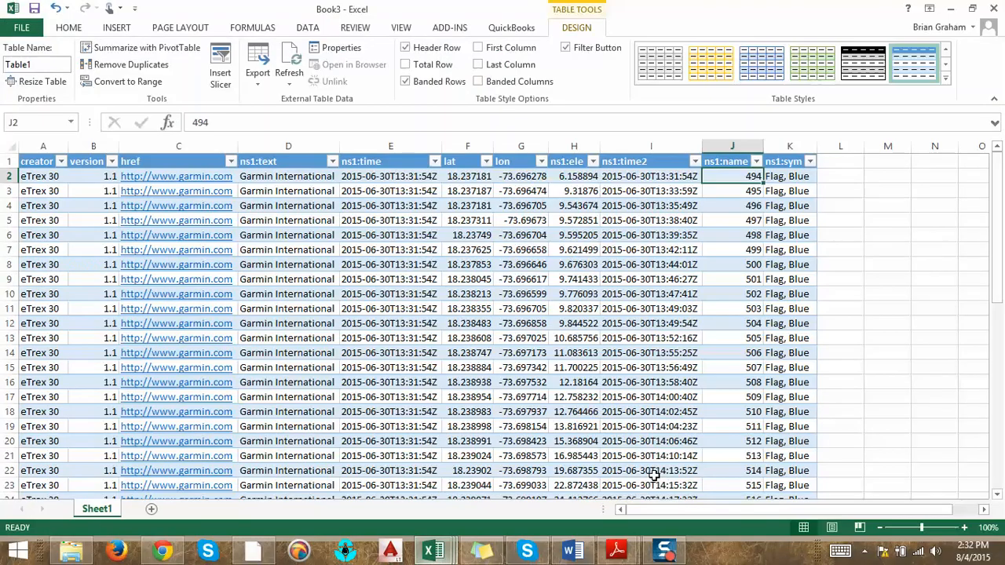
scroll(757, 363, "down", 11)
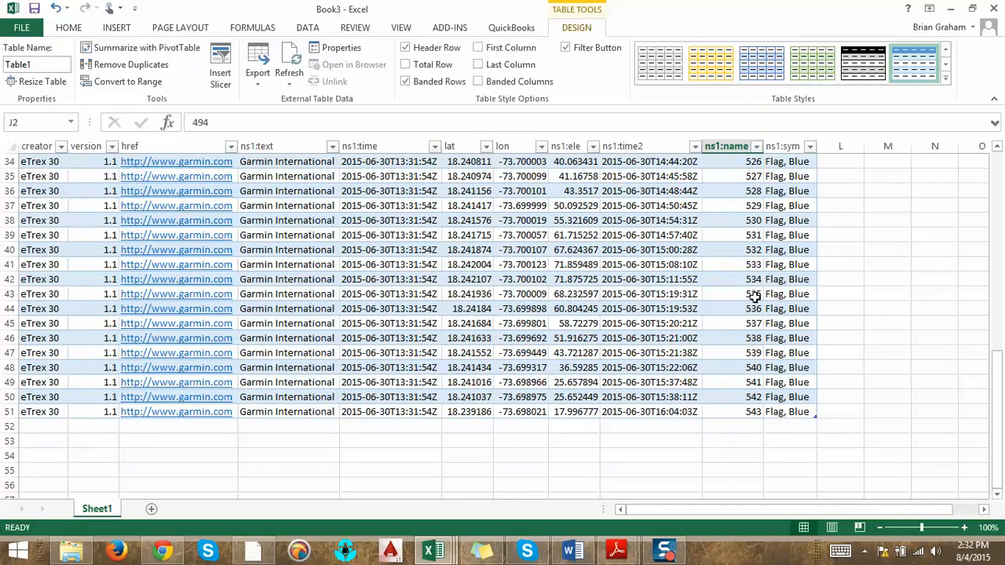
left_click_drag(746, 281, 743, 396)
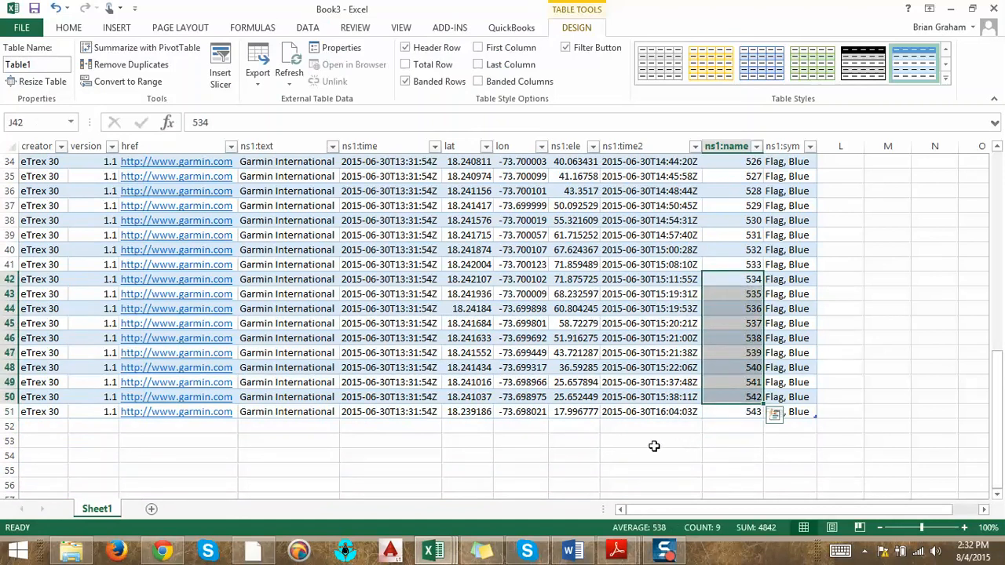
left_click(543, 451)
left_click_drag(778, 409, 516, 412)
left_click(390, 440)
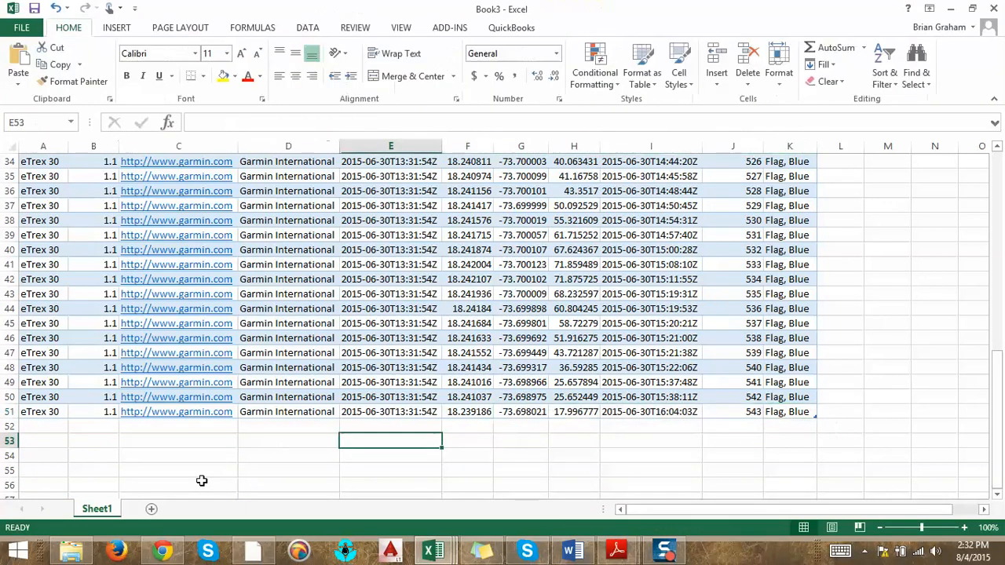
Return to Google Earth and examine waypoint 543 at the M.hand pump and the waypoints along the whole route.
left_click(252, 552)
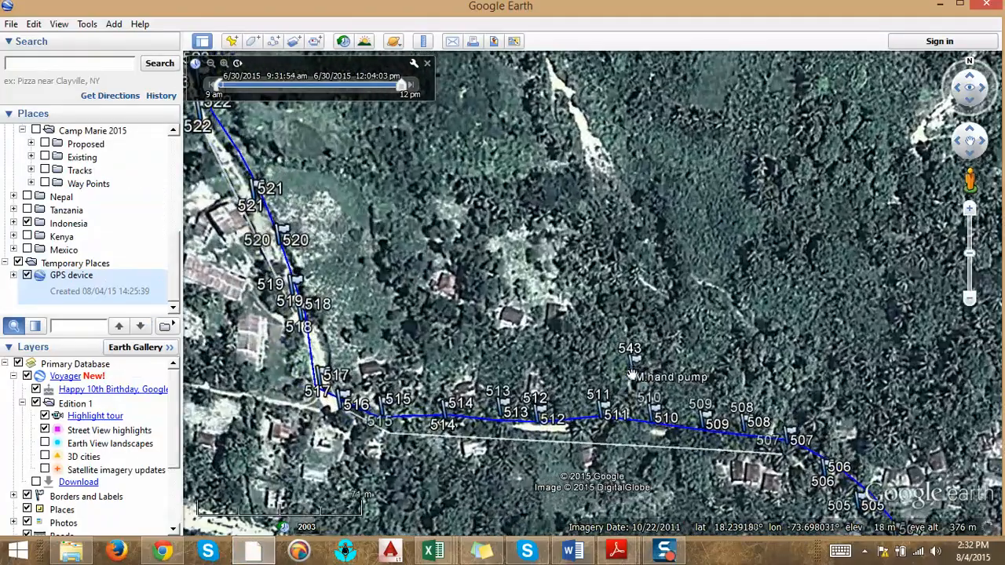
scroll(633, 369, "down", 5)
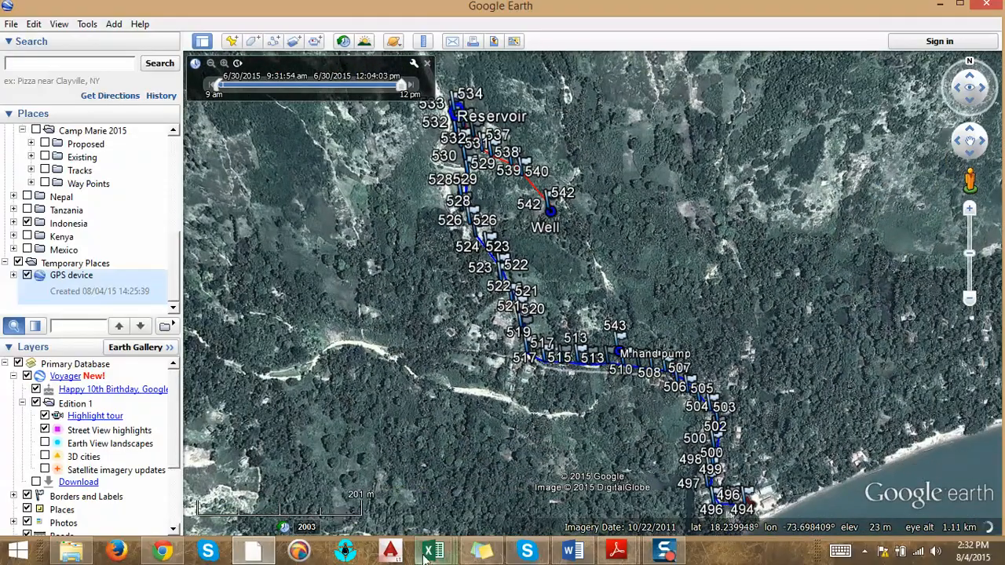
mouse_move(425, 557)
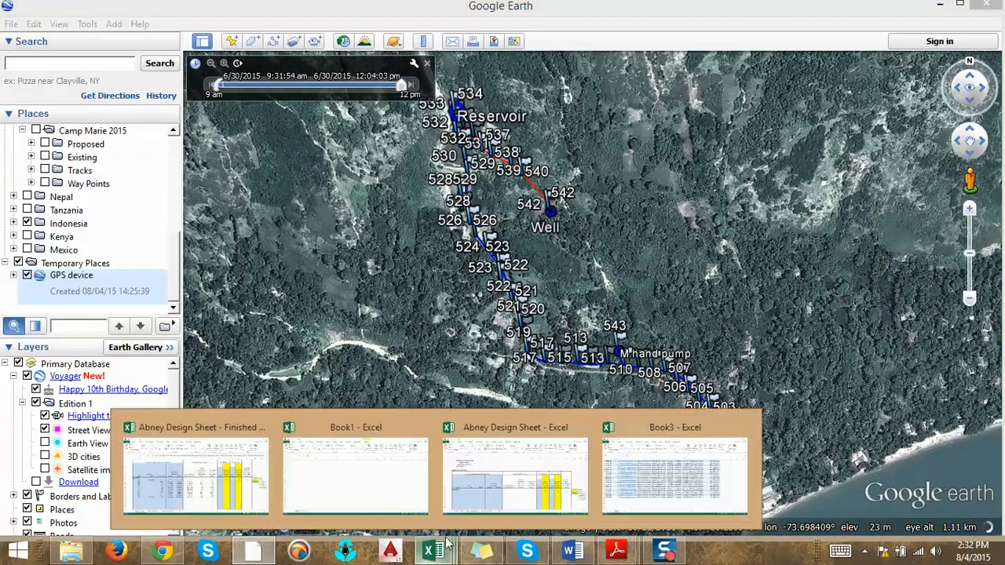
Switch to the Book3 workbook and delete the table row of waypoint 543.
left_click(605, 470)
left_click(4, 411)
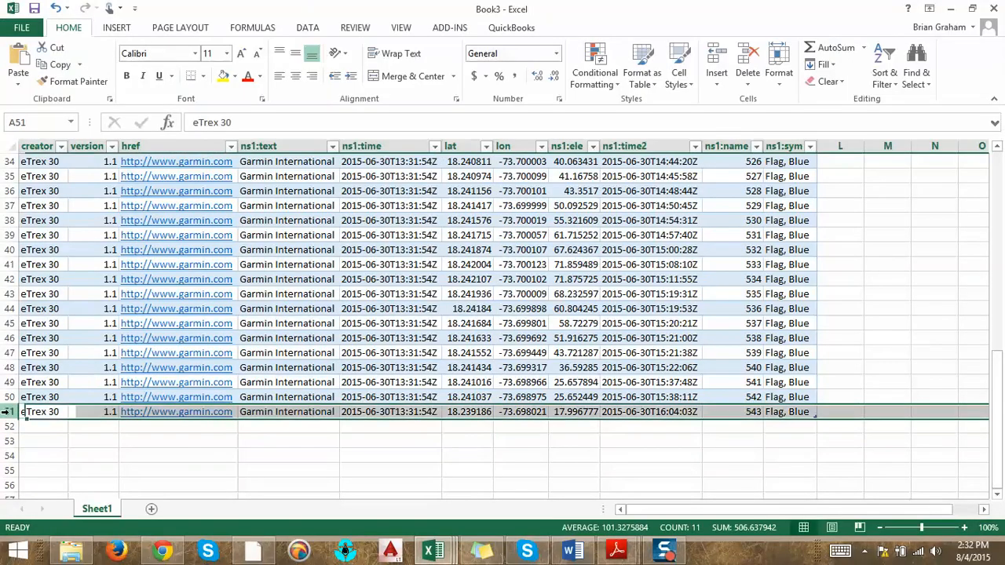
right_click(4, 412)
key("Escape")
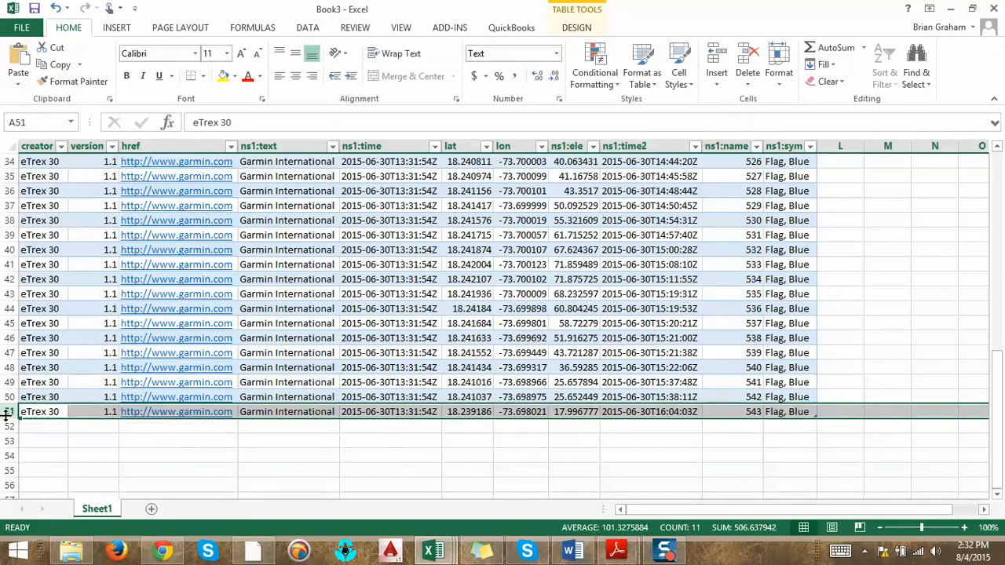
left_click(82, 455)
left_click(9, 411)
right_click(4, 411)
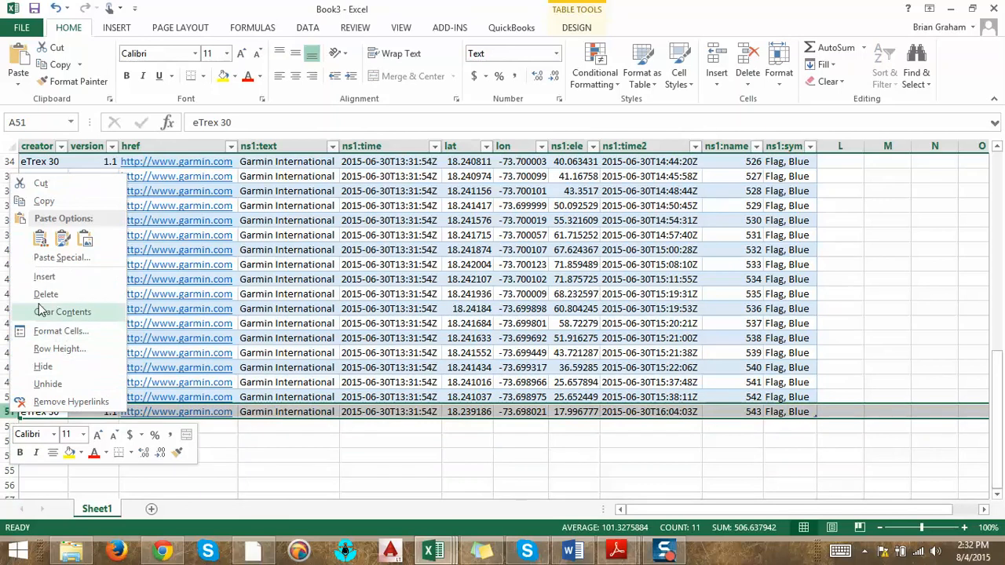
left_click(63, 312)
left_click(405, 436)
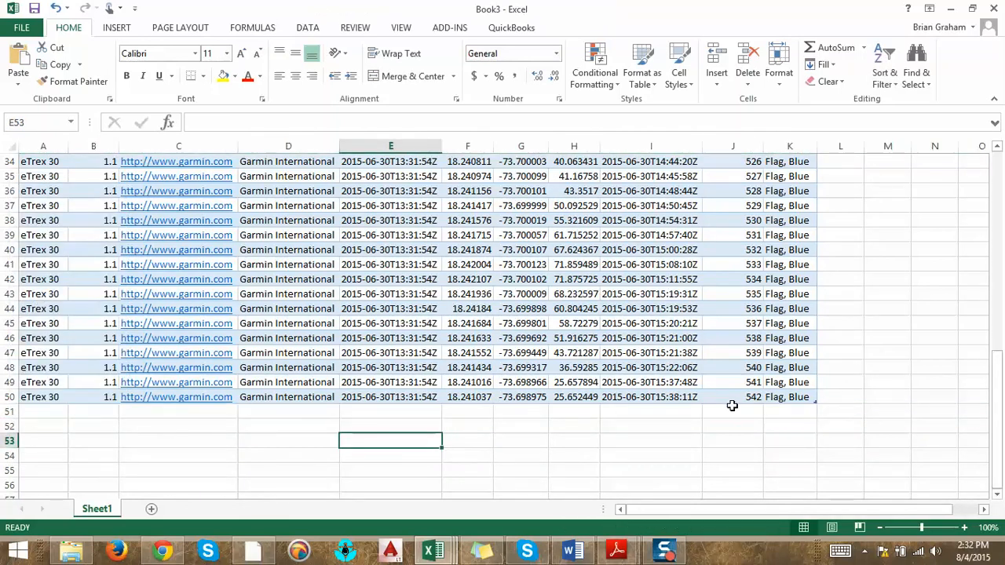
Review the remaining waypoint rows, undo the deletion of waypoint 543's row and redo it.
scroll(753, 412, "up", 4)
scroll(799, 426, "up", 7)
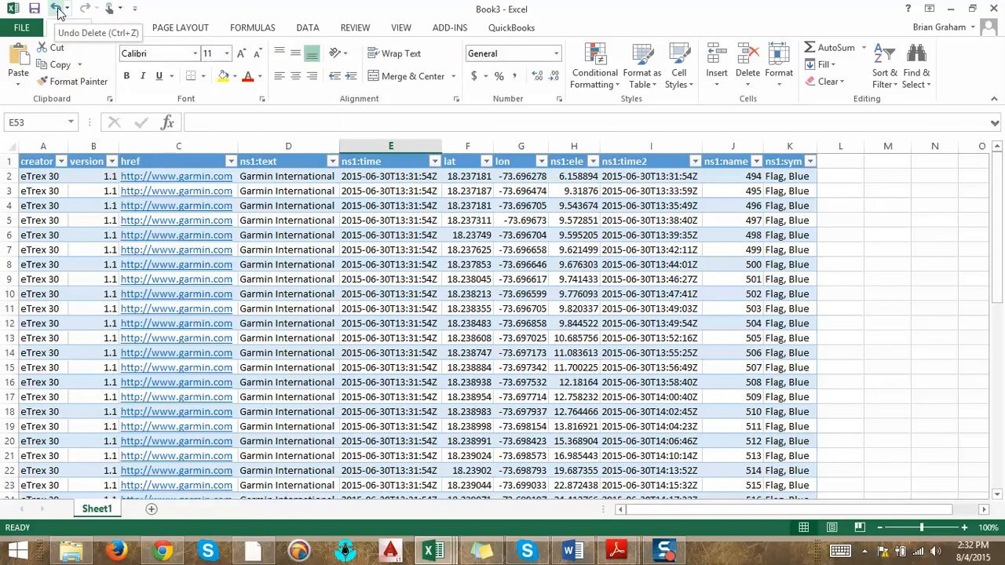
scroll(149, 165, "down", 13)
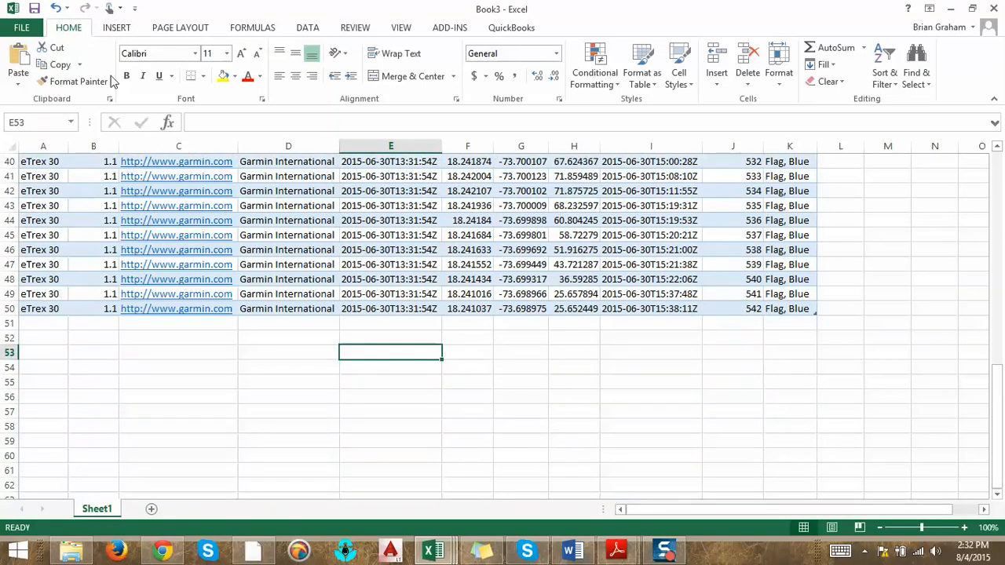
left_click(54, 7)
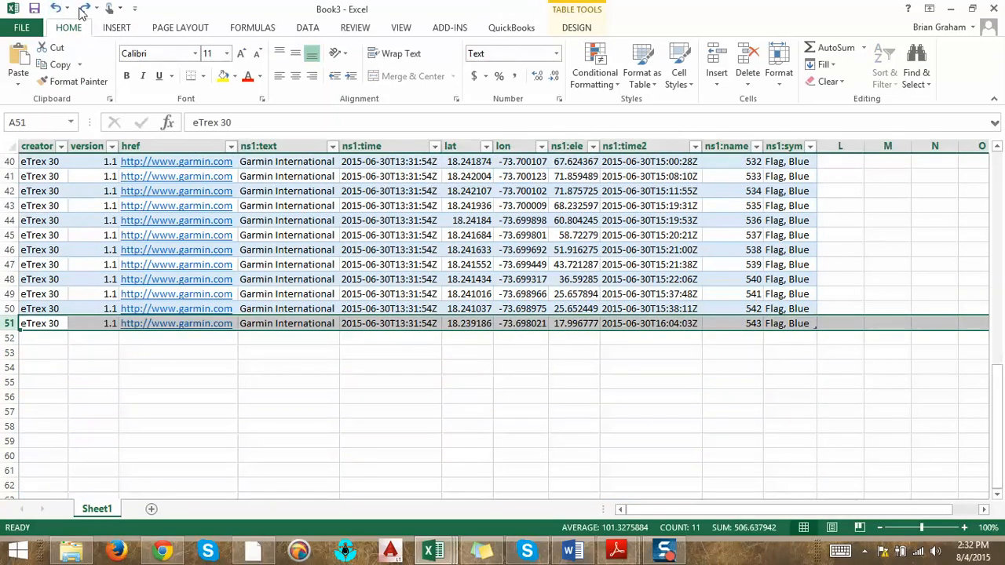
left_click(84, 8)
Copy the waypoint names 534 to 542 from the ns1:name column.
scroll(774, 437, "up", 5)
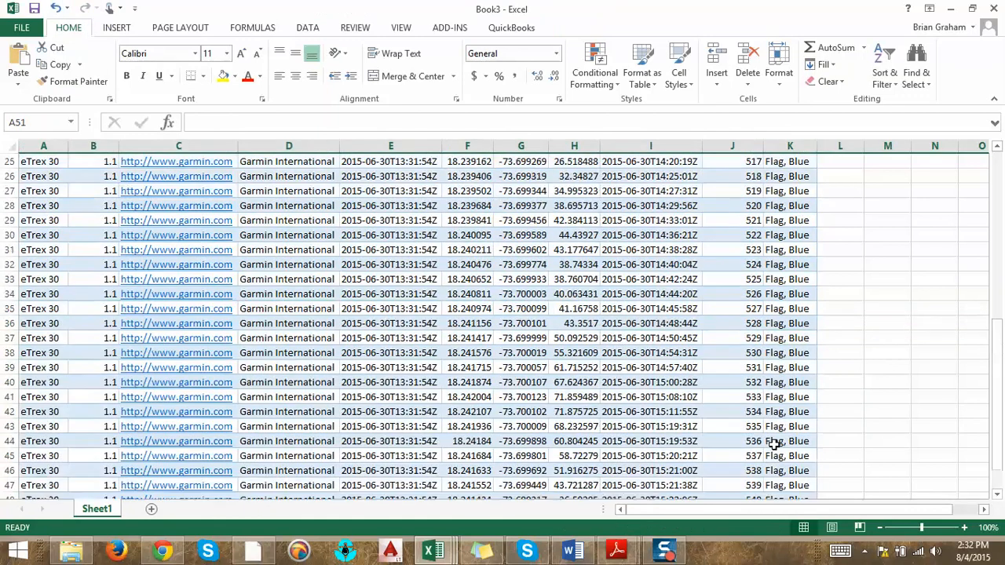
scroll(777, 436, "down", 2)
left_click_drag(751, 323, 746, 437)
right_click(746, 437)
key("Escape")
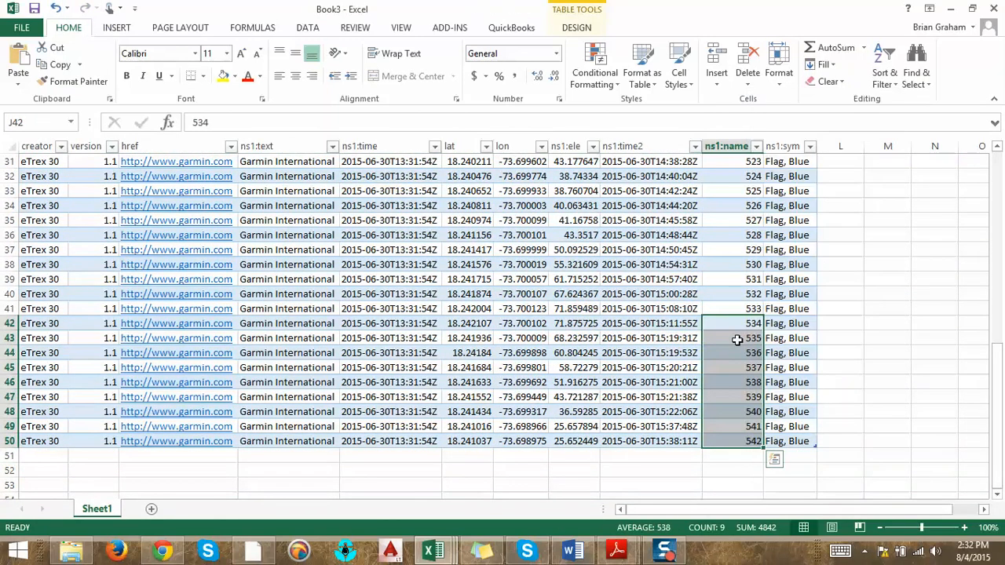
left_click(744, 322)
left_click_drag(731, 323, 730, 443)
right_click(728, 416)
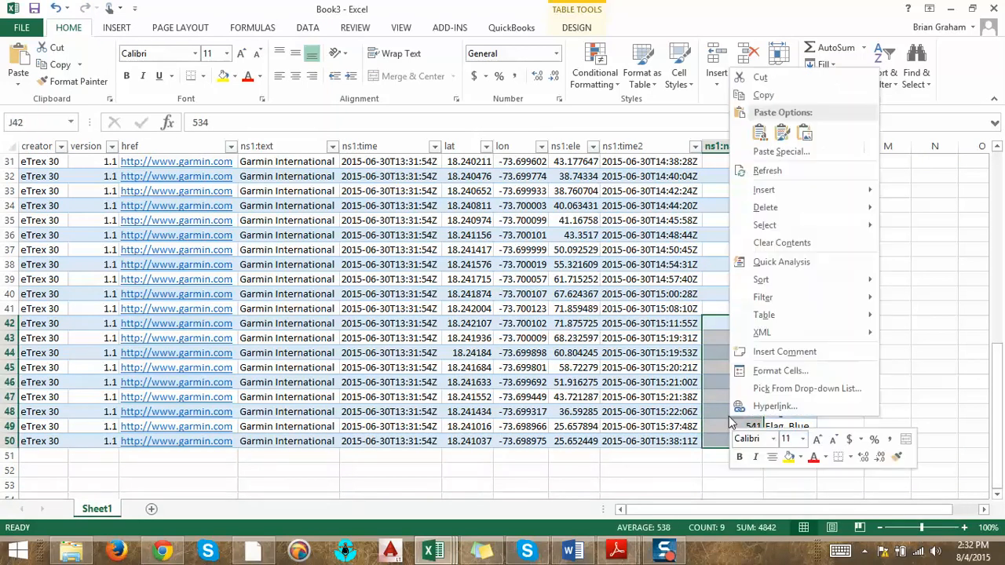
left_click(763, 95)
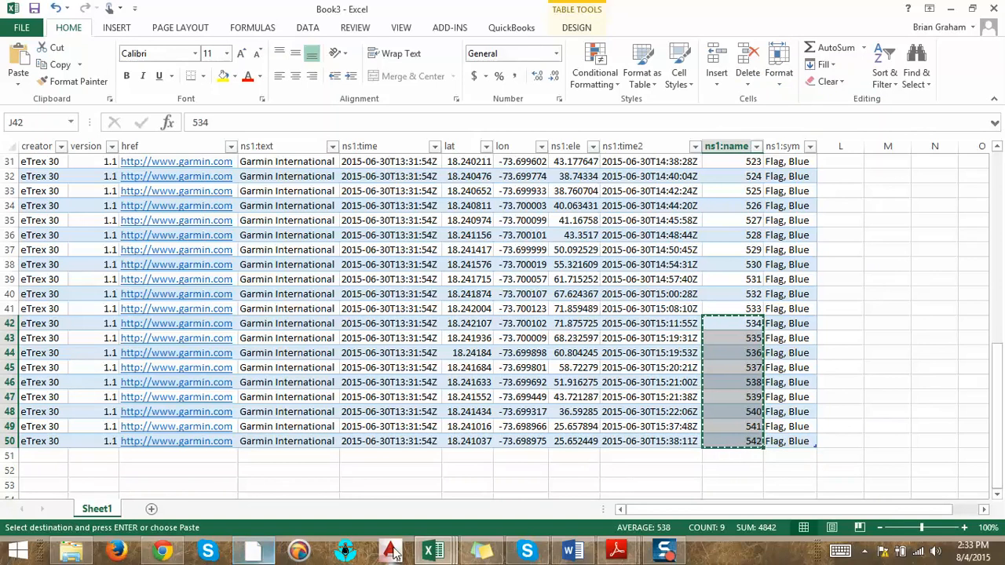
Switch to the Abney Design Sheet and paste the waypoint names as values into the Data - Distibution Name column from B12.
mouse_move(432, 551)
left_click(496, 463)
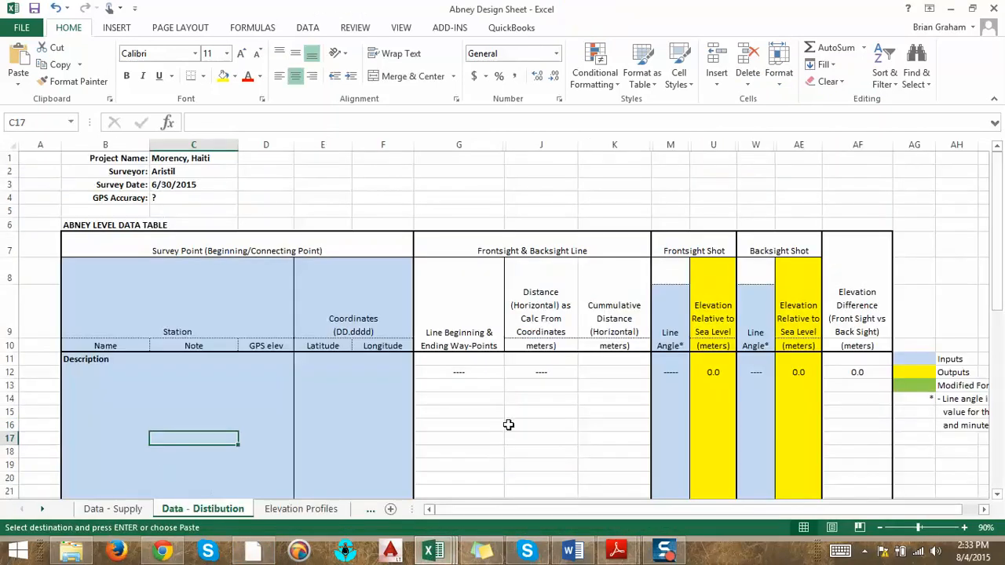
left_click(96, 384)
left_click(86, 371)
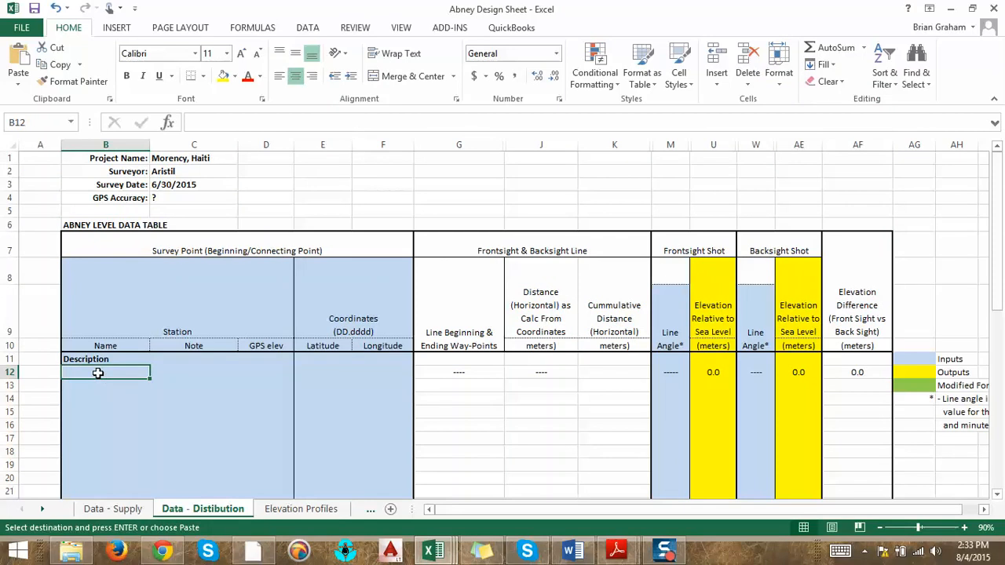
right_click(98, 374)
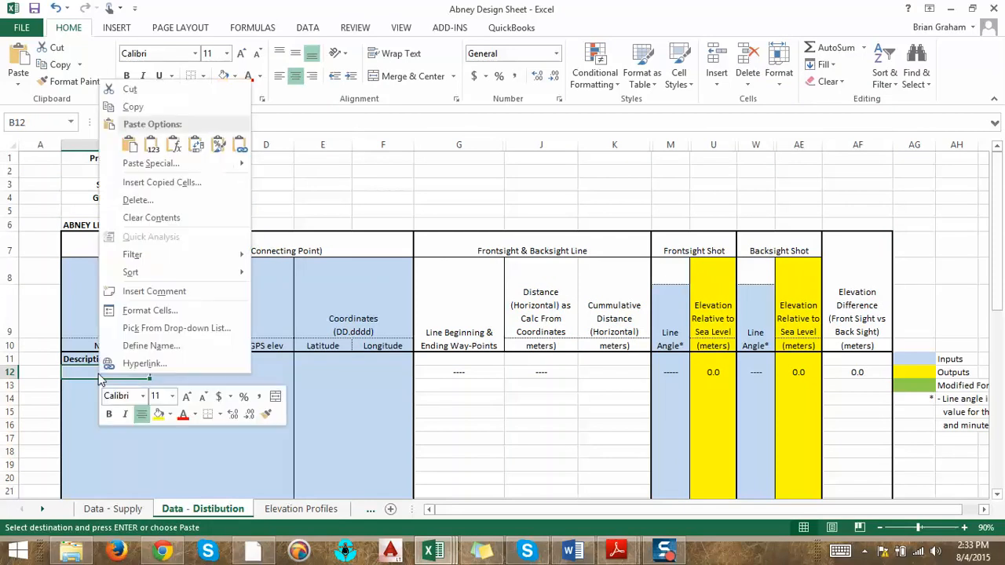
left_click(151, 144)
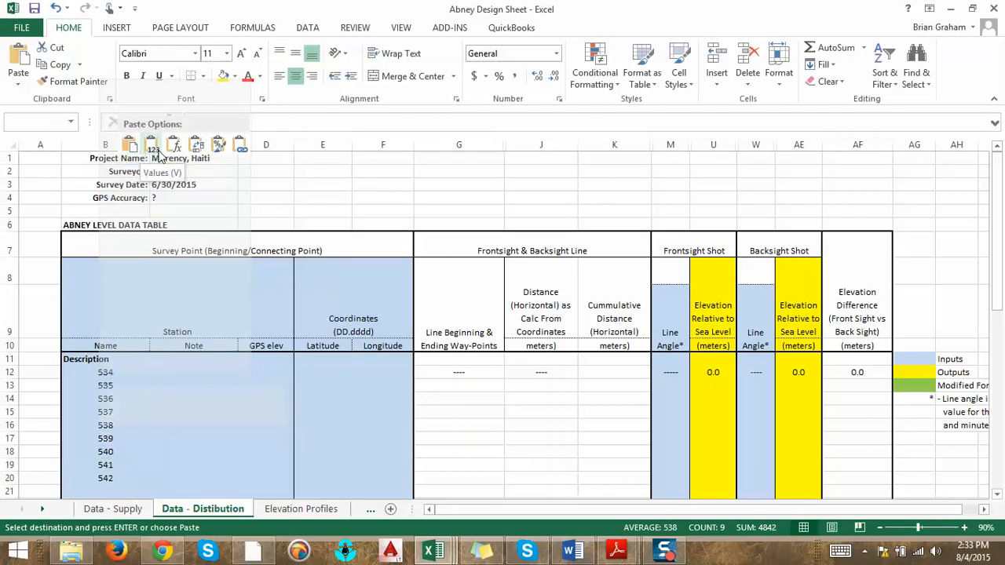
left_click(153, 149)
left_click(179, 384)
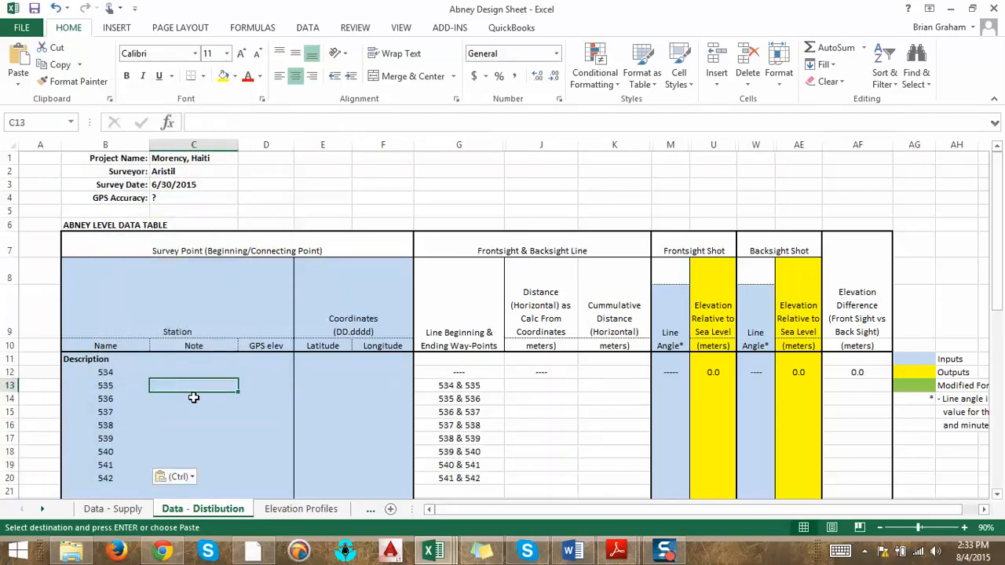
scroll(196, 400, "down", 3)
scroll(199, 400, "up", 1)
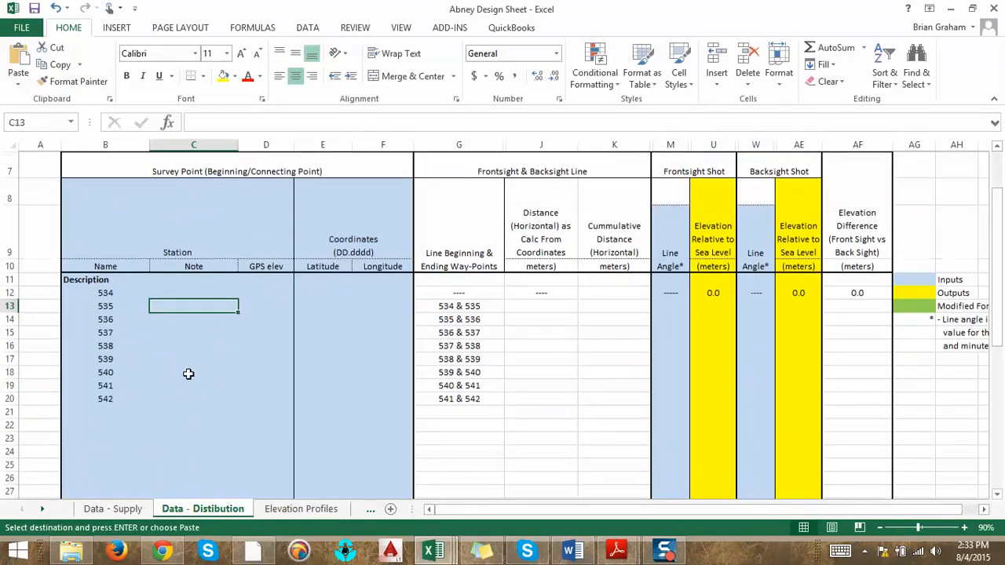
Check the start of the supply line in Google Earth and enter the note "Reservoir" for waypoint 534 in the Abney Design Sheet.
left_click(187, 290)
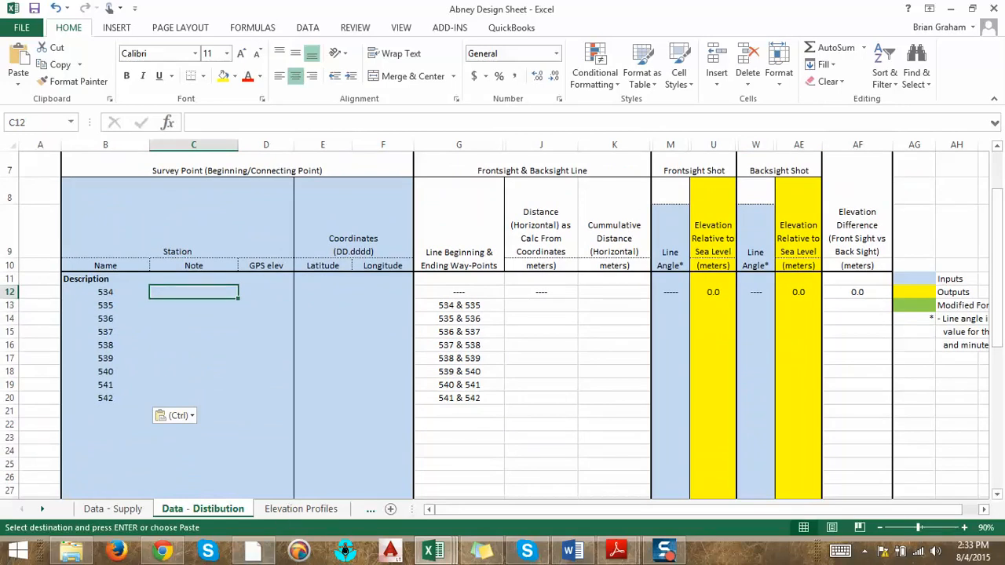
left_click(253, 551)
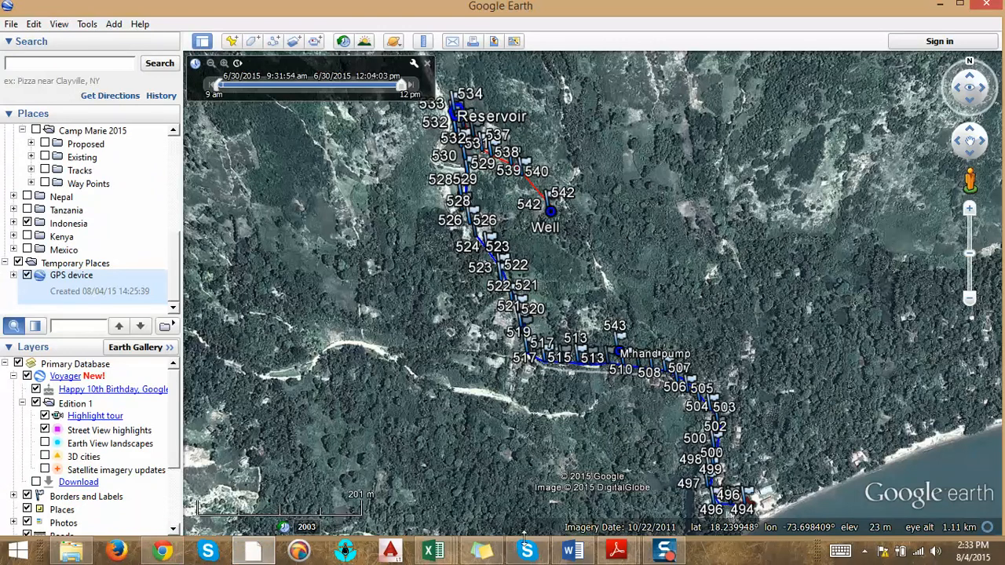
left_click(432, 550)
left_click(473, 486)
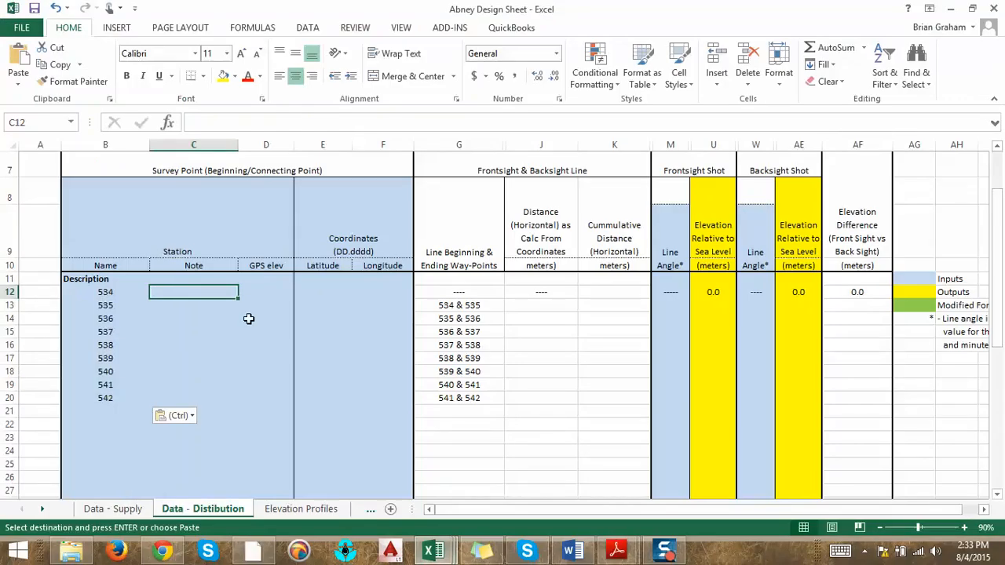
type("Re")
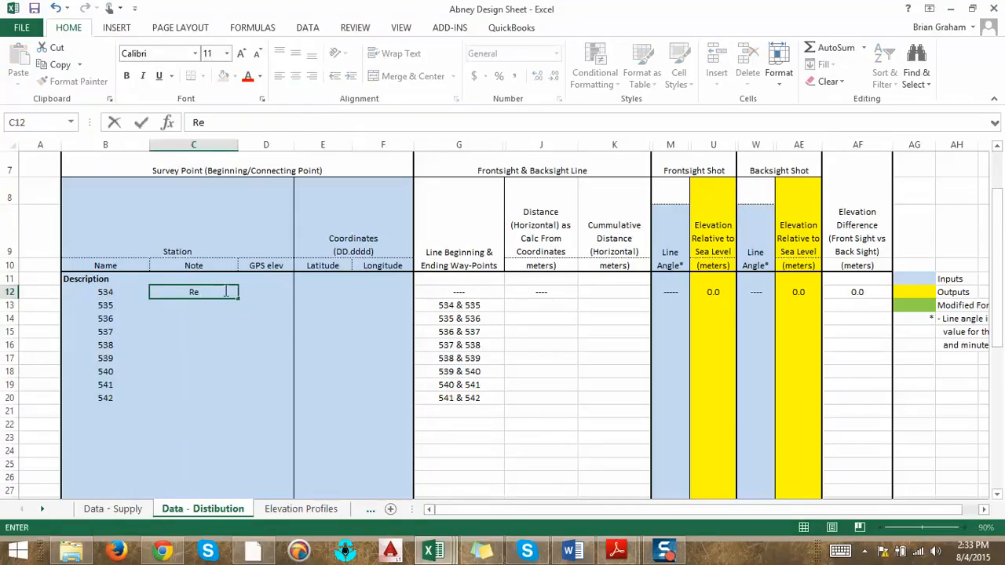
type("servoir")
key("Return")
Enter the note "Well" for waypoint 542.
key("Down")
key("Down")
key("Down")
key("Down")
key("Down")
key("Down")
key("Down")
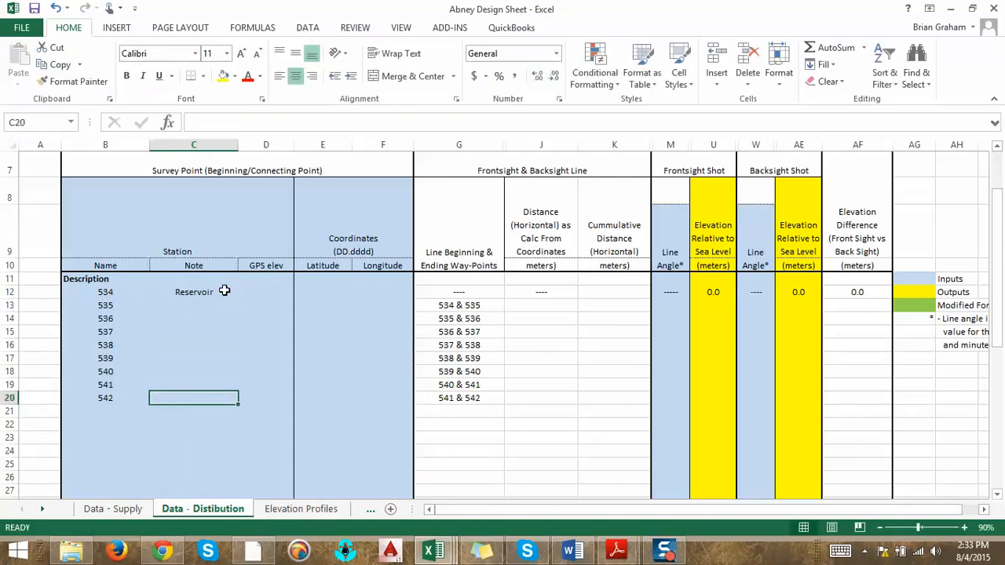
type("Well")
key("Return")
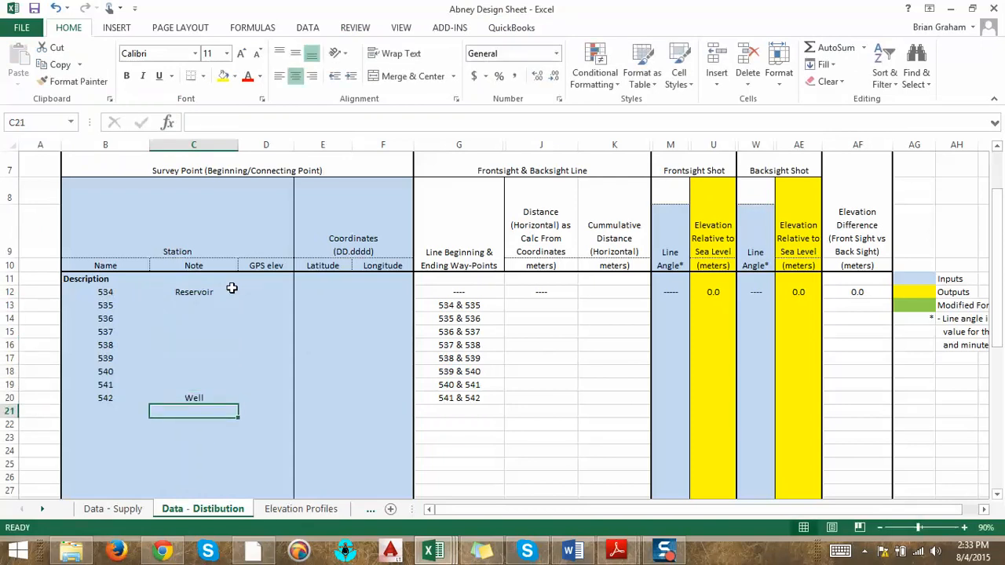
Return to the Book3 workbook and copy the ns1:ele elevations of waypoints 534 to 542.
left_click_drag(277, 290, 395, 397)
left_click(377, 427)
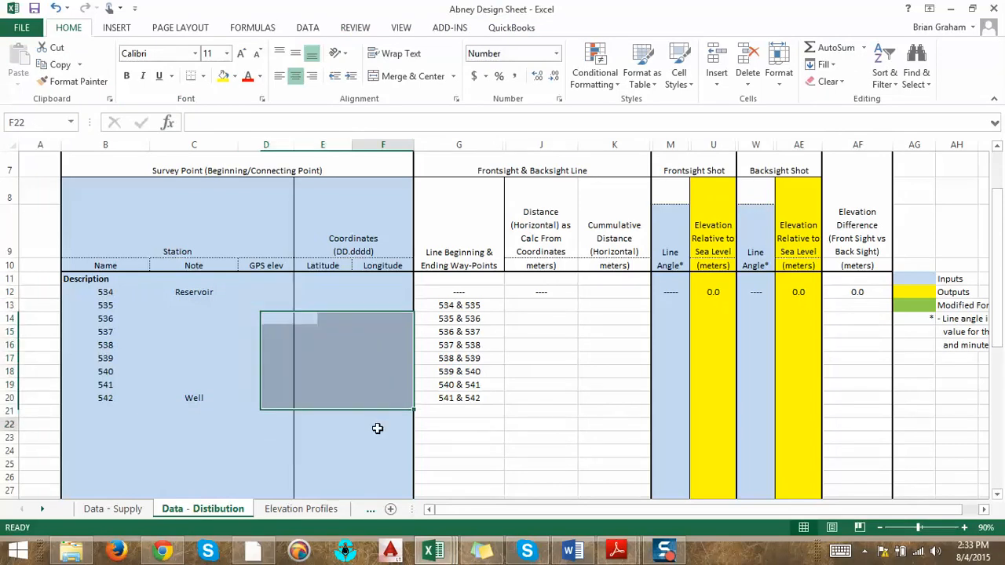
left_click(433, 550)
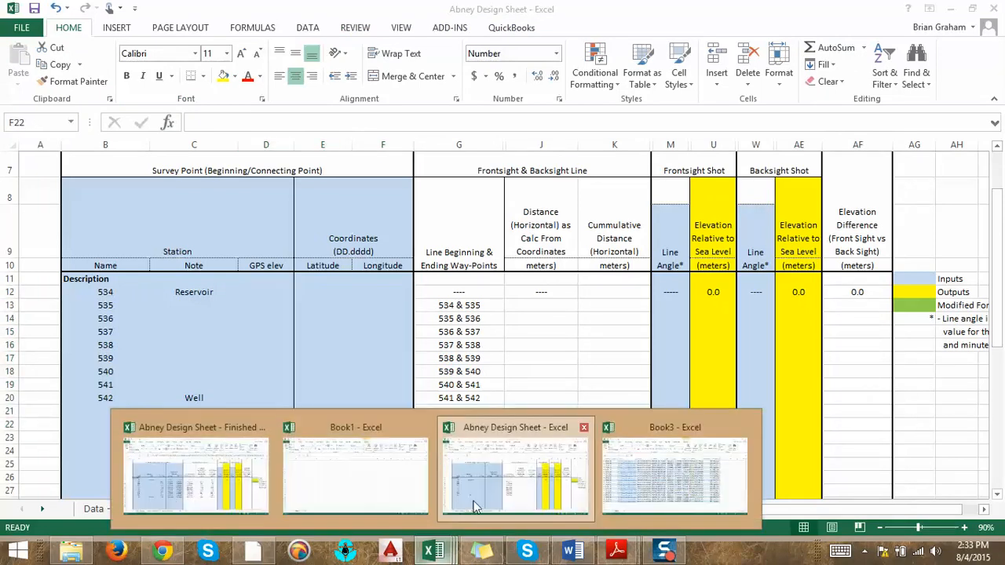
left_click(742, 428)
scroll(600, 441, "up", 1)
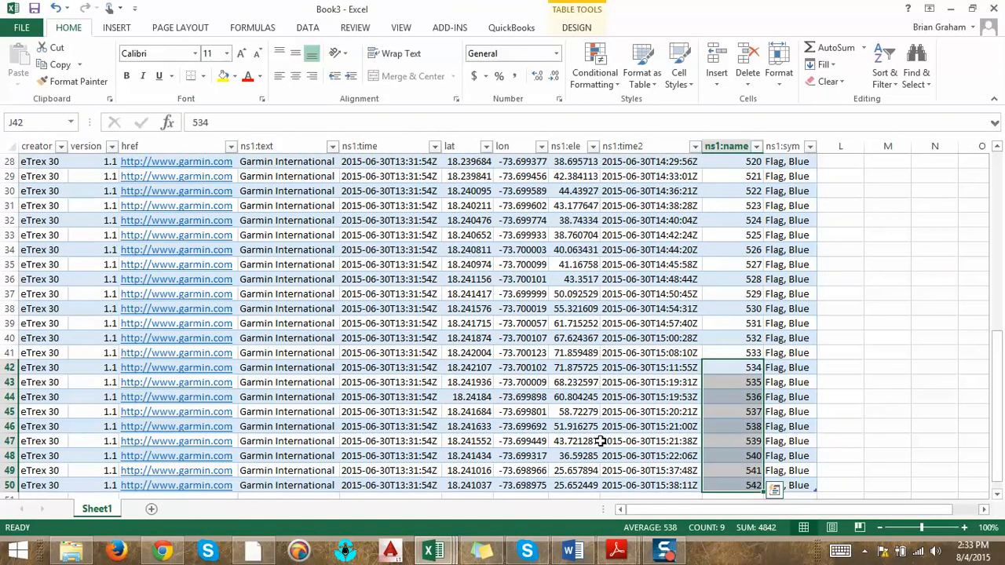
scroll(600, 441, "down", 1)
left_click(574, 135)
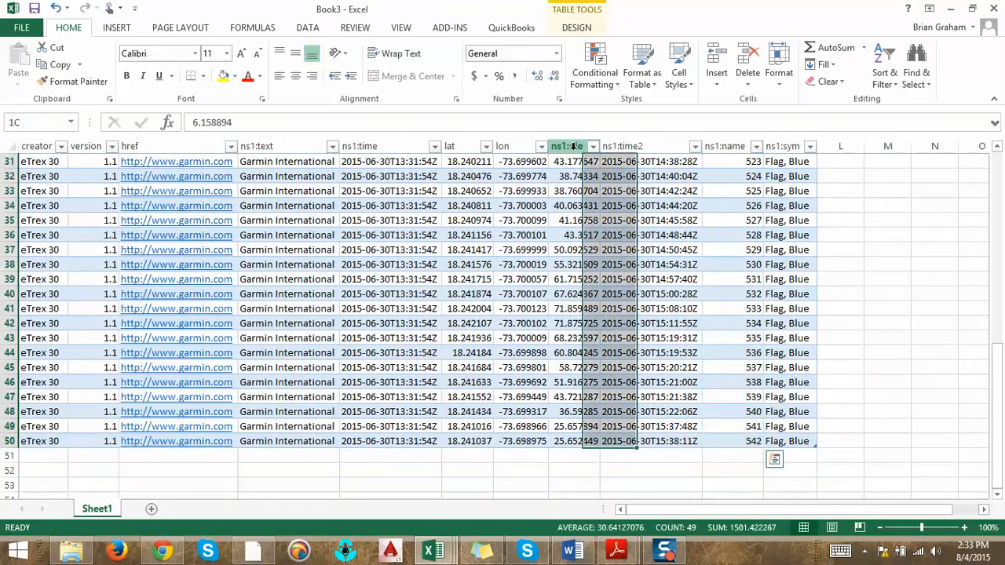
left_click(685, 362)
left_click_drag(584, 322, 581, 451)
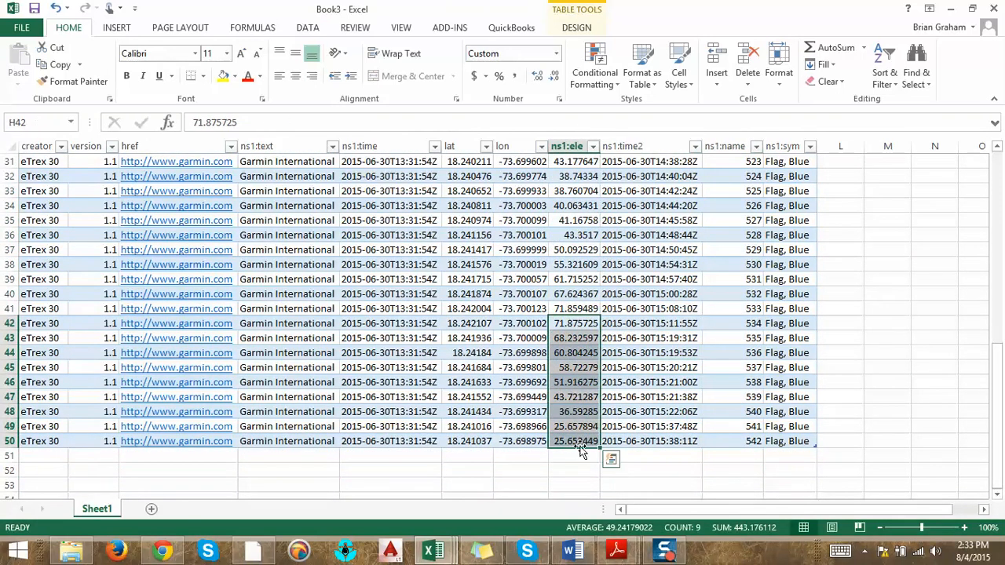
key("ctrl+c")
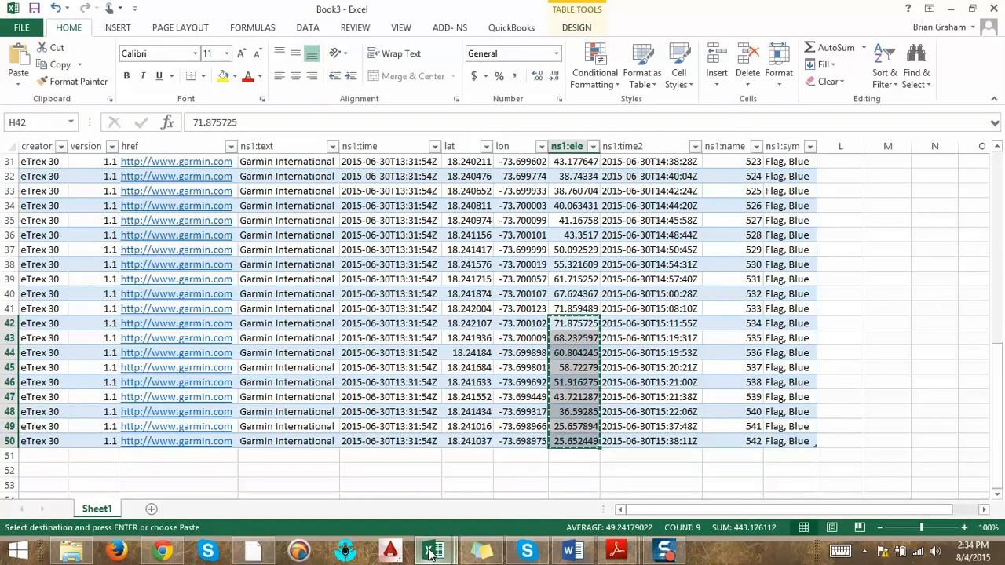
Paste the elevations into the GPS elev column of the Abney Design Sheet's Data - Distibution sheet, starting at D12.
mouse_move(433, 552)
left_click(488, 482)
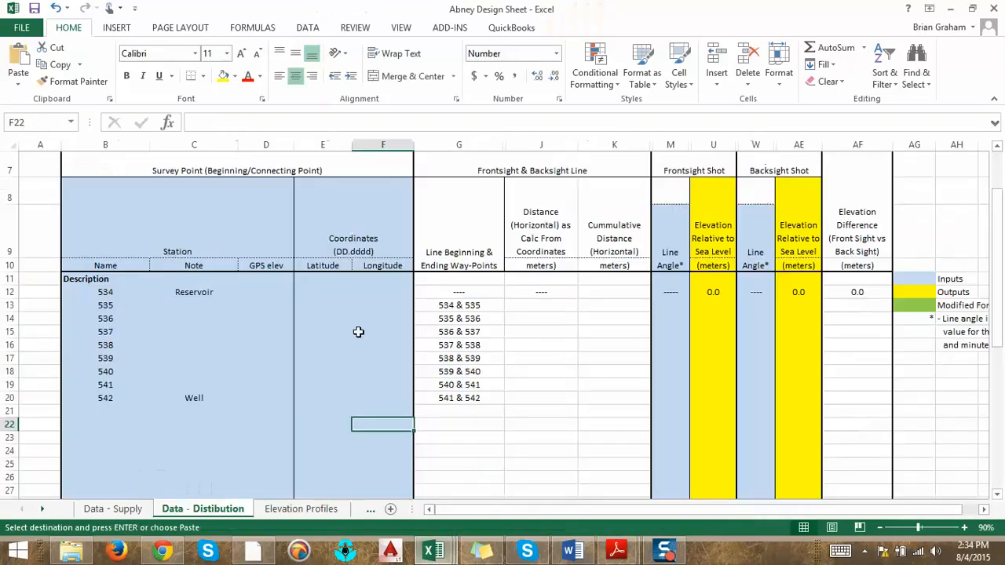
left_click(286, 290)
right_click(286, 290)
left_click(333, 308)
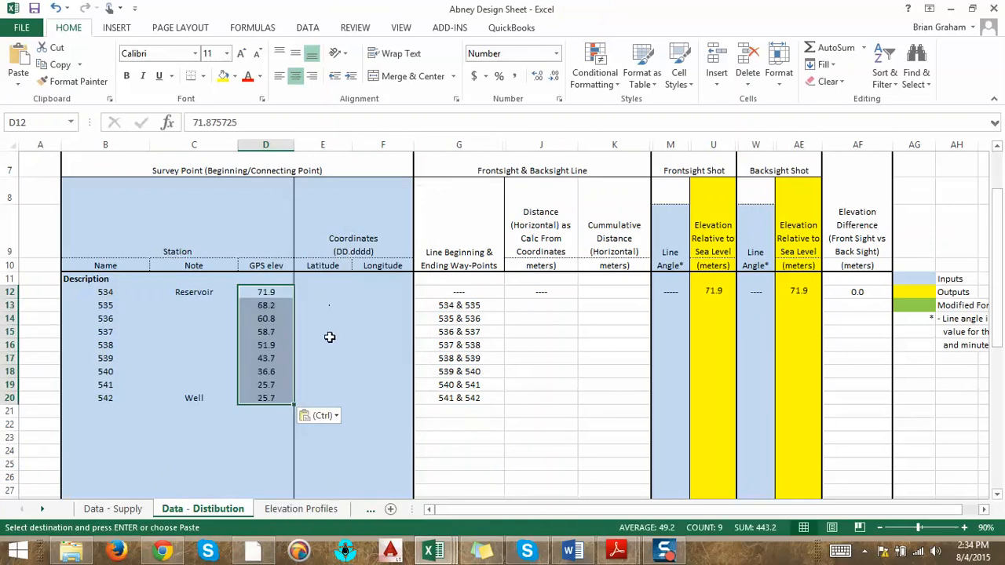
left_click(330, 385)
Switch back to Book3 and copy the lat and lon values of waypoints 534 to 542.
mouse_move(436, 550)
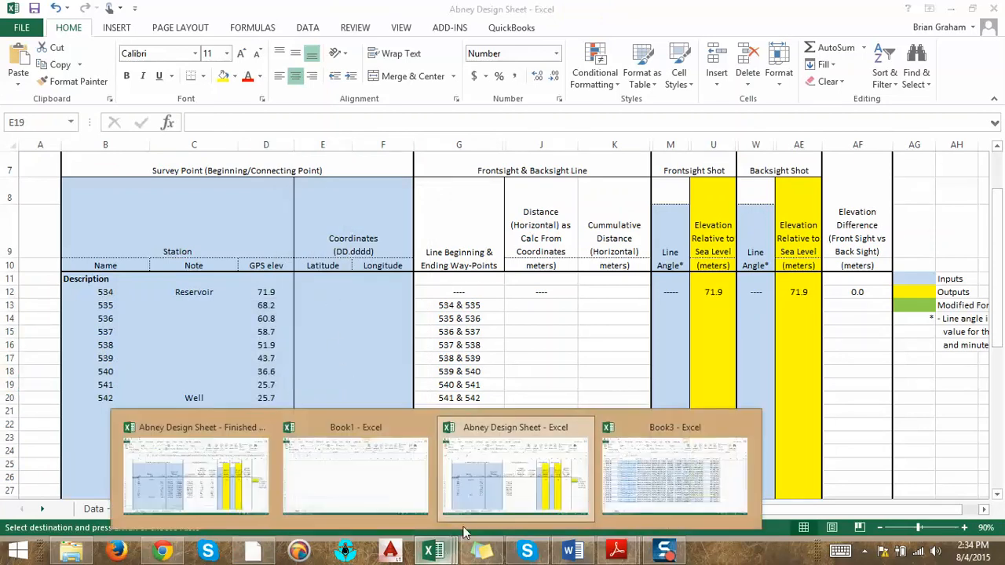
left_click(615, 480)
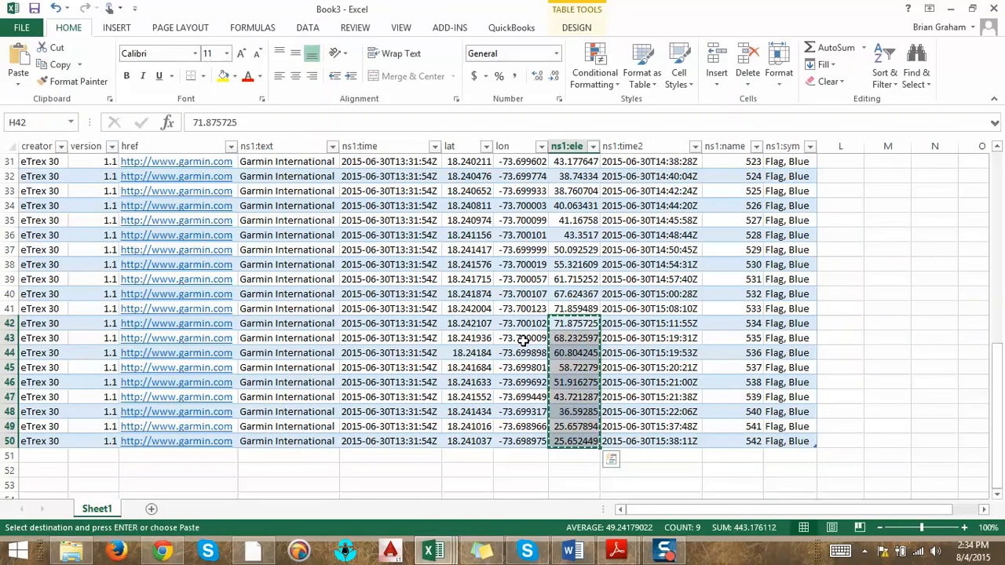
left_click_drag(462, 325, 525, 441)
right_click(524, 442)
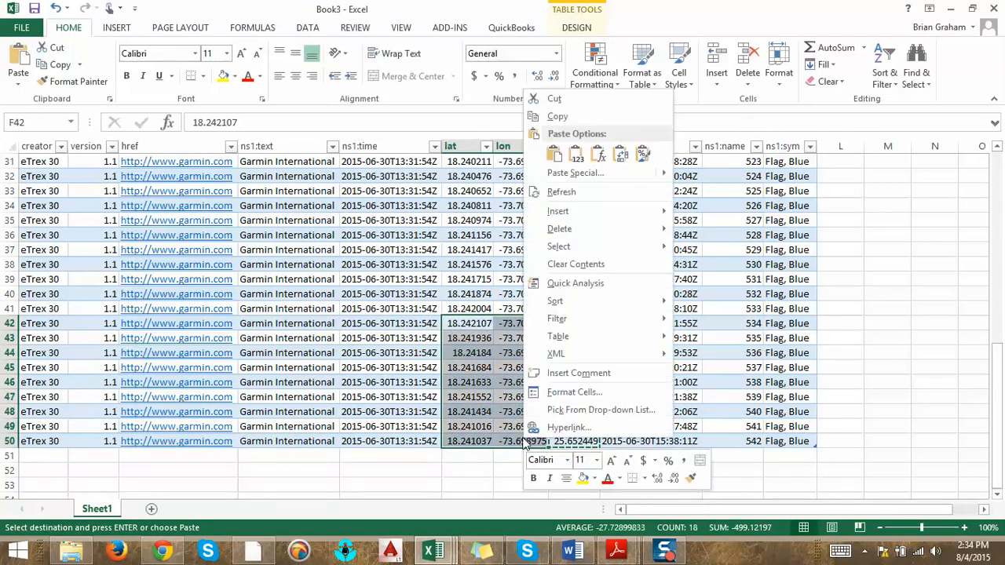
left_click(556, 116)
mouse_move(482, 552)
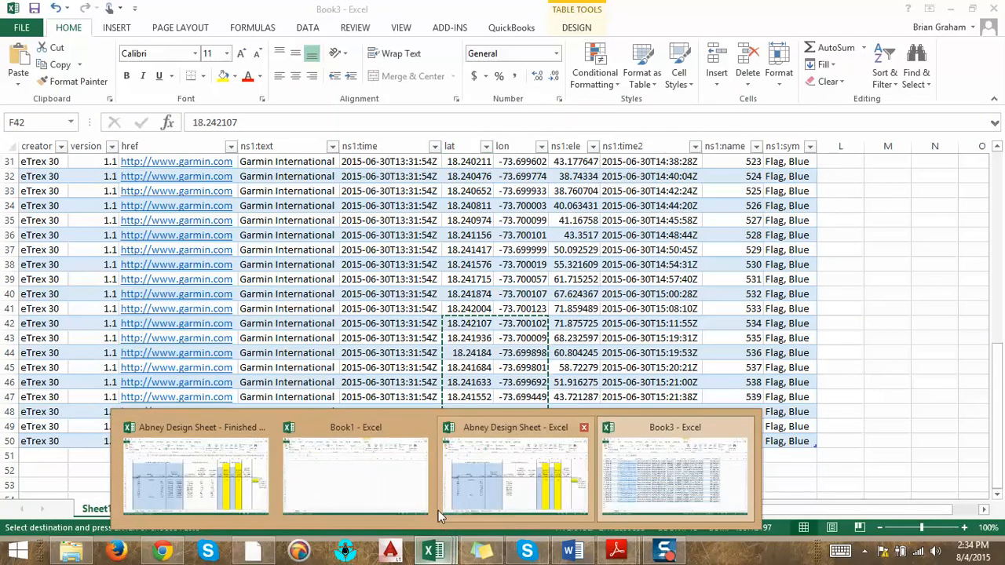
Paste the coordinates of waypoints 534 to 542 into the Latitude and Longitude columns of the Abney Design Sheet's Data - Distibution sheet, starting at E12.
left_click(509, 492)
left_click(326, 291)
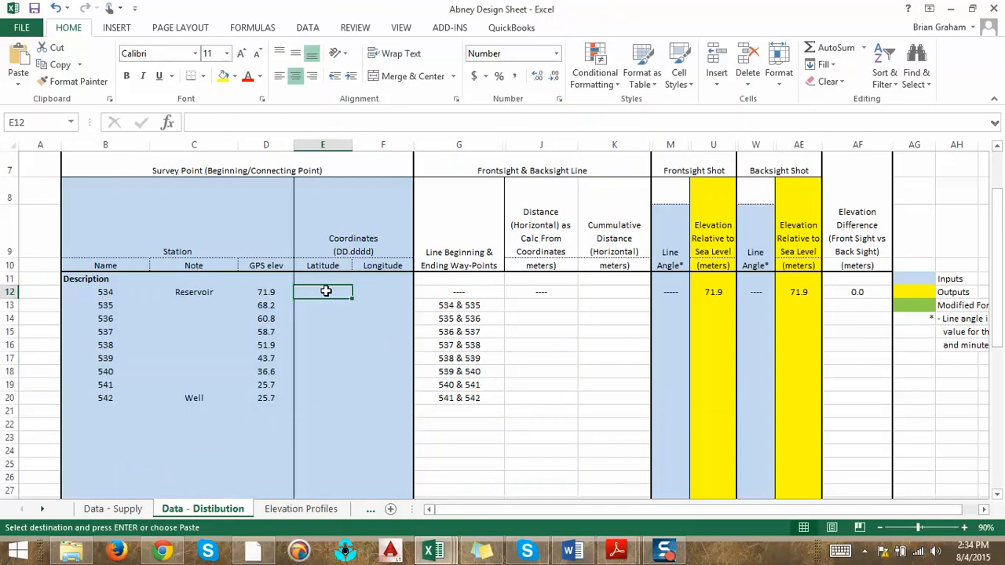
right_click(327, 291)
left_click(377, 305)
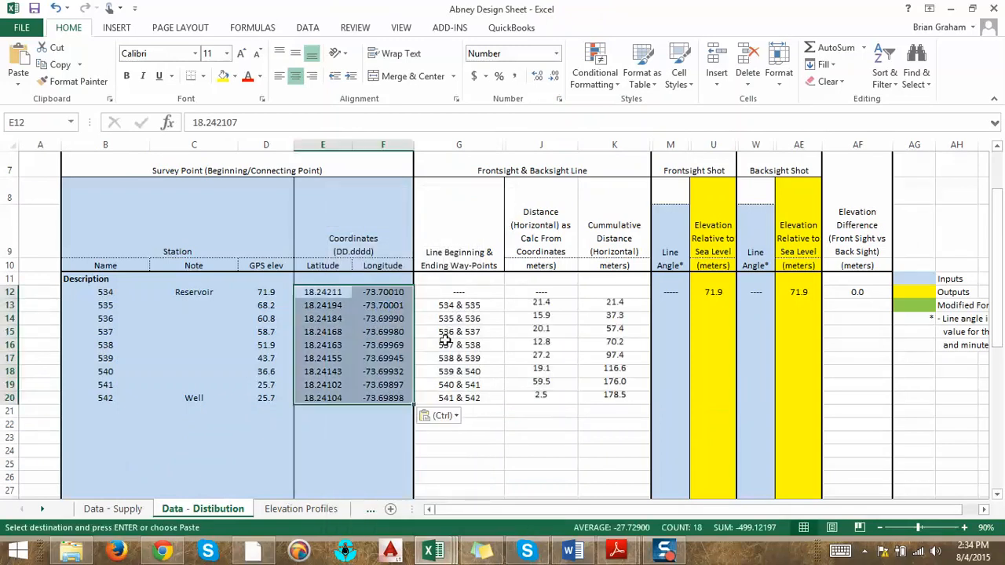
left_click(569, 461)
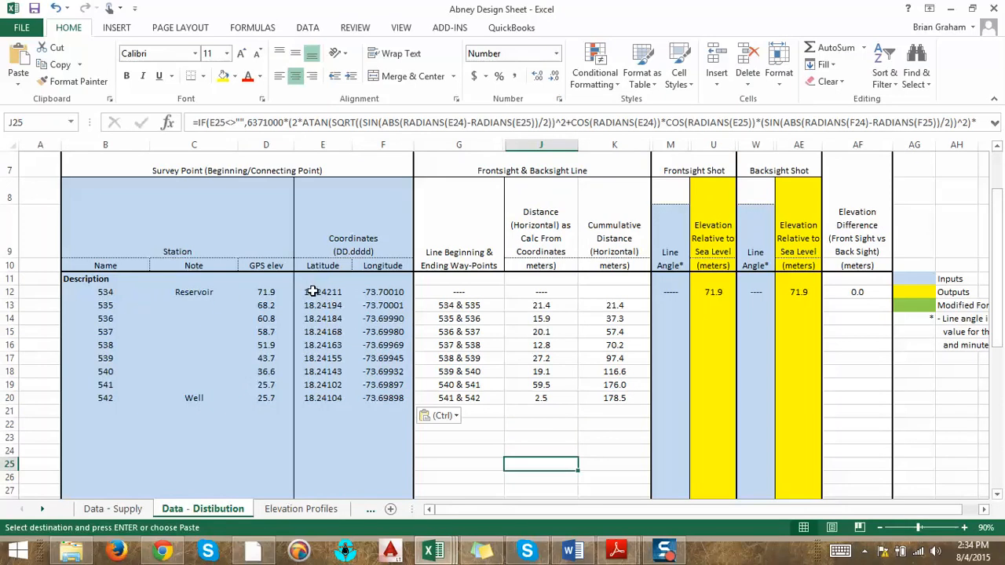
Examine how the coordinates feed the waypoint pairs, horizontal distances and cumulative distances between the Reservoir and the Well.
left_click_drag(312, 291, 385, 395)
left_click(535, 305)
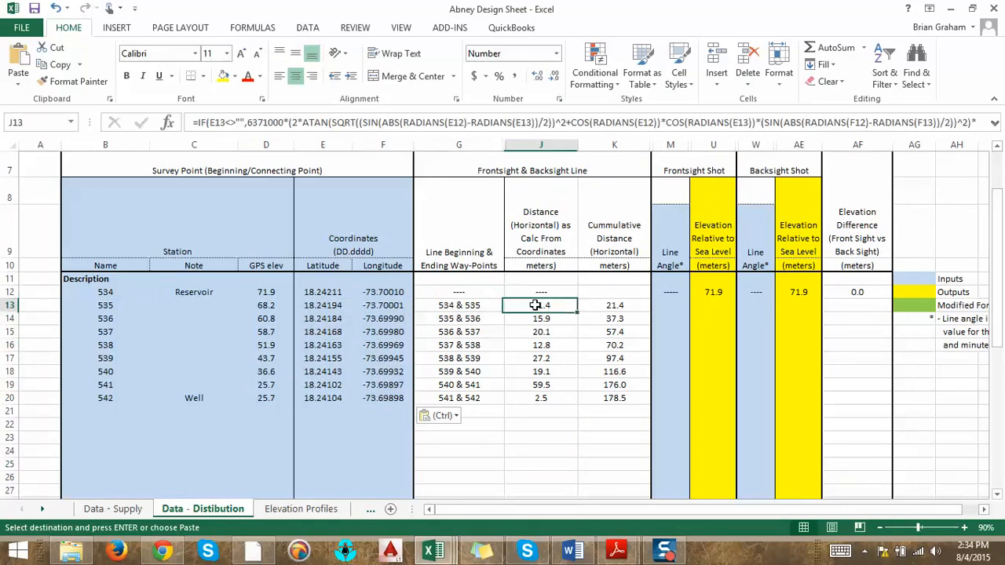
left_click(532, 319)
left_click(533, 332)
left_click(534, 346)
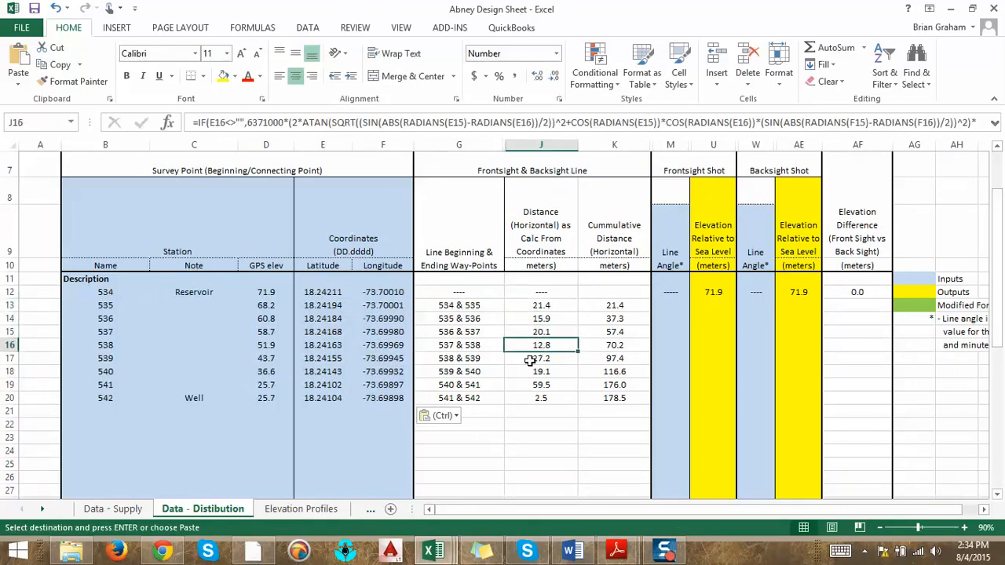
left_click(456, 307)
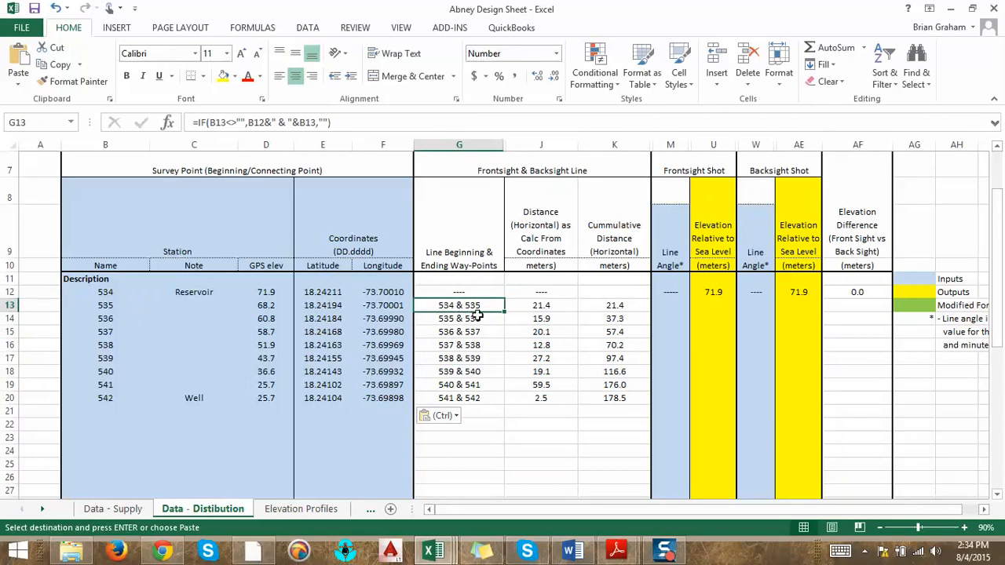
left_click(542, 310)
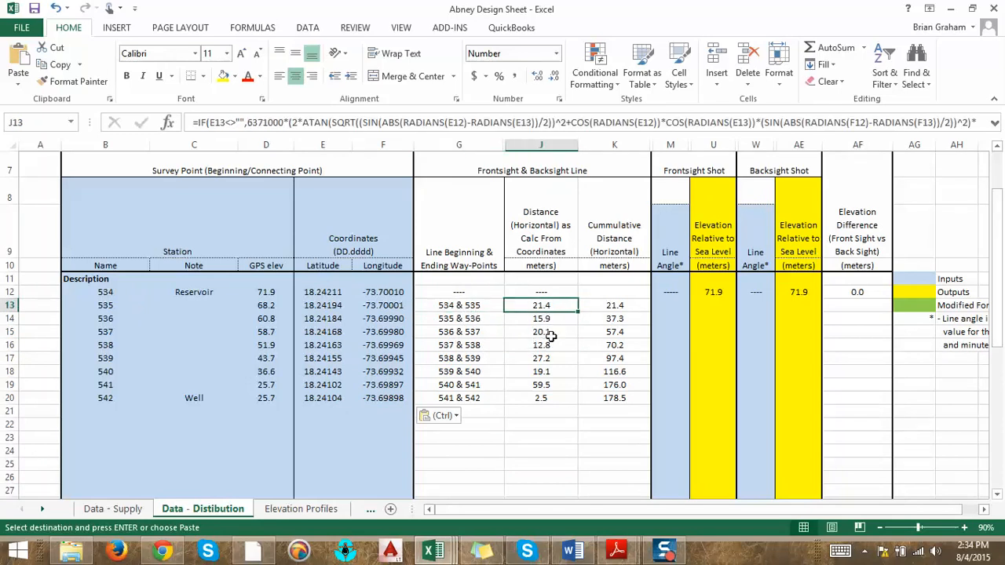
left_click(613, 307)
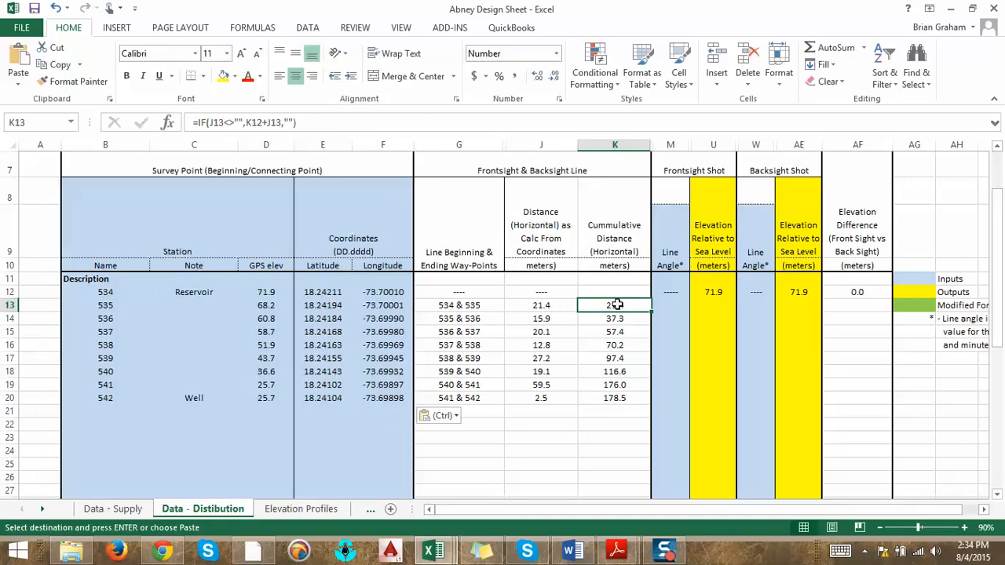
left_click(194, 289)
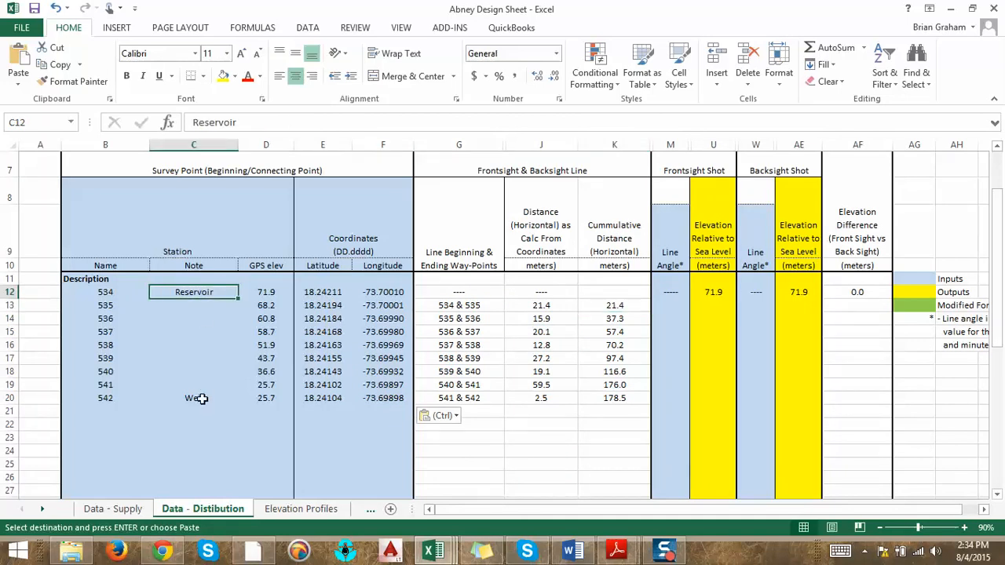
left_click(201, 398)
Enter 0 as the cumulative distance of waypoint 534 in K12 and check the running distance from the Reservoir to the Well.
left_click(608, 292)
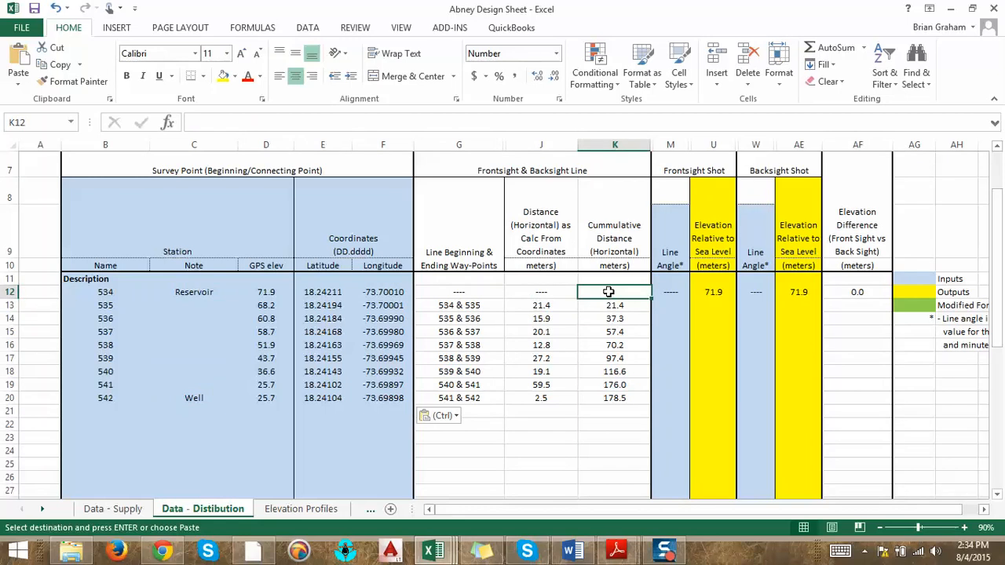
type("0")
left_click(609, 371)
left_click(612, 292)
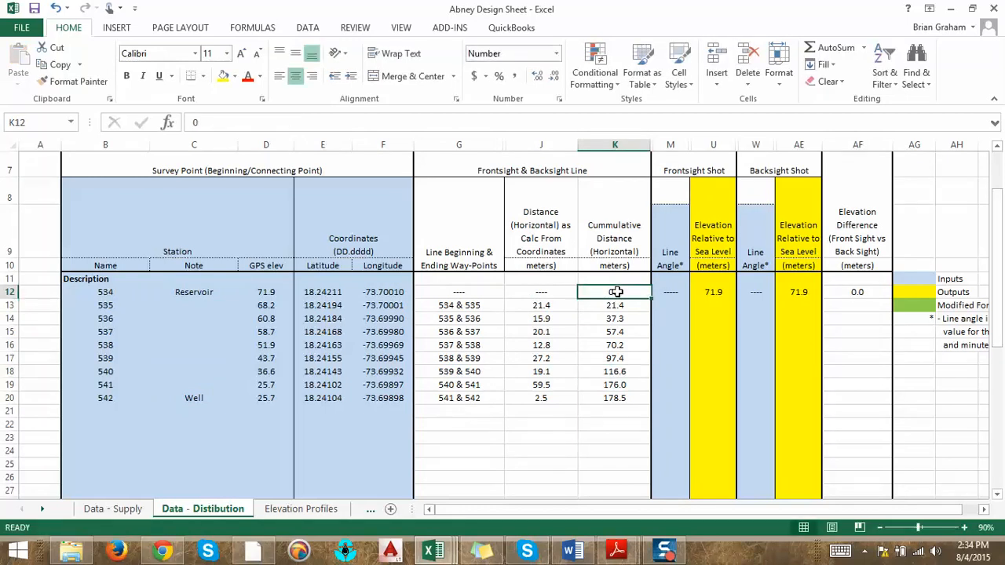
key("Down")
left_click(612, 398)
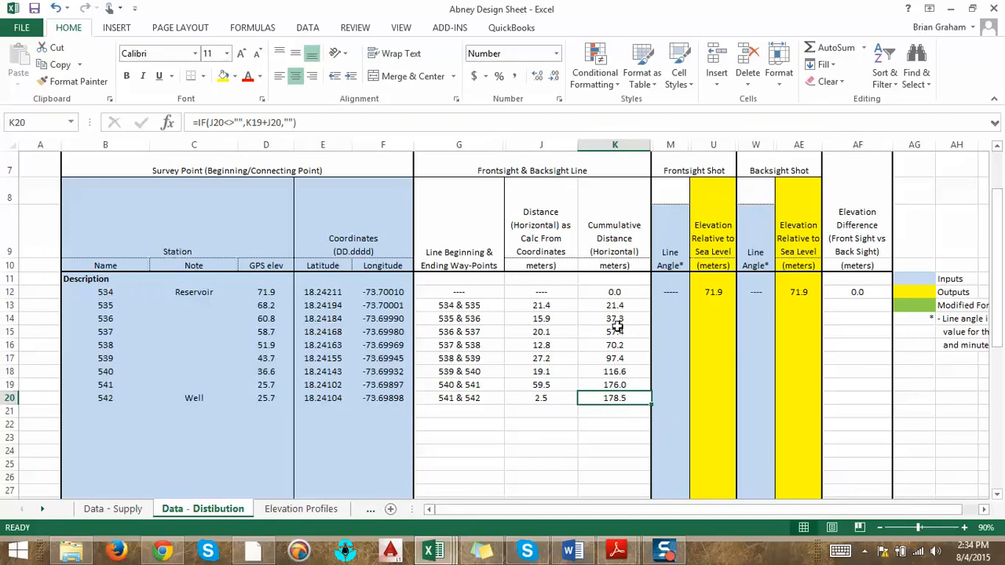
left_click(207, 291)
left_click(196, 396)
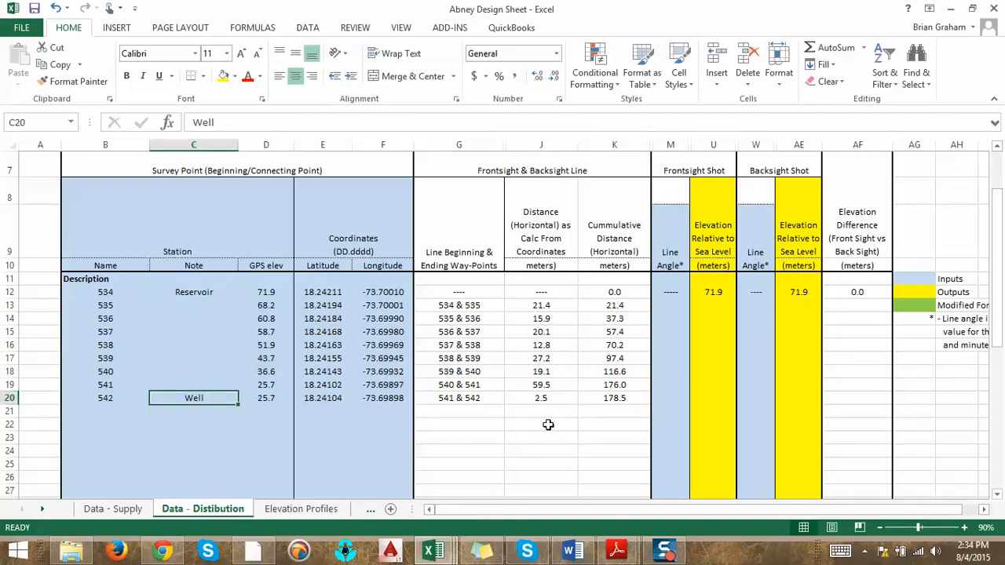
left_click(544, 423)
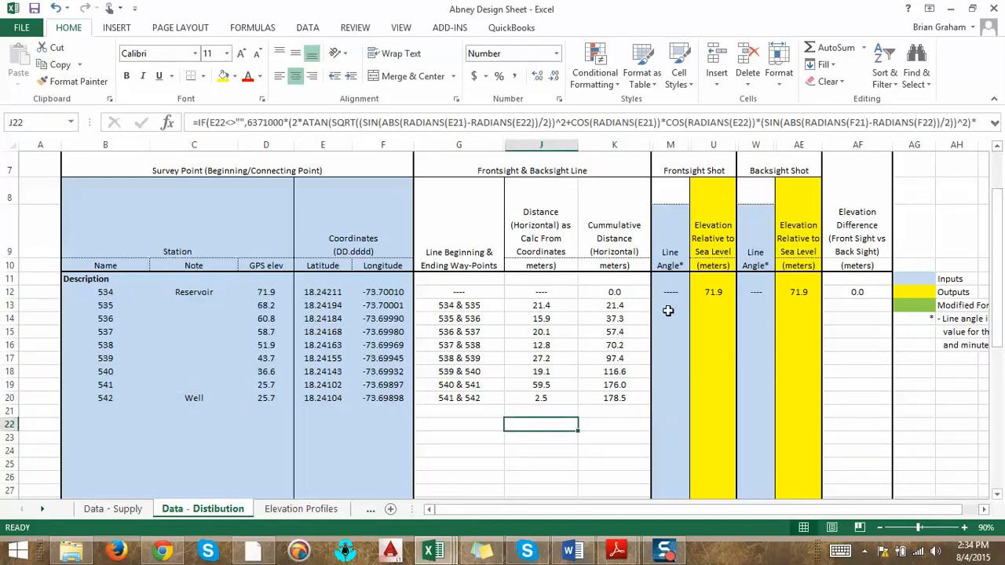
Switch to scan.pdf in Adobe Reader and view the handwritten front and back sight angles from the first survey point, 494.
left_click(616, 550)
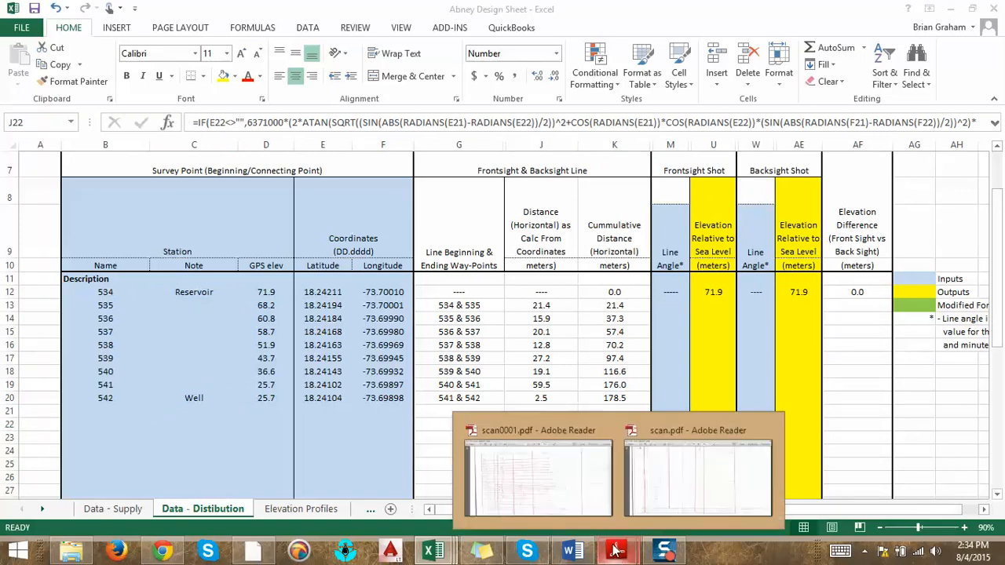
mouse_move(649, 500)
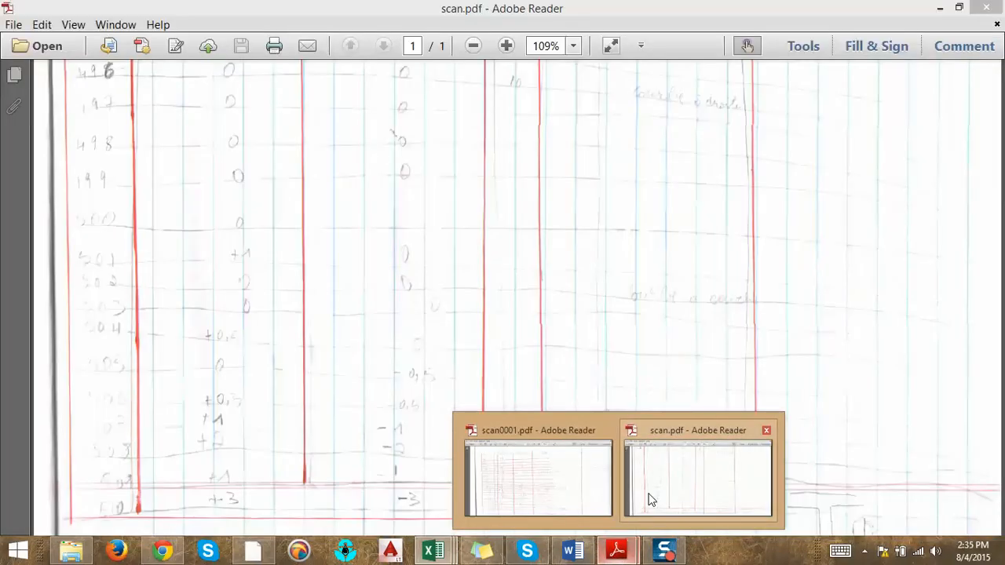
left_click(650, 500)
scroll(511, 412, "up", 5)
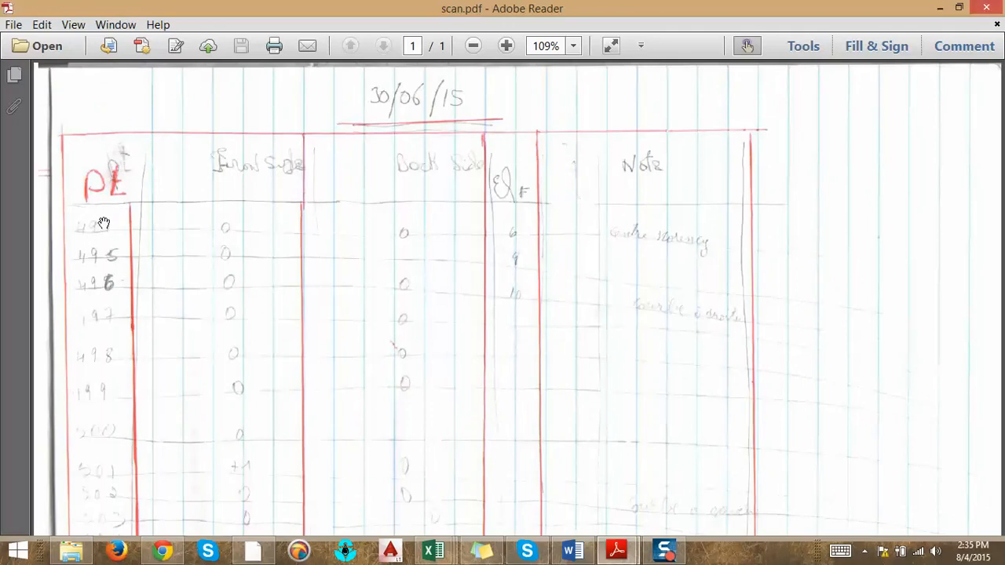
scroll(106, 223, "down", 1)
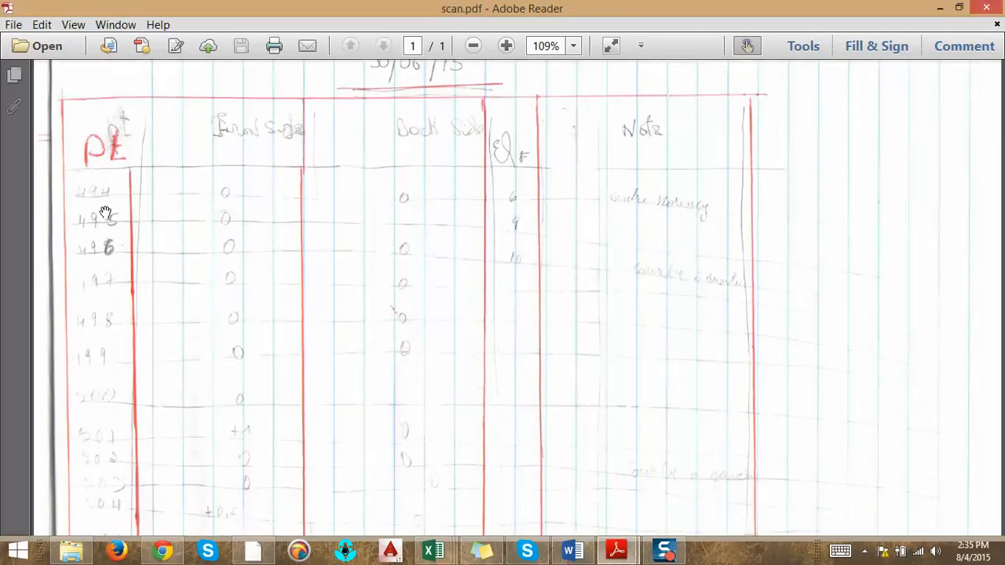